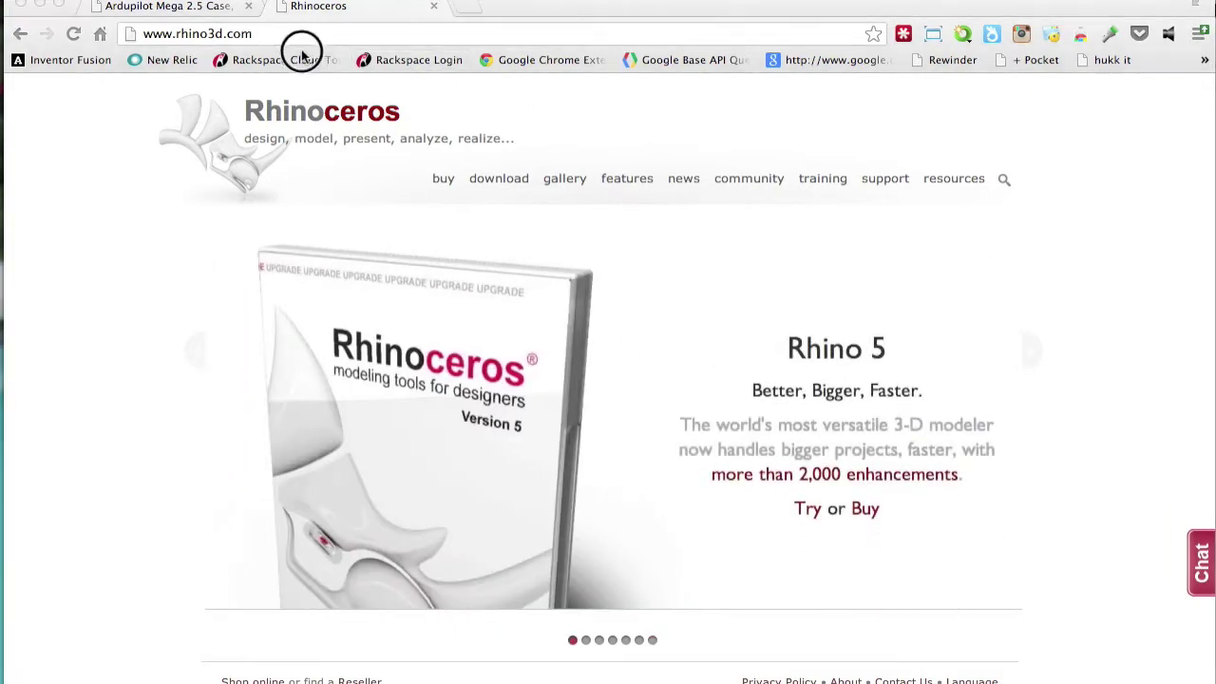
Go to the Downloads page on rhino3d.com
{"action": "left_click", "coordinate": [490, 181]}
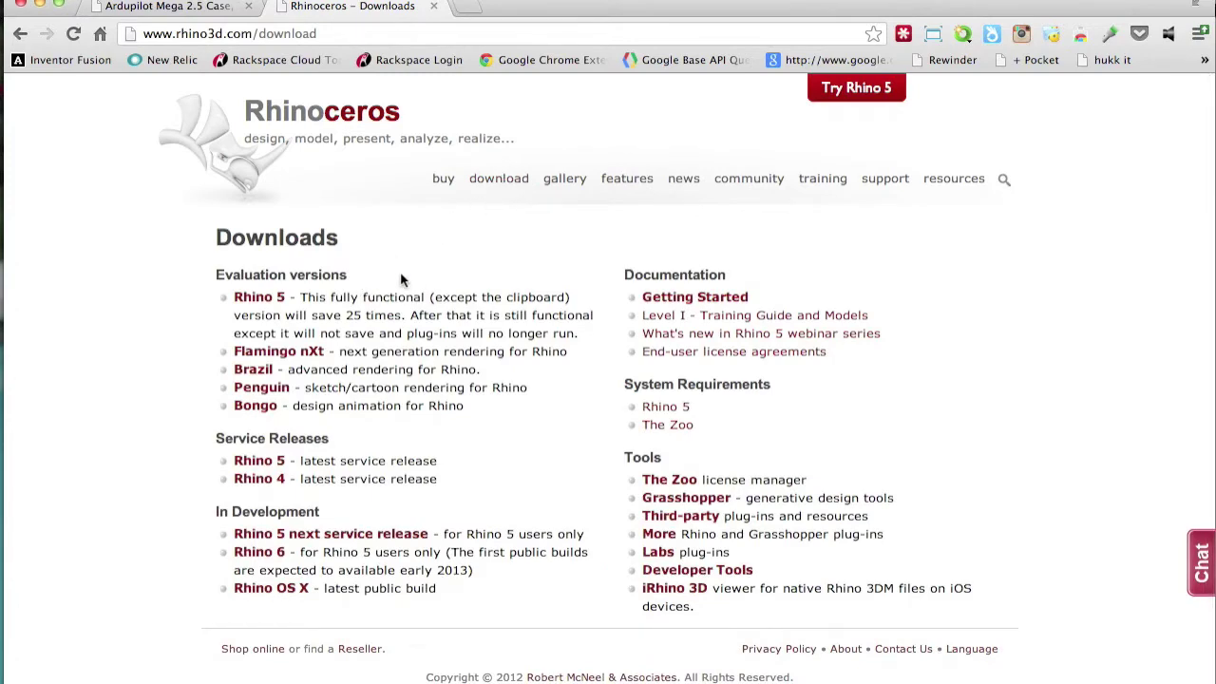
Look over the Rhino for OS X page, then return to the Ardupilot Mega 2.5 Case tab
{"action": "left_click", "coordinate": [276, 588]}
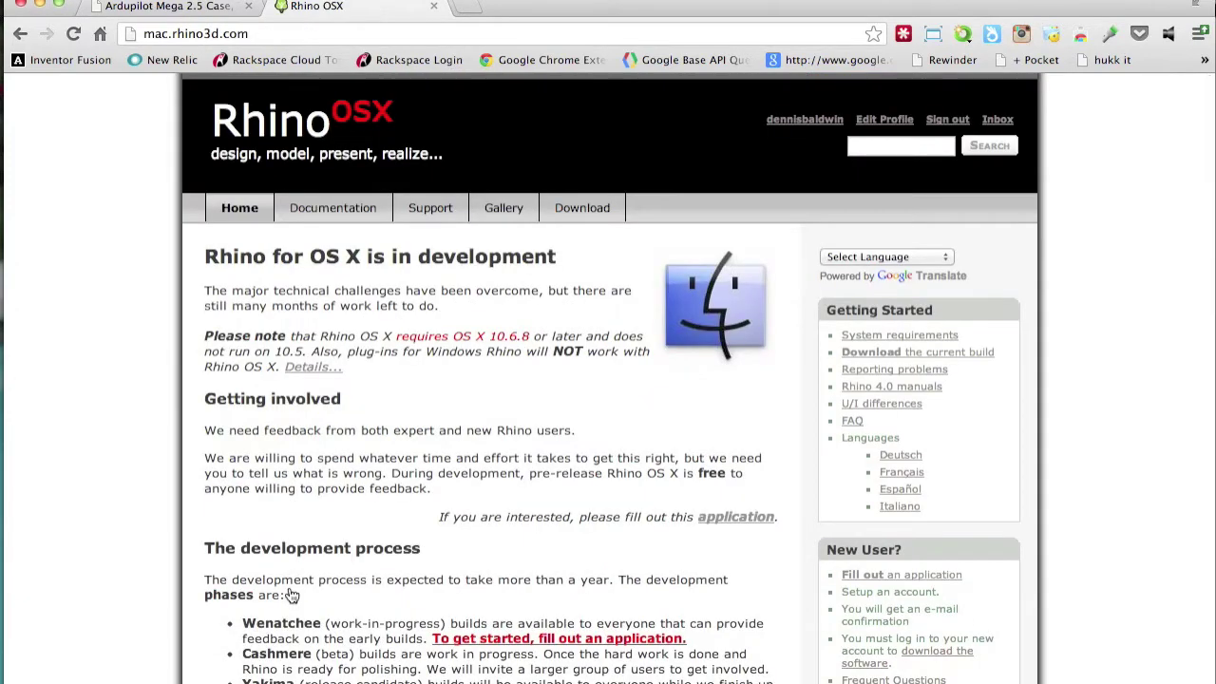
{"action": "scroll", "coordinate": [489, 465], "scroll_direction": "down", "scroll_amount": 3}
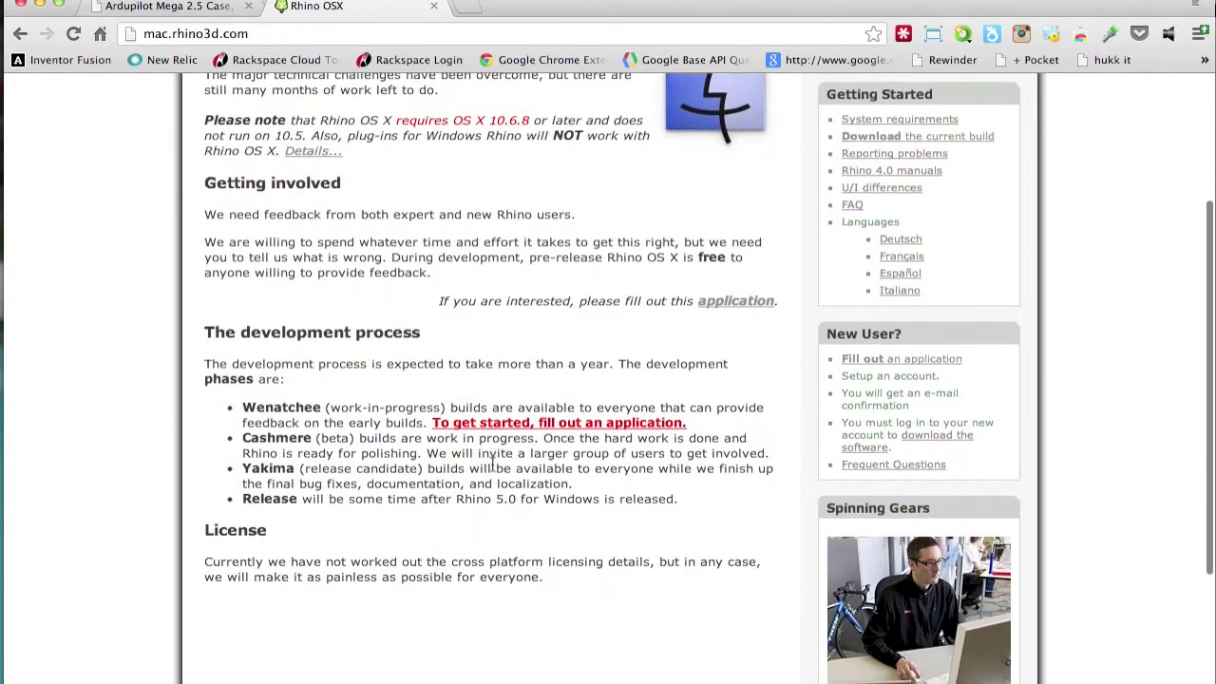
{"action": "scroll", "coordinate": [493, 389], "scroll_direction": "up", "scroll_amount": 3}
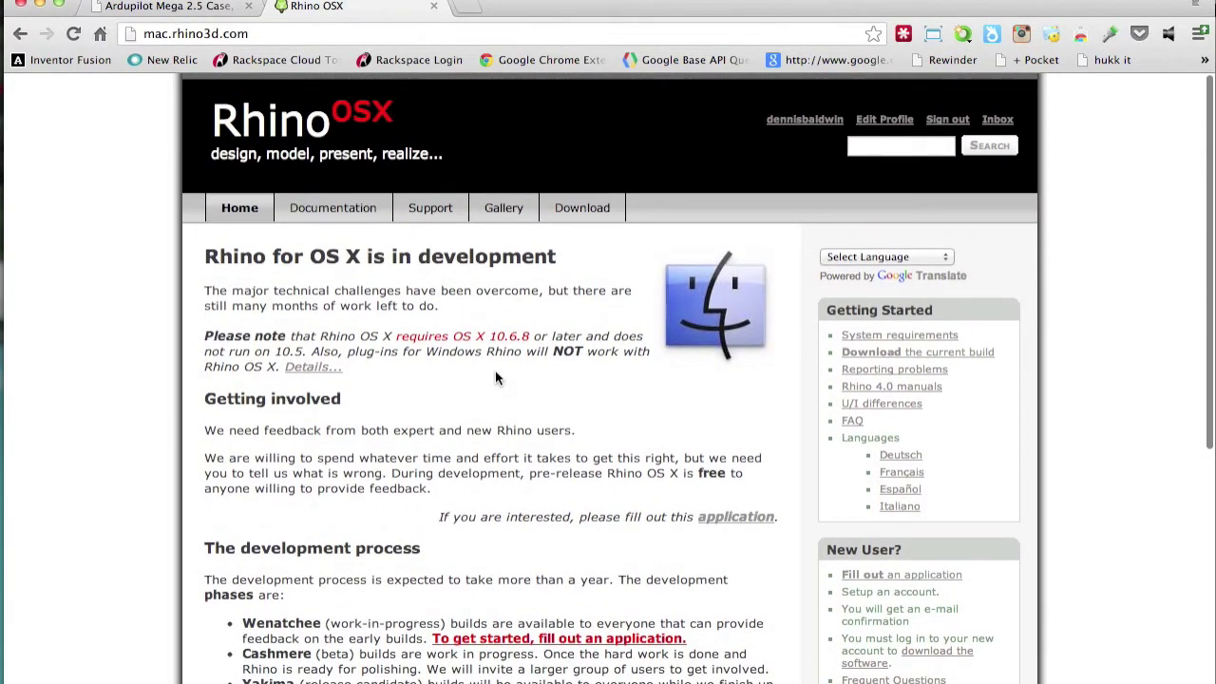
{"action": "left_click", "coordinate": [213, 11]}
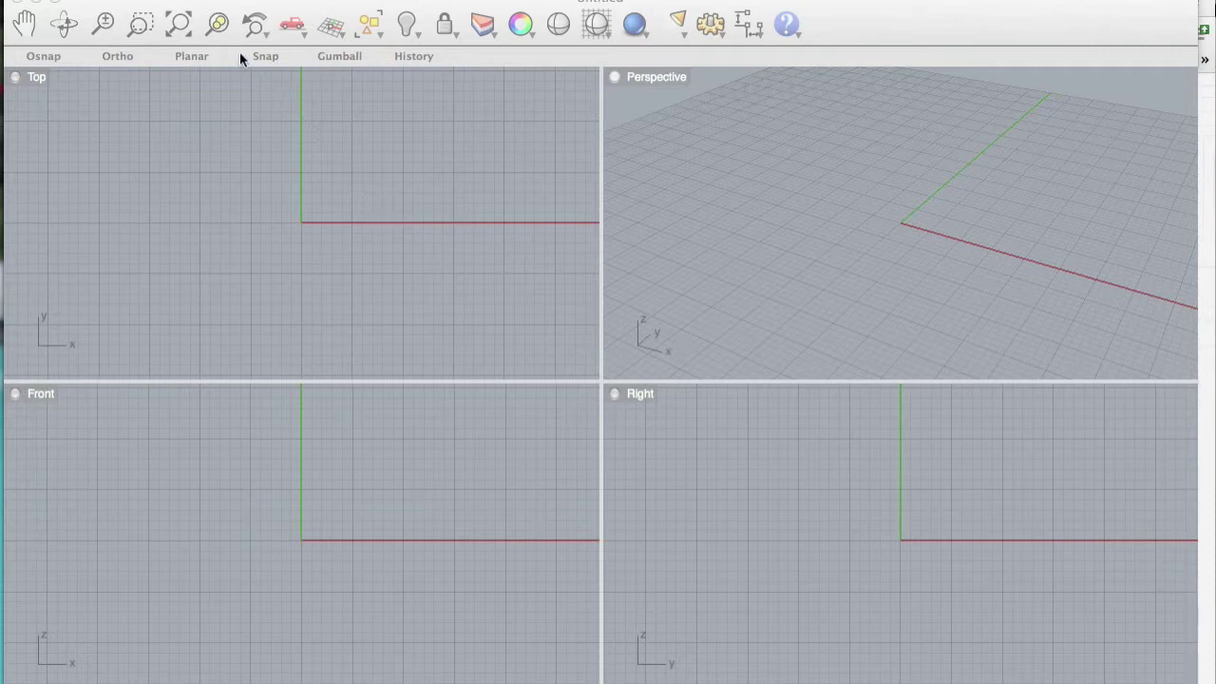
Activate the Rhino window so the Layers panel and tool palette appear
{"action": "left_click", "coordinate": [354, 52]}
{"action": "left_click", "coordinate": [355, 208]}
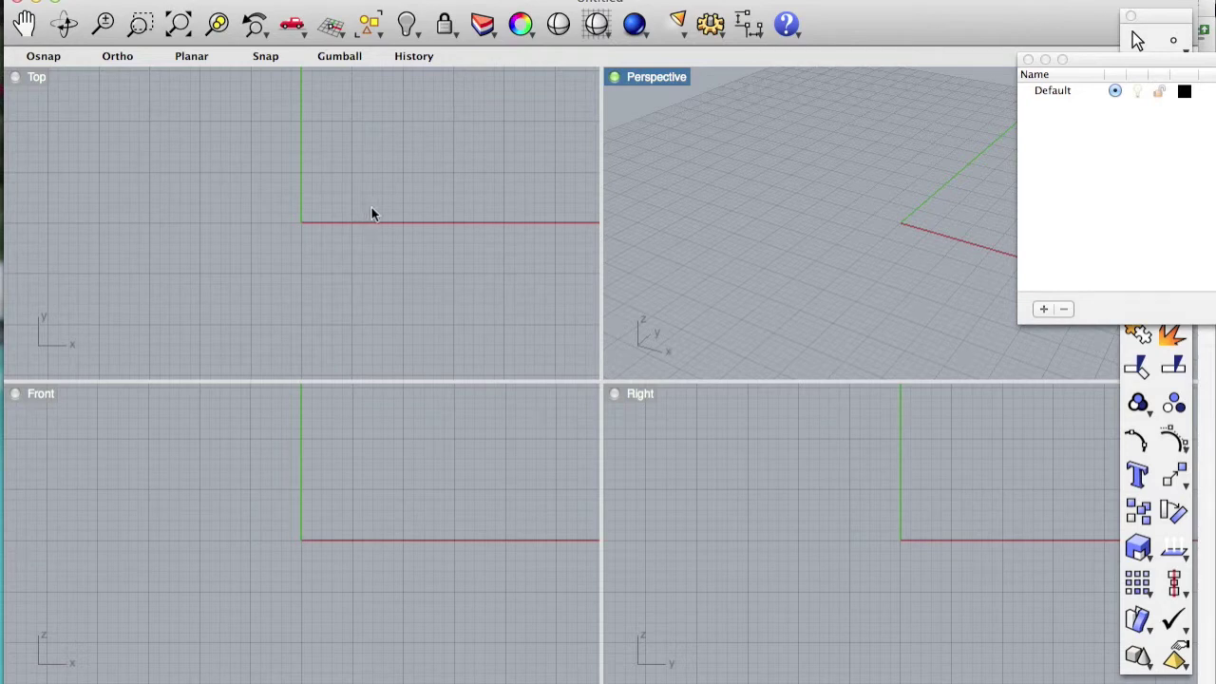
Start PictureFrame with the apm2.5_dimensions.png image from the Desktop
{"action": "type", "text": "PictureFrame"}
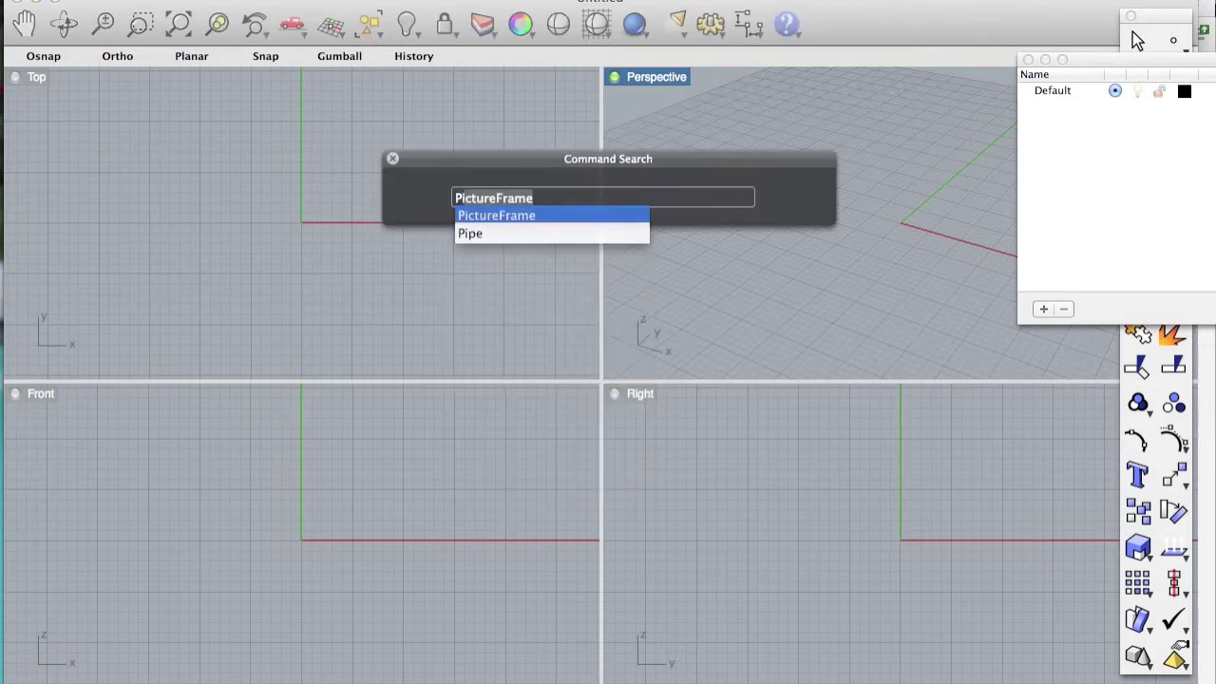
{"action": "left_click", "coordinate": [486, 211]}
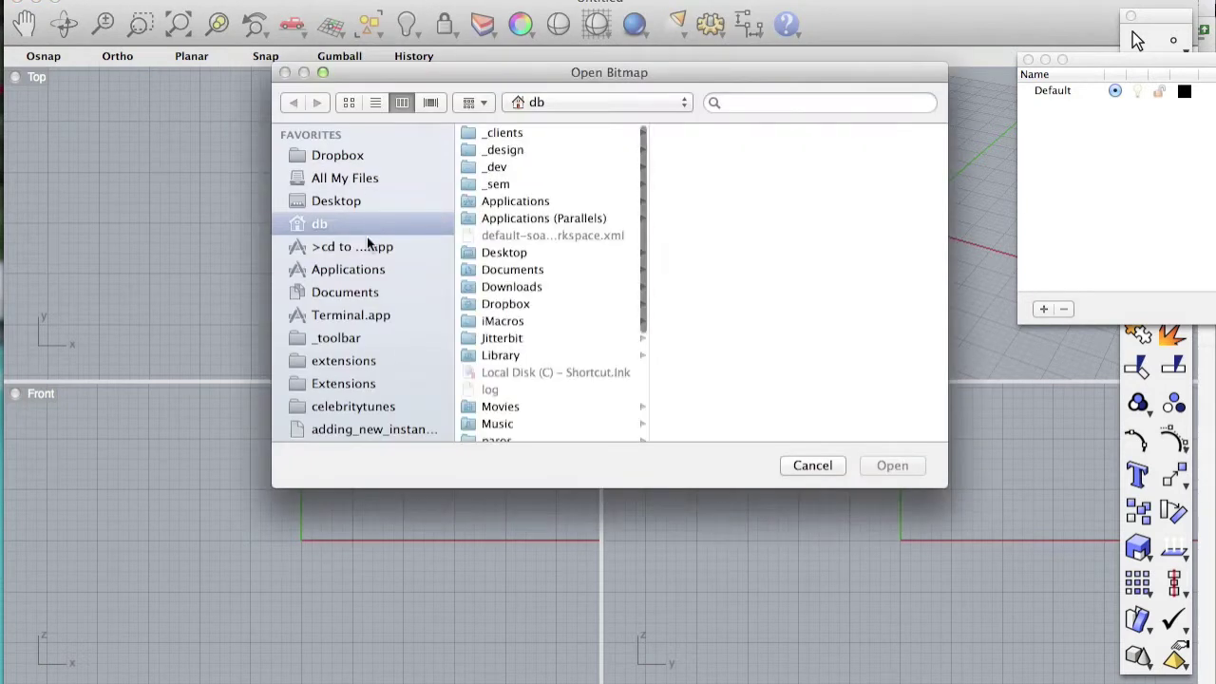
{"action": "left_click", "coordinate": [347, 205]}
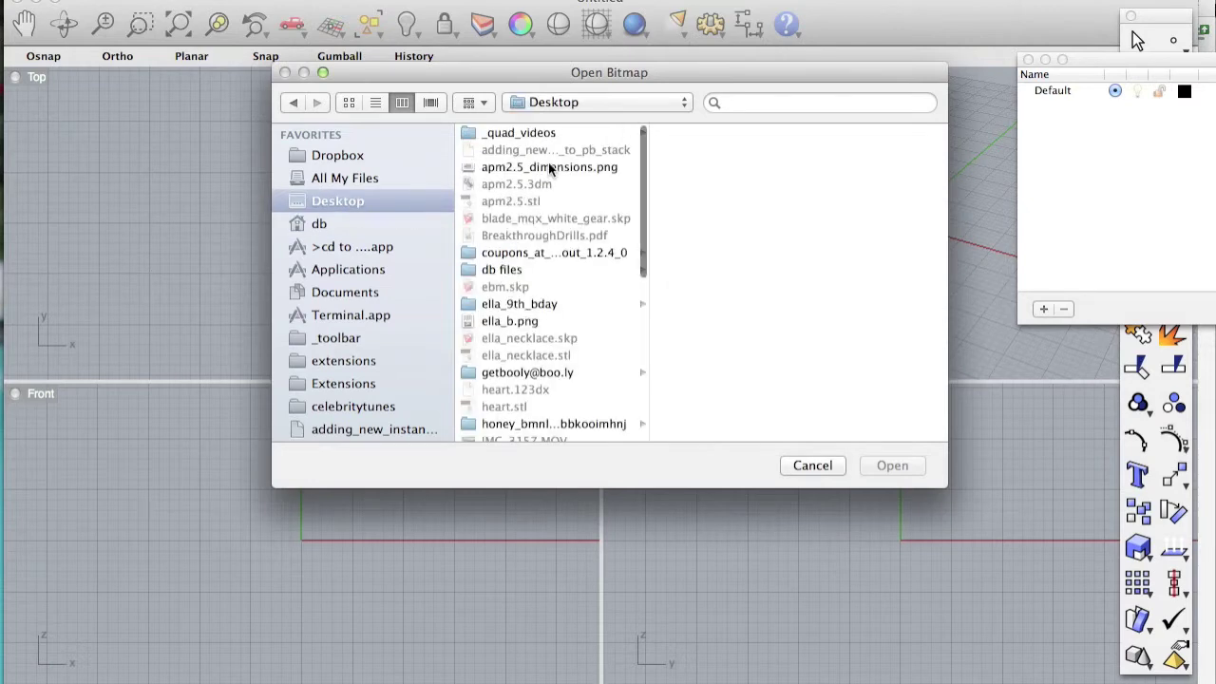
{"action": "left_click", "coordinate": [546, 167]}
{"action": "double_click", "coordinate": [548, 167]}
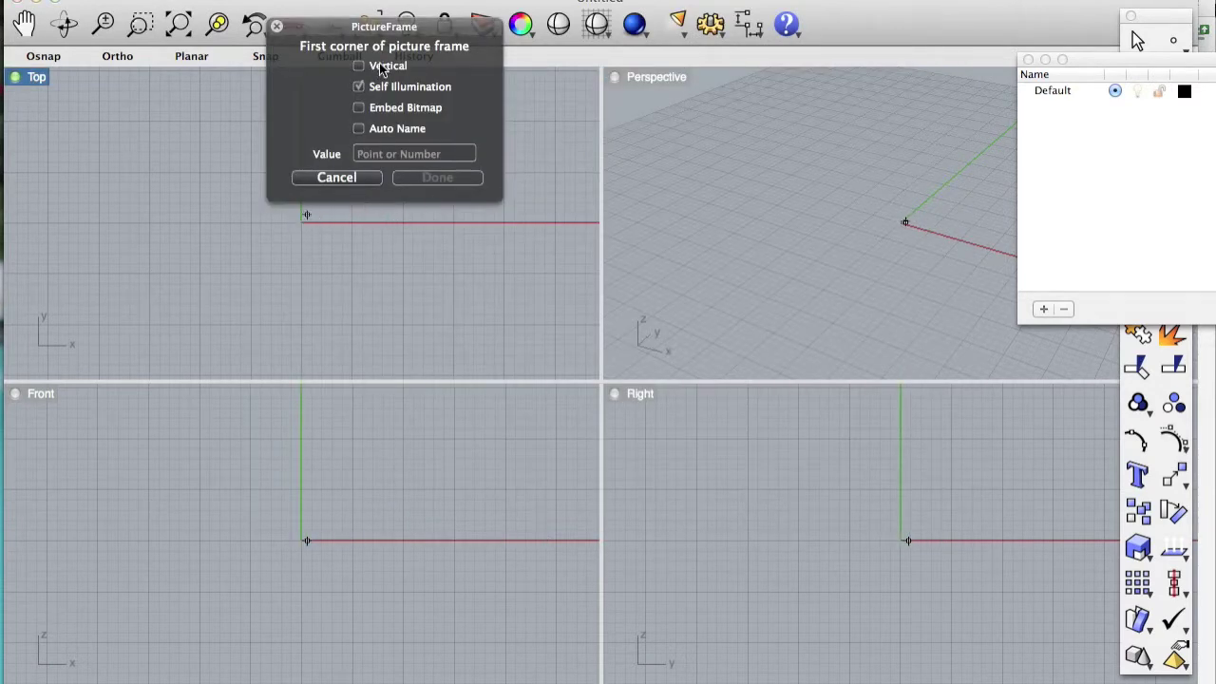
With grid snap on, place the picture from the origin and maximize the Top view
{"action": "left_click_drag", "start_coordinate": [369, 31], "coordinate": [525, 27]}
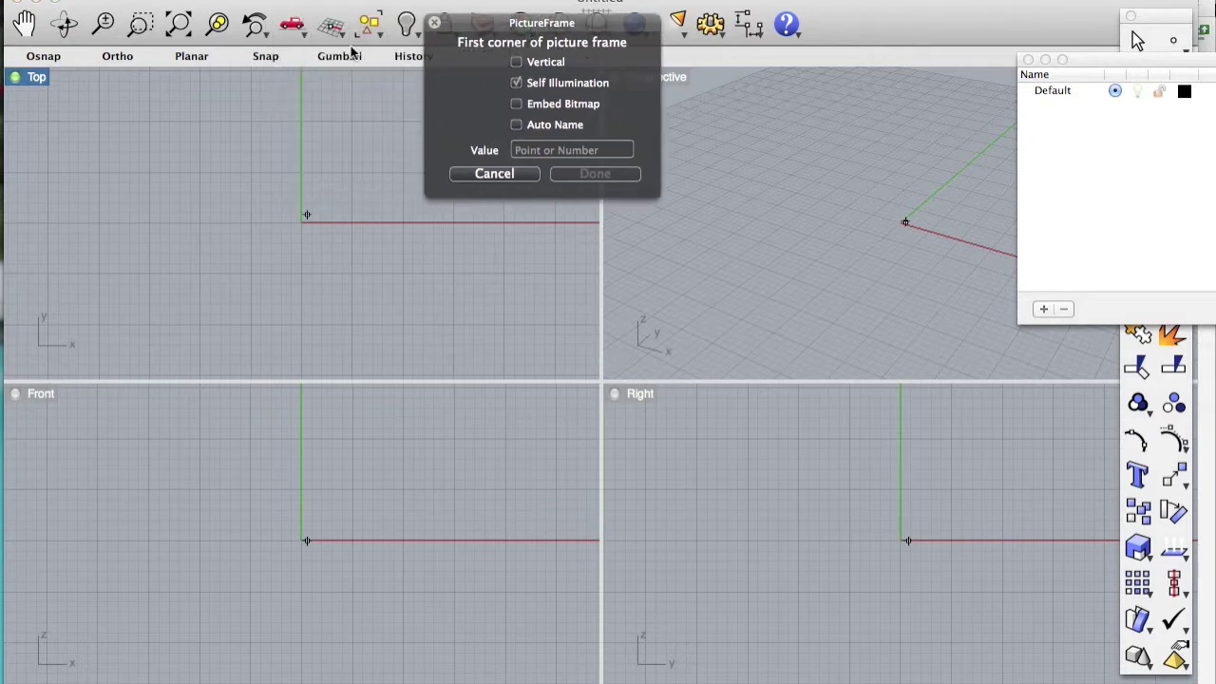
{"action": "left_click", "coordinate": [268, 56]}
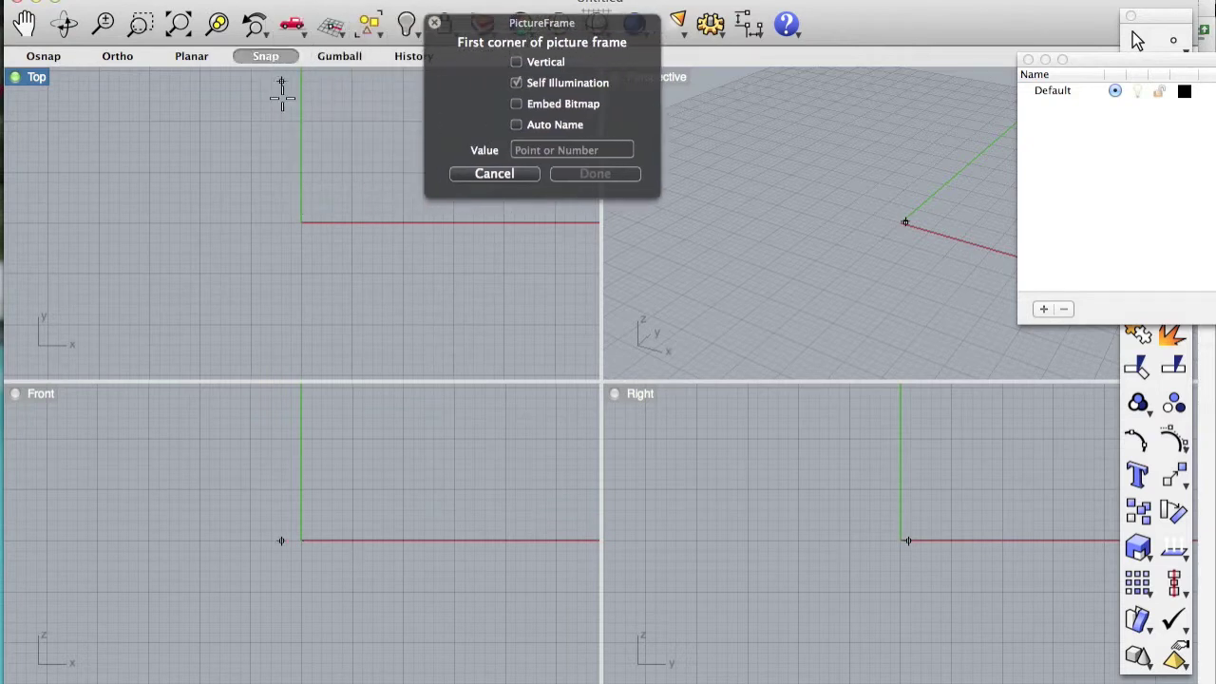
{"action": "left_click", "coordinate": [301, 222]}
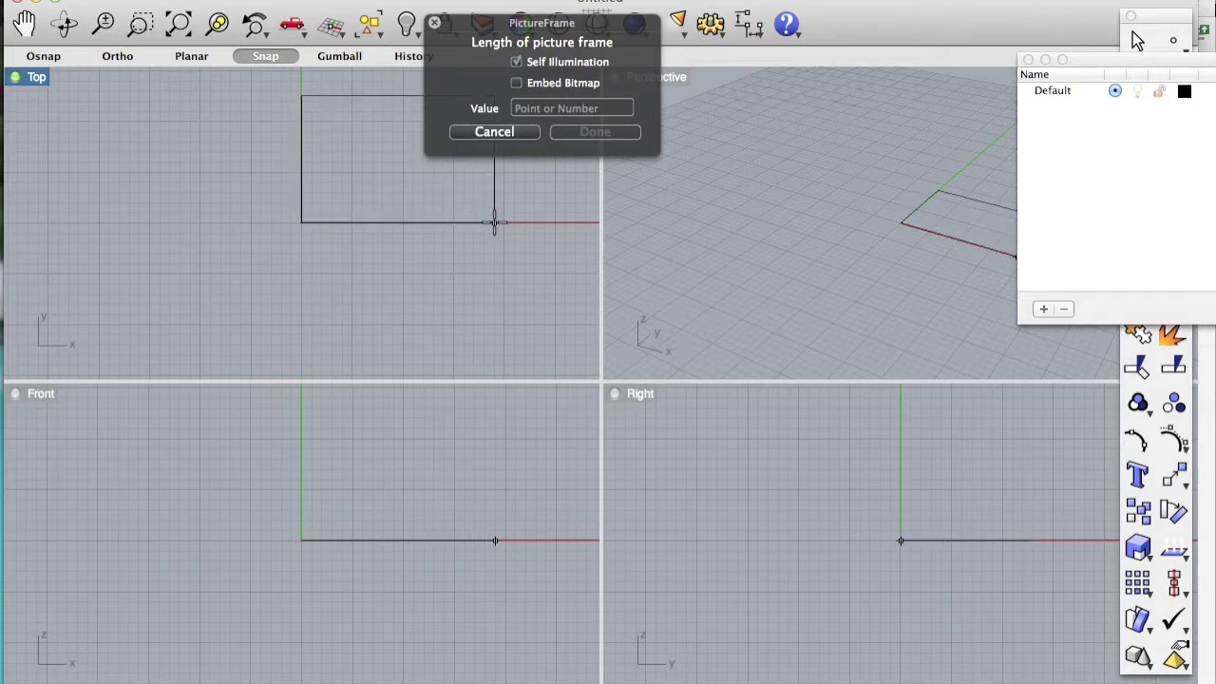
{"action": "left_click", "coordinate": [494, 222]}
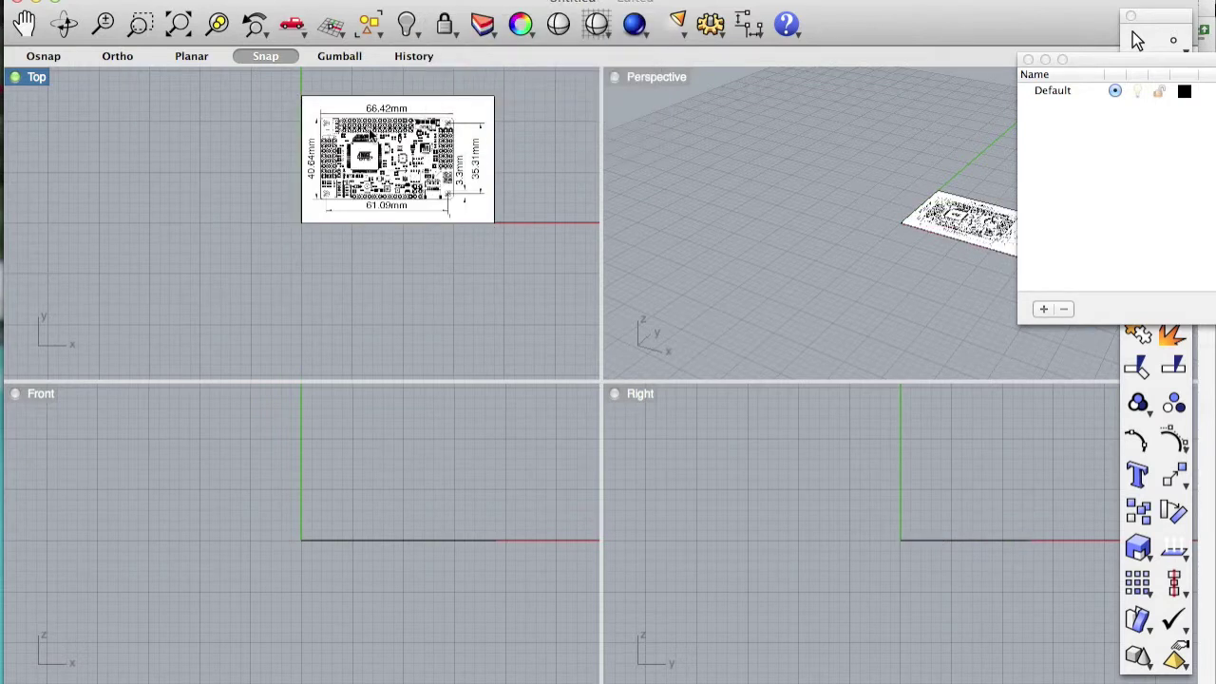
{"action": "scroll", "coordinate": [369, 131], "scroll_direction": "up", "scroll_amount": 3}
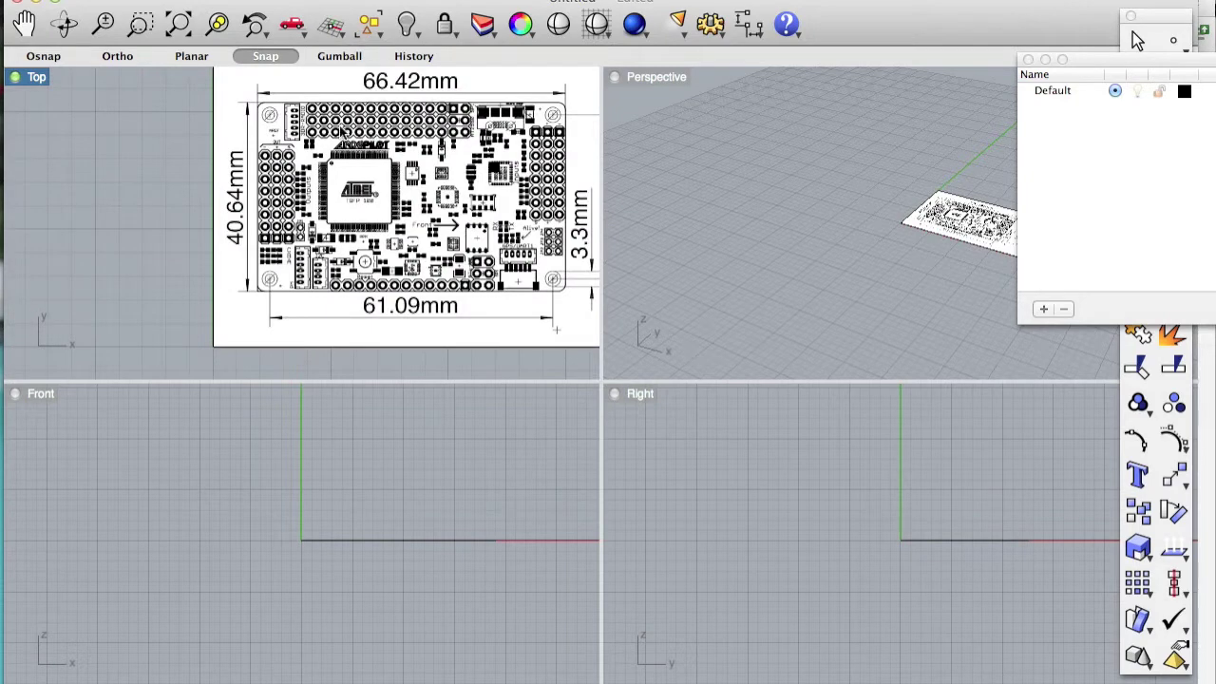
{"action": "double_click", "coordinate": [26, 78]}
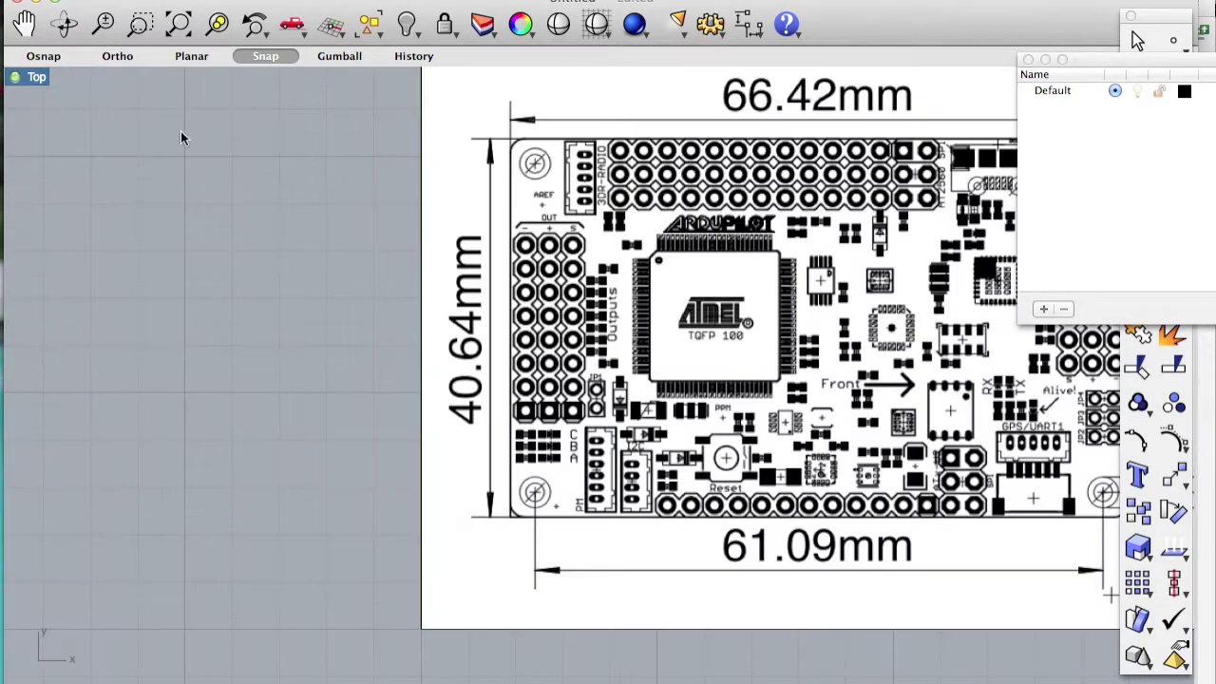
{"action": "scroll", "coordinate": [598, 238], "scroll_direction": "right", "scroll_amount": 5}
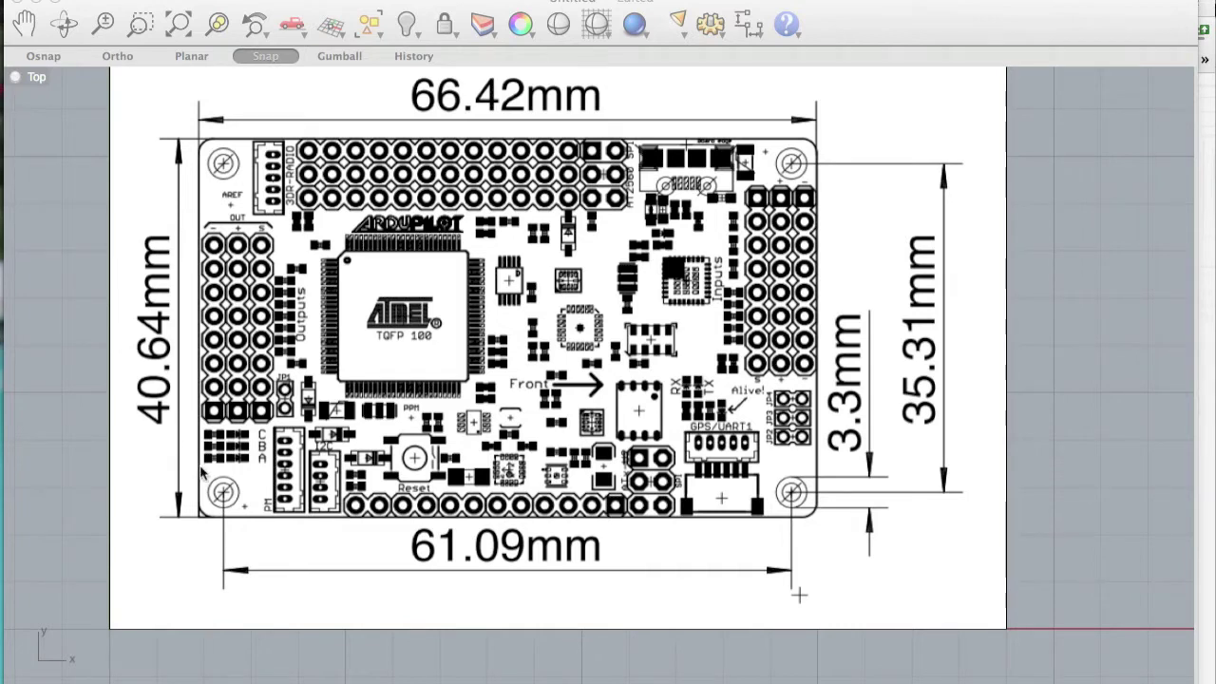
Draw a rectangle 66.423 long and 40.6 wide from the picture's lower-left corner
{"action": "type", "text": "re"}
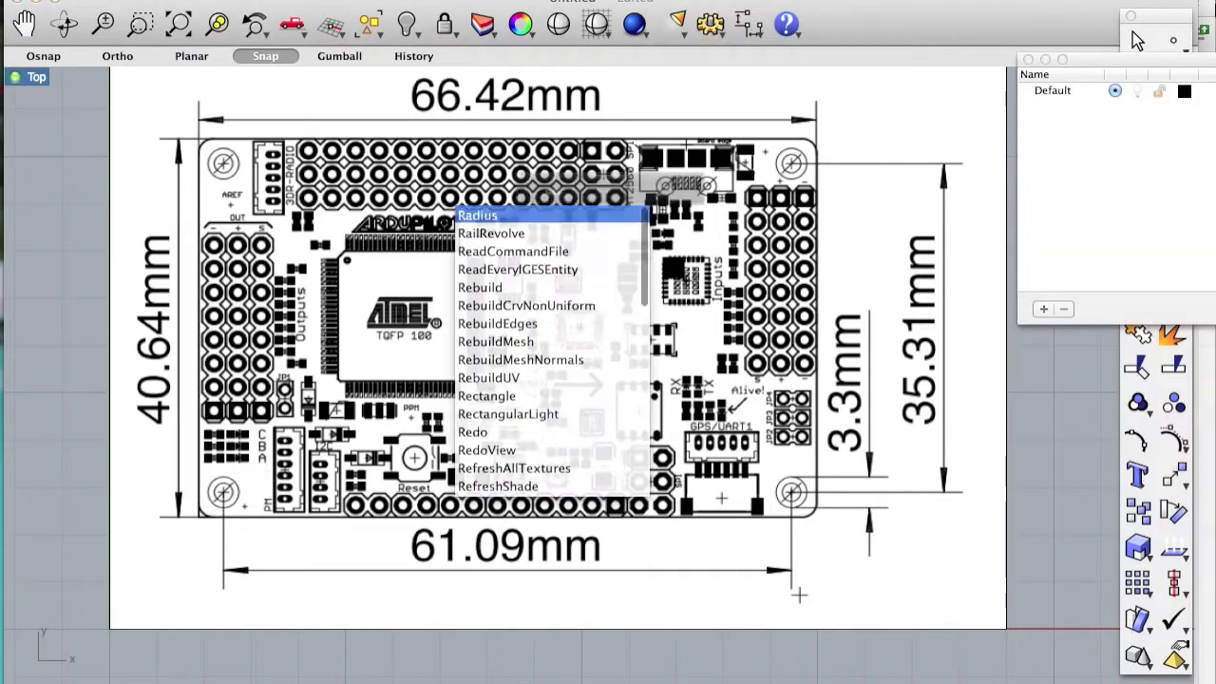
{"action": "type", "text": "ctangle"}
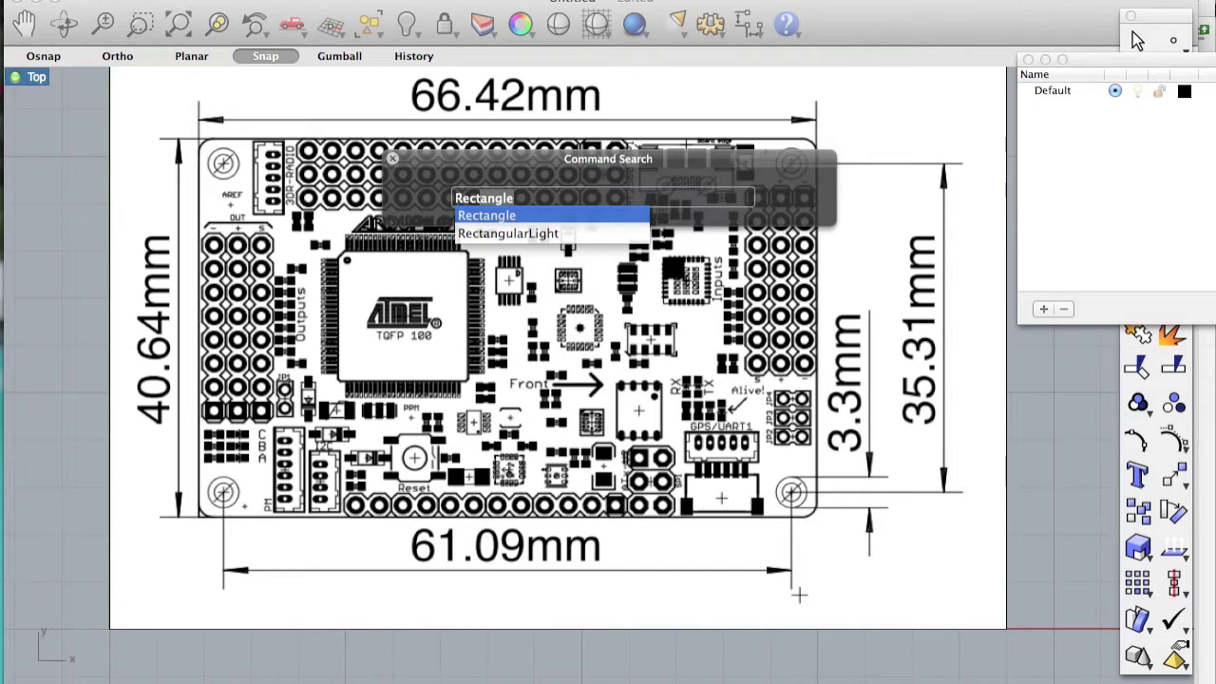
{"action": "key", "text": "Return"}
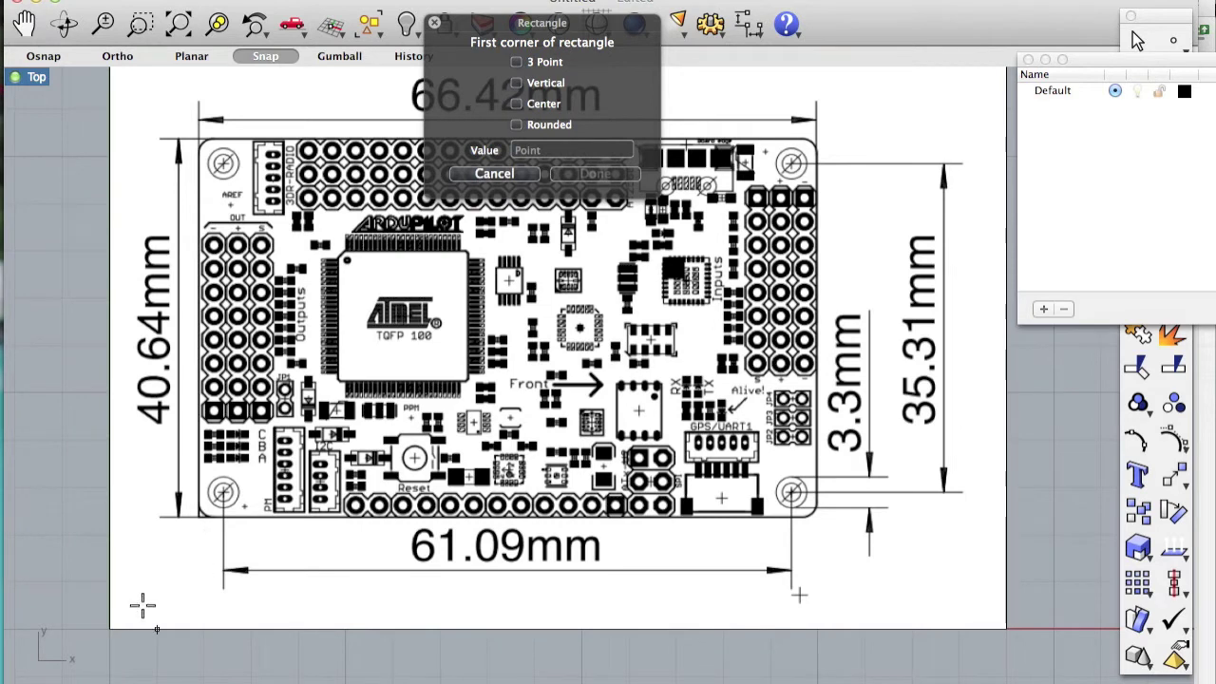
{"action": "left_click", "coordinate": [110, 626]}
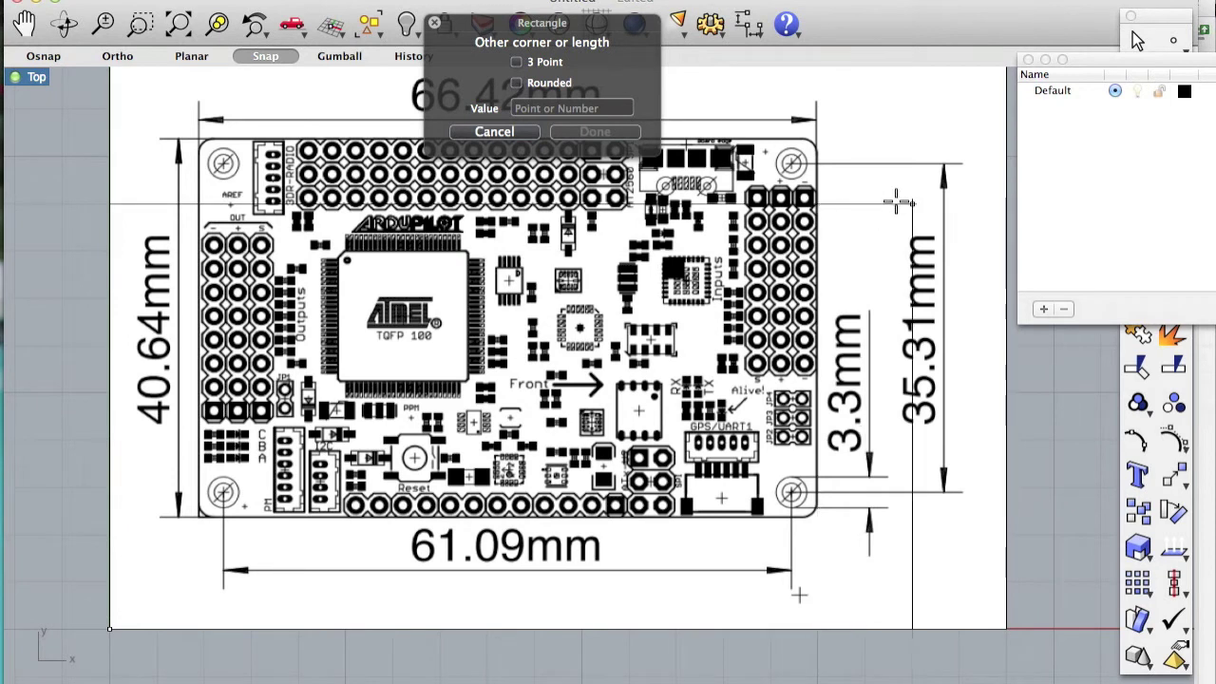
{"action": "type", "text": "66.42"}
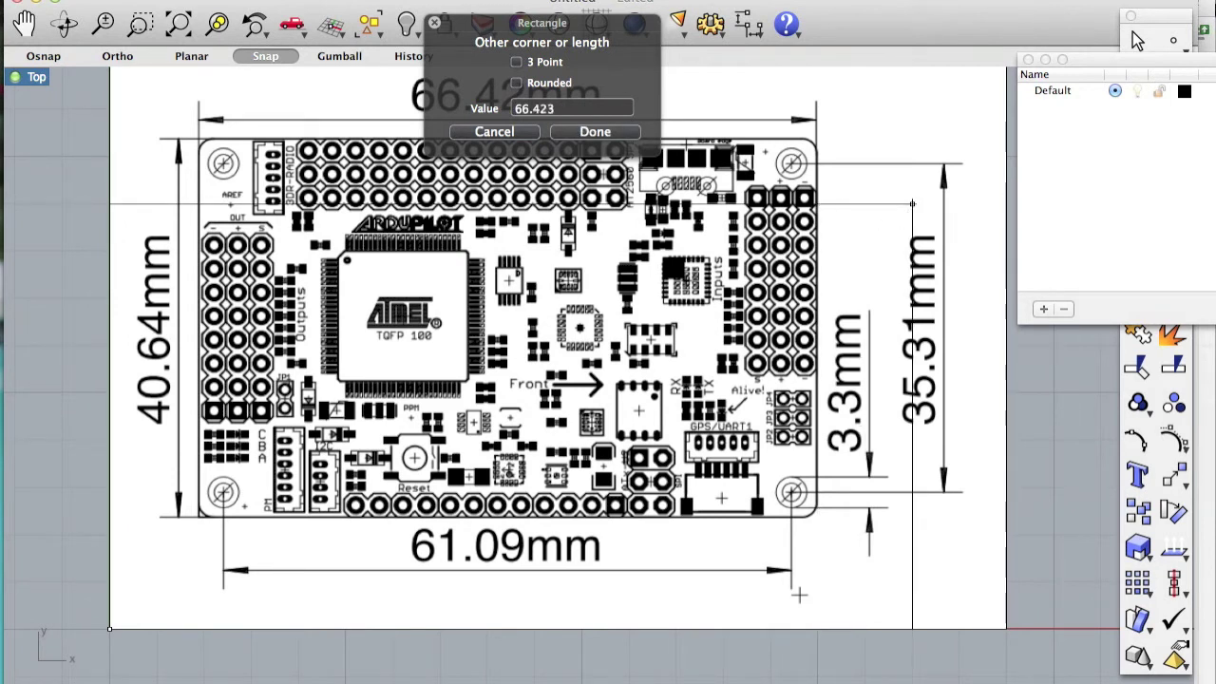
{"action": "key", "text": "Return"}
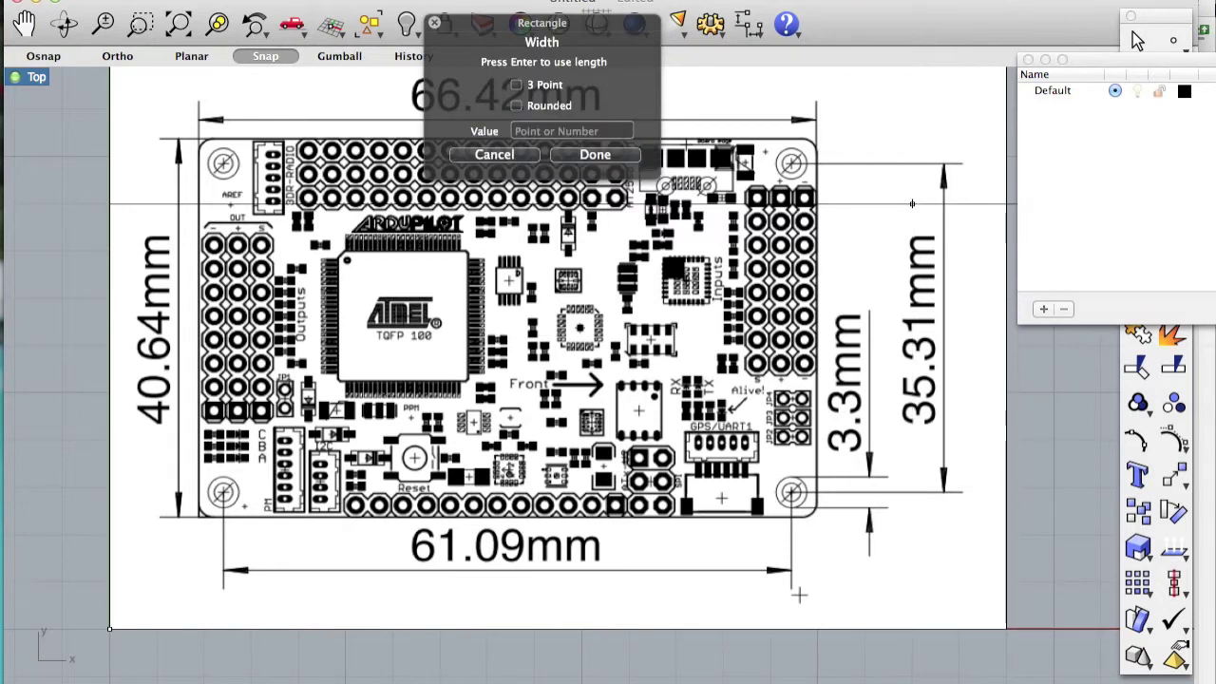
{"action": "type", "text": "40.64"}
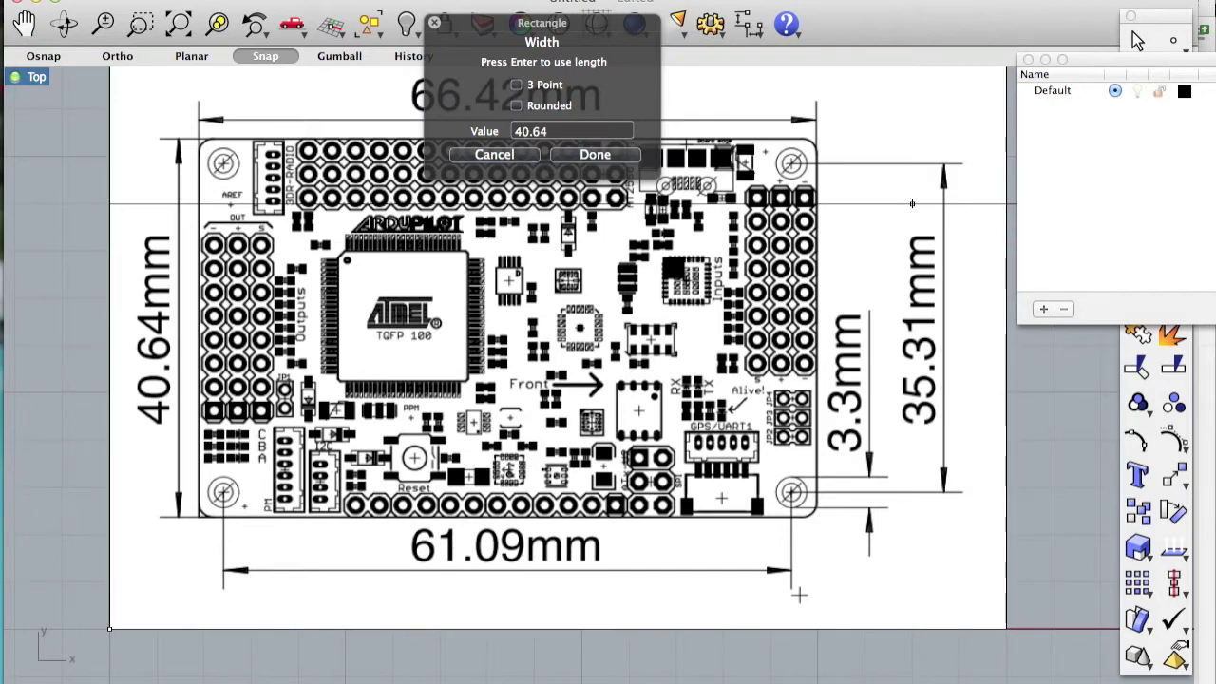
{"action": "key", "text": "Return"}
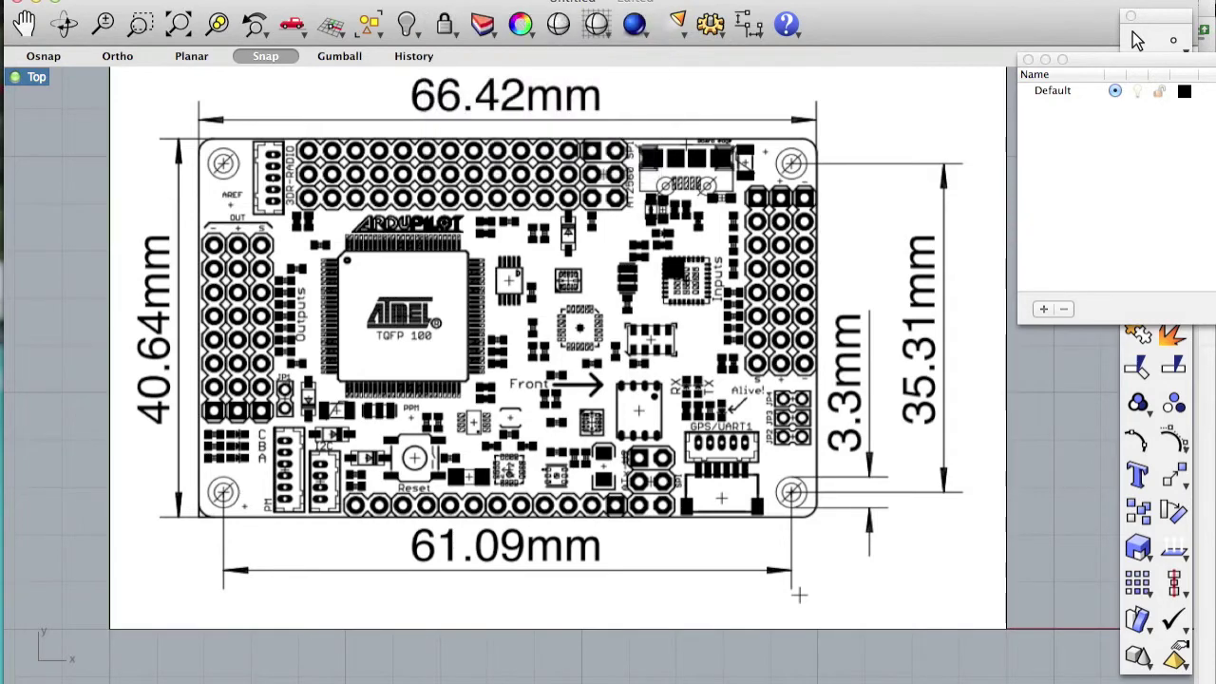
{"action": "scroll", "coordinate": [774, 196], "scroll_direction": "down", "scroll_amount": 3}
Pan over to the board picture and select it
{"action": "scroll", "coordinate": [771, 197], "scroll_direction": "down", "scroll_amount": 5}
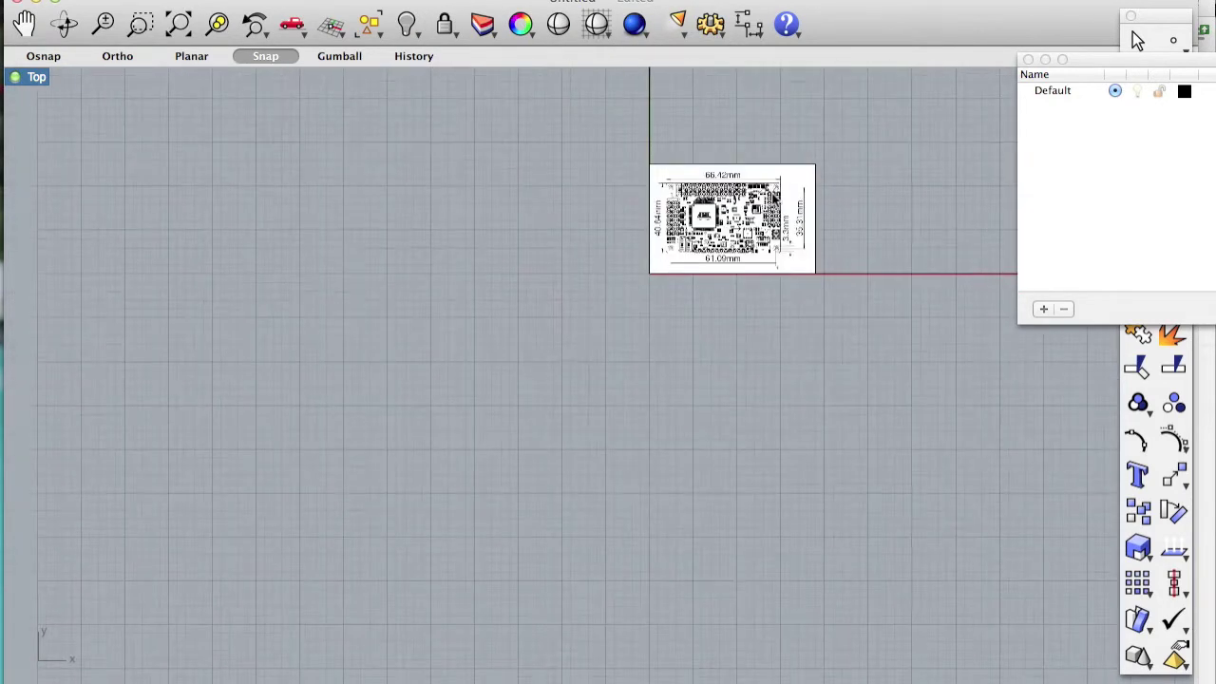
{"action": "scroll", "coordinate": [771, 198], "scroll_direction": "up", "scroll_amount": 5}
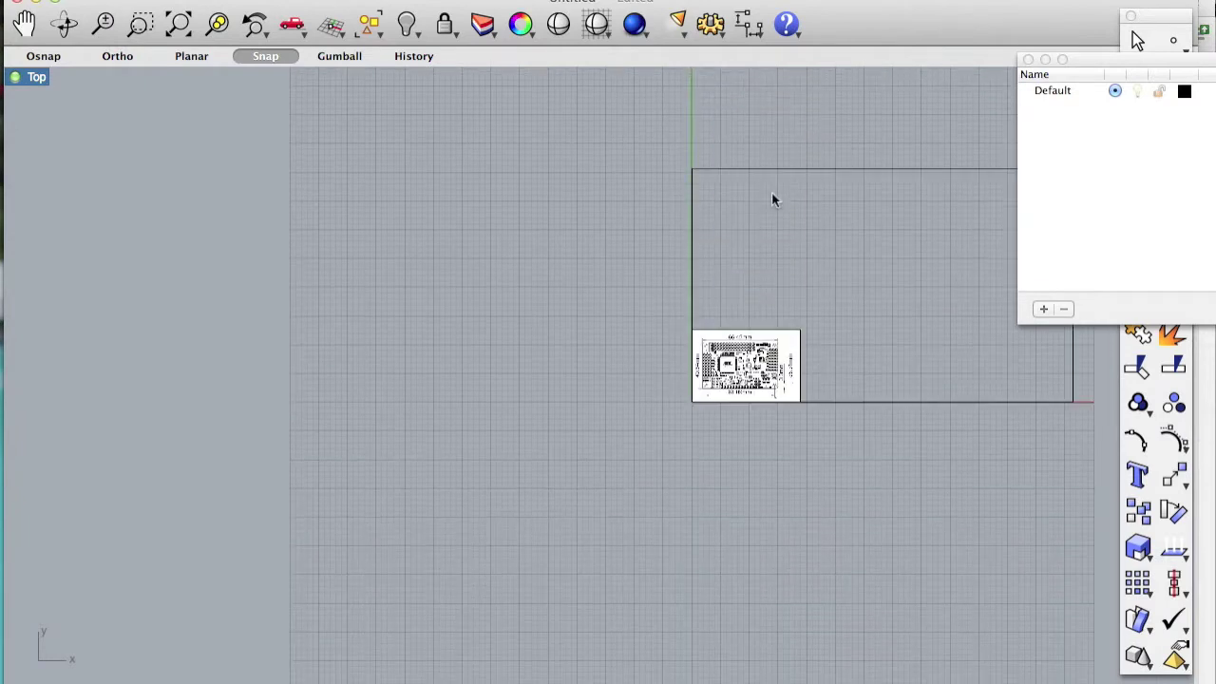
{"action": "scroll", "coordinate": [771, 198], "scroll_direction": "left", "scroll_amount": 3}
{"action": "scroll", "coordinate": [772, 198], "scroll_direction": "right", "scroll_amount": 8}
{"action": "scroll", "coordinate": [771, 199], "scroll_direction": "right", "scroll_amount": 4}
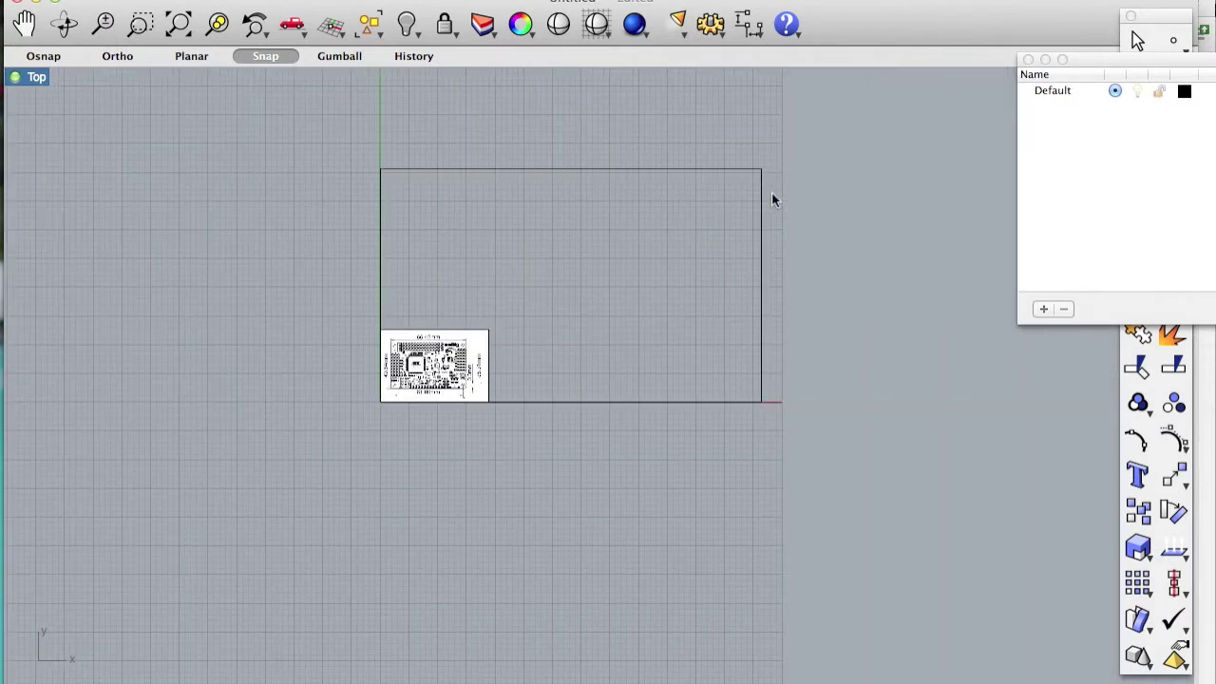
{"action": "left_click", "coordinate": [444, 363]}
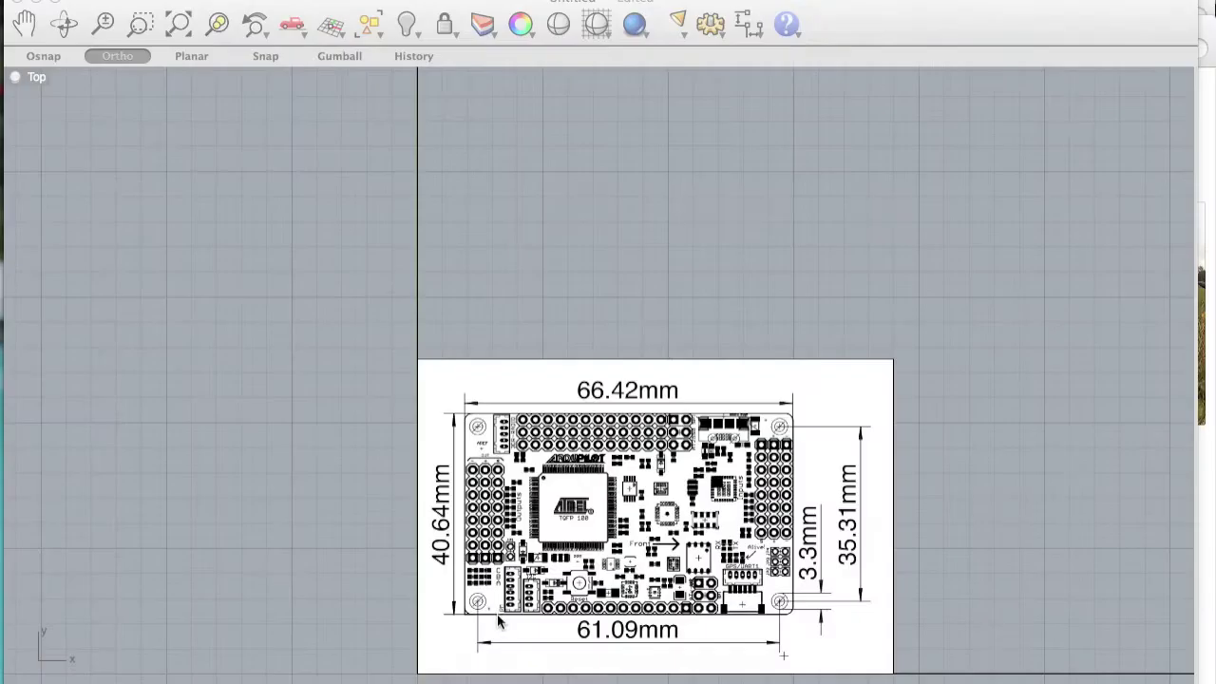
Select the 66.423 × 40.6 outline rectangle
{"action": "scroll", "coordinate": [468, 629], "scroll_direction": "up", "scroll_amount": 3}
{"action": "scroll", "coordinate": [493, 612], "scroll_direction": "down", "scroll_amount": 5}
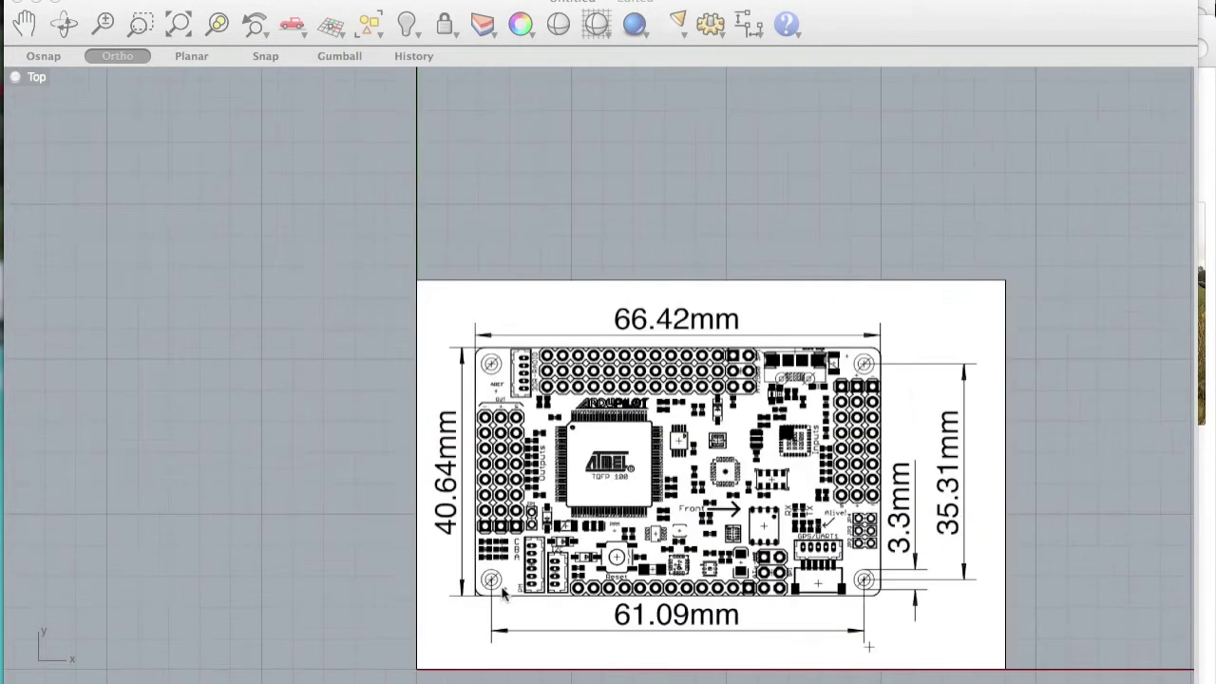
{"action": "left_click", "coordinate": [446, 346]}
{"action": "left_click", "coordinate": [447, 346]}
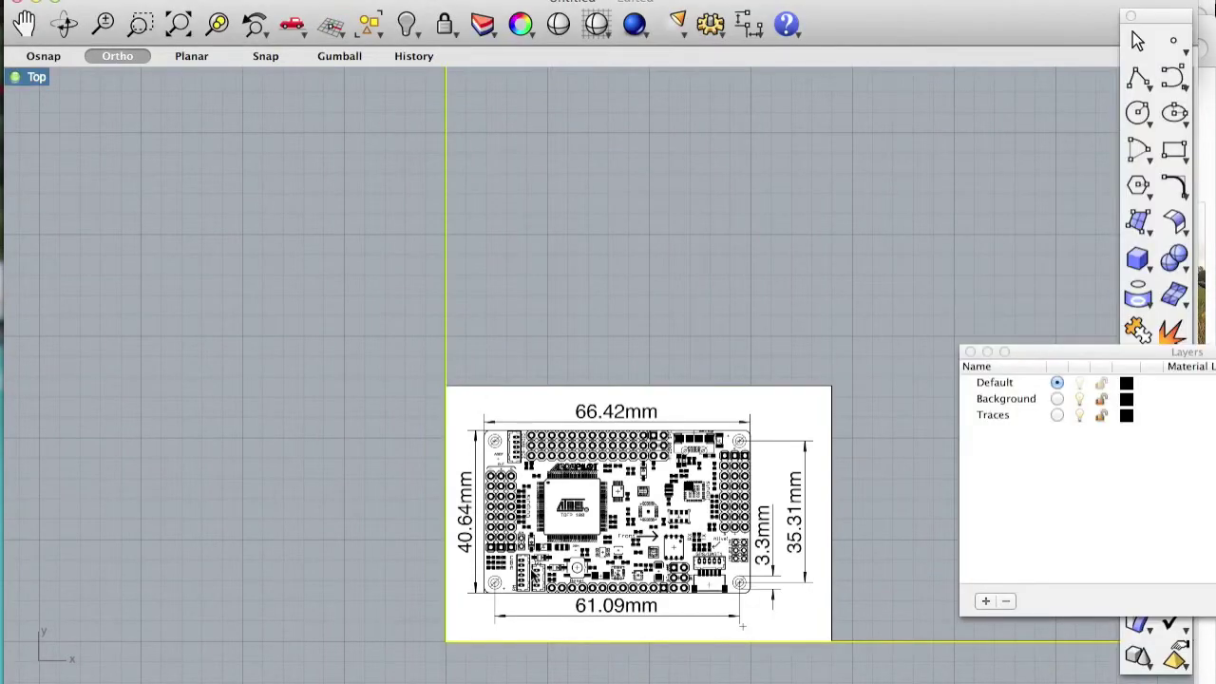
{"action": "scroll", "coordinate": [496, 648], "scroll_direction": "up", "scroll_amount": 5}
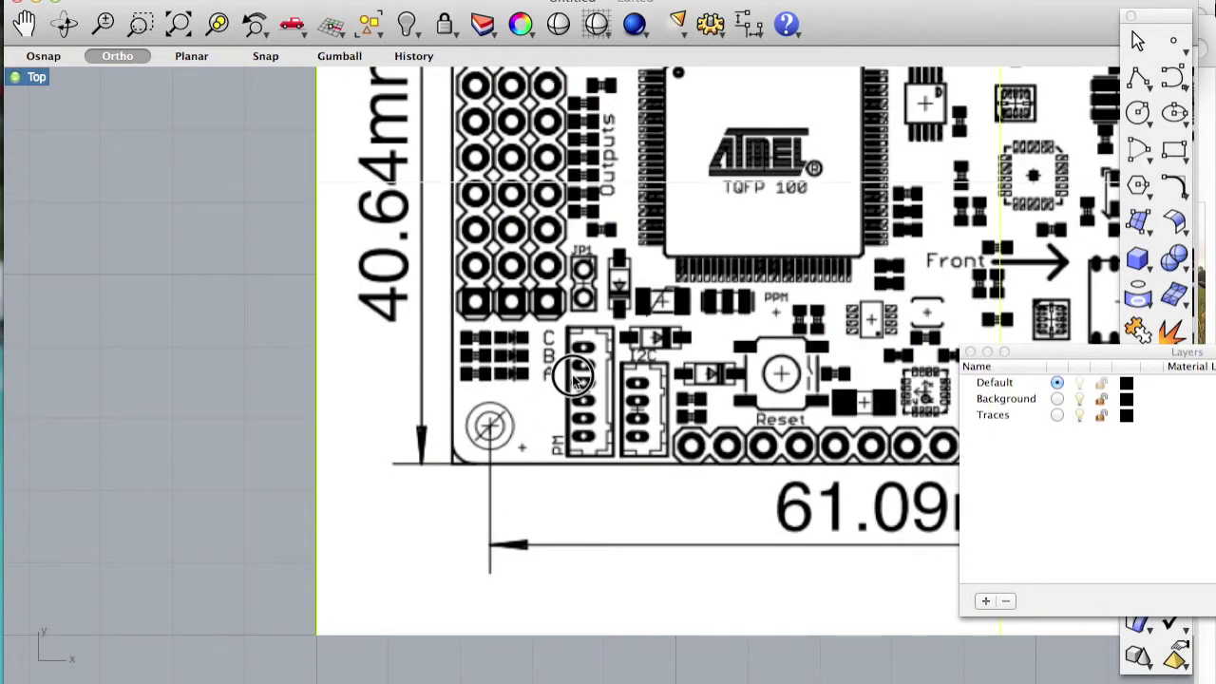
Turn Ortho off and drag the board image down and to the left
{"action": "left_click_drag", "start_coordinate": [566, 385], "coordinate": [469, 483]}
{"action": "left_click", "coordinate": [135, 41]}
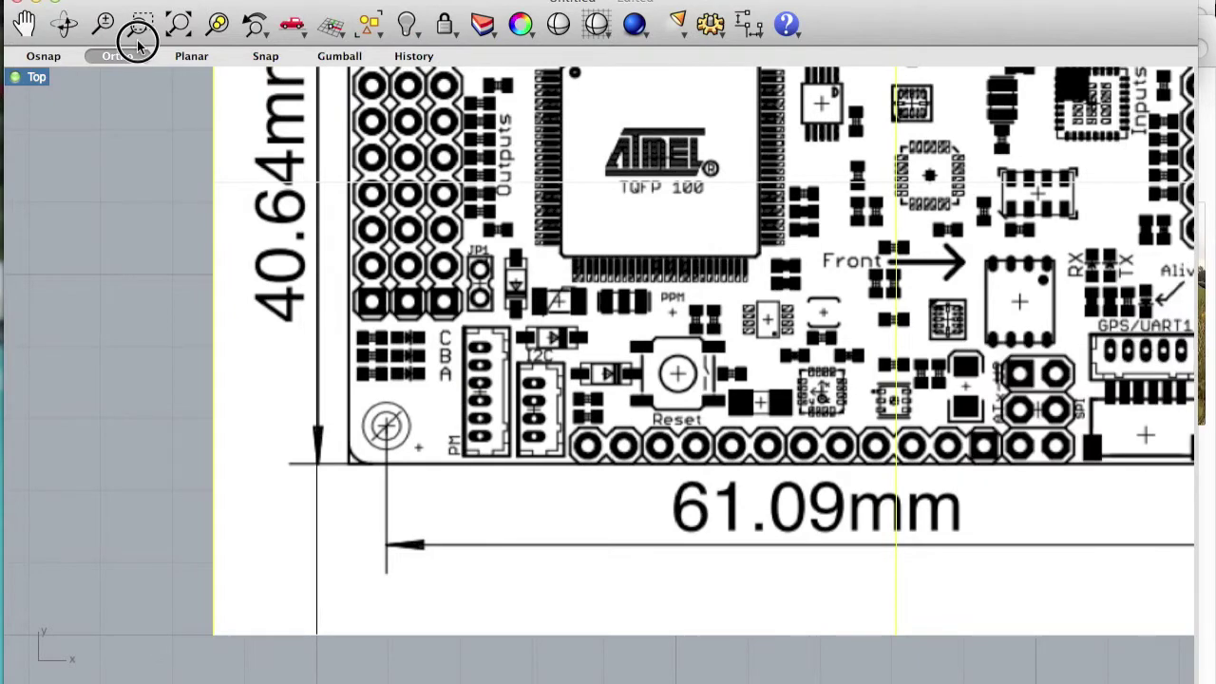
{"action": "left_click", "coordinate": [107, 55]}
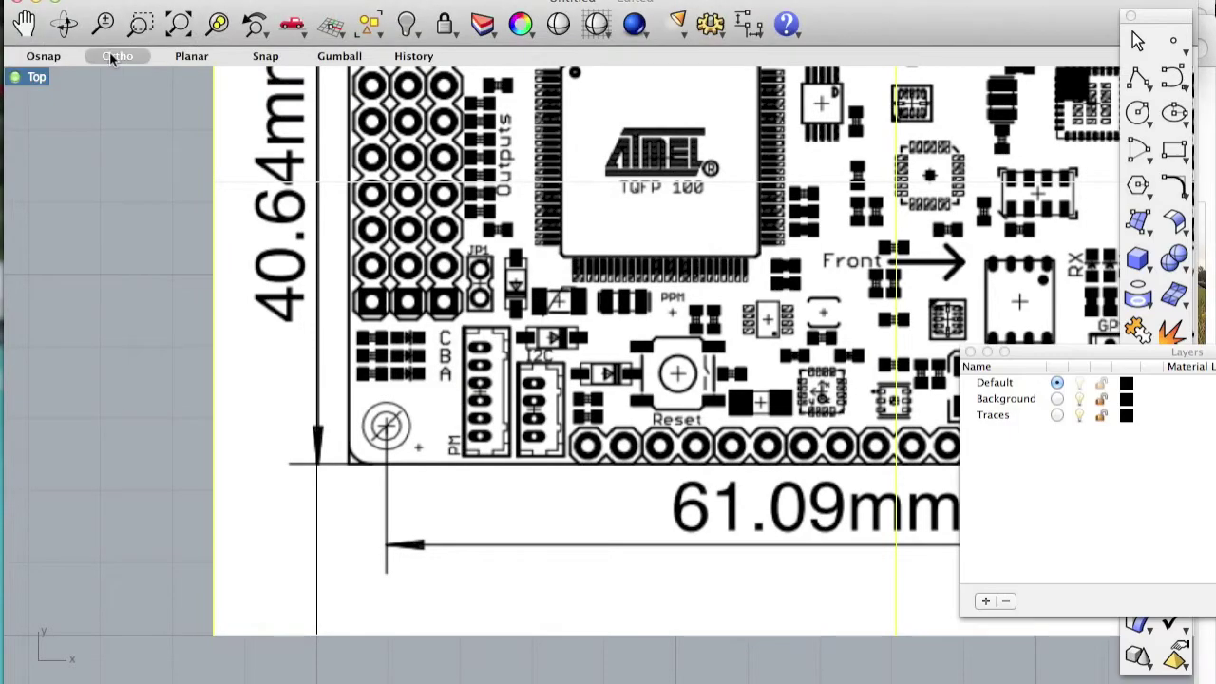
{"action": "left_click_drag", "start_coordinate": [473, 445], "coordinate": [458, 585]}
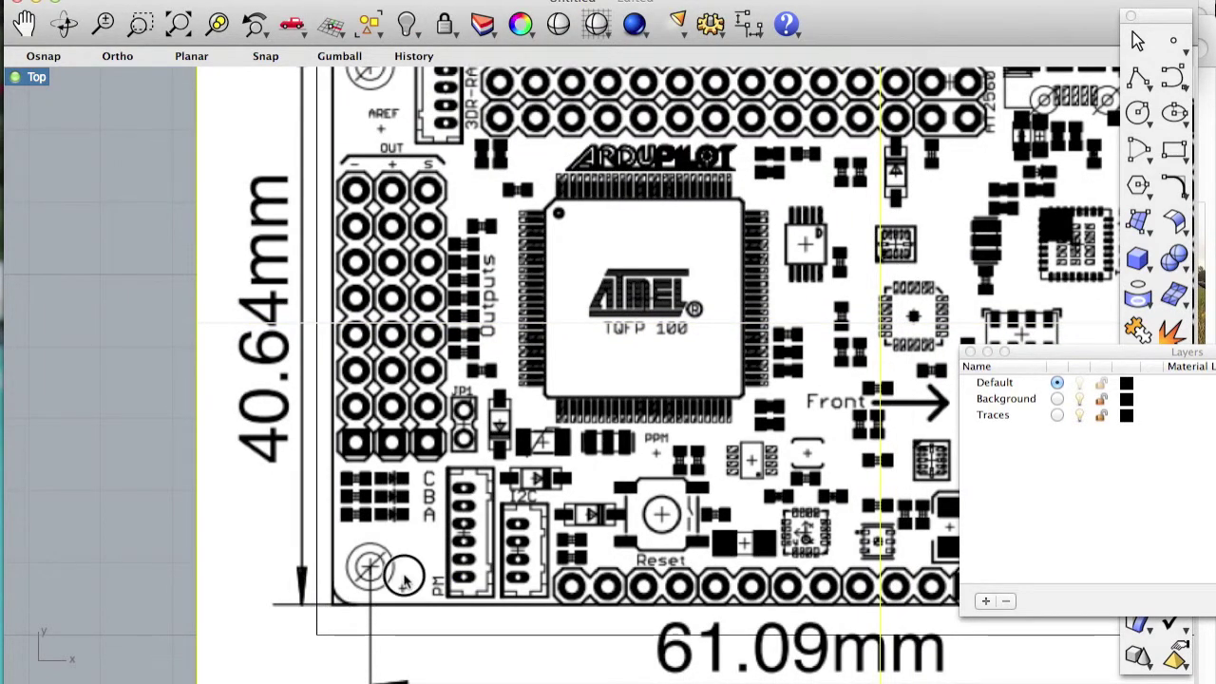
{"action": "left_click_drag", "start_coordinate": [404, 575], "coordinate": [387, 604]}
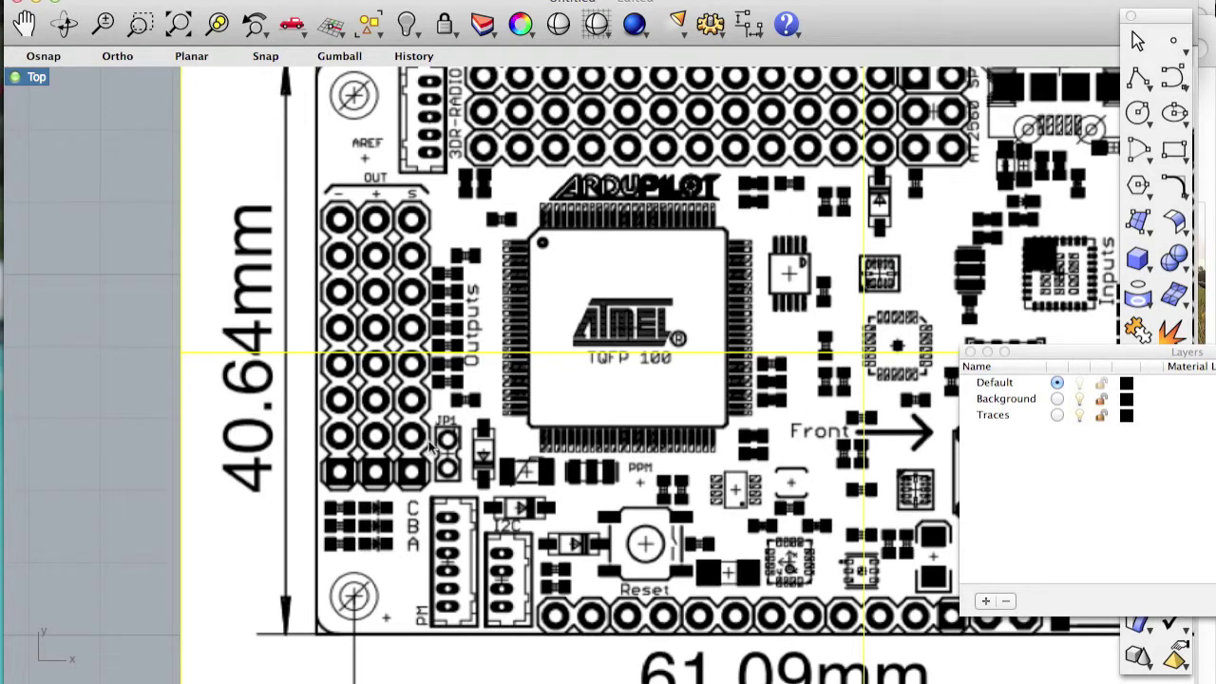
Start Scale on the board image with Point object snap and Ortho turned on
{"action": "type", "text": "Scale"}
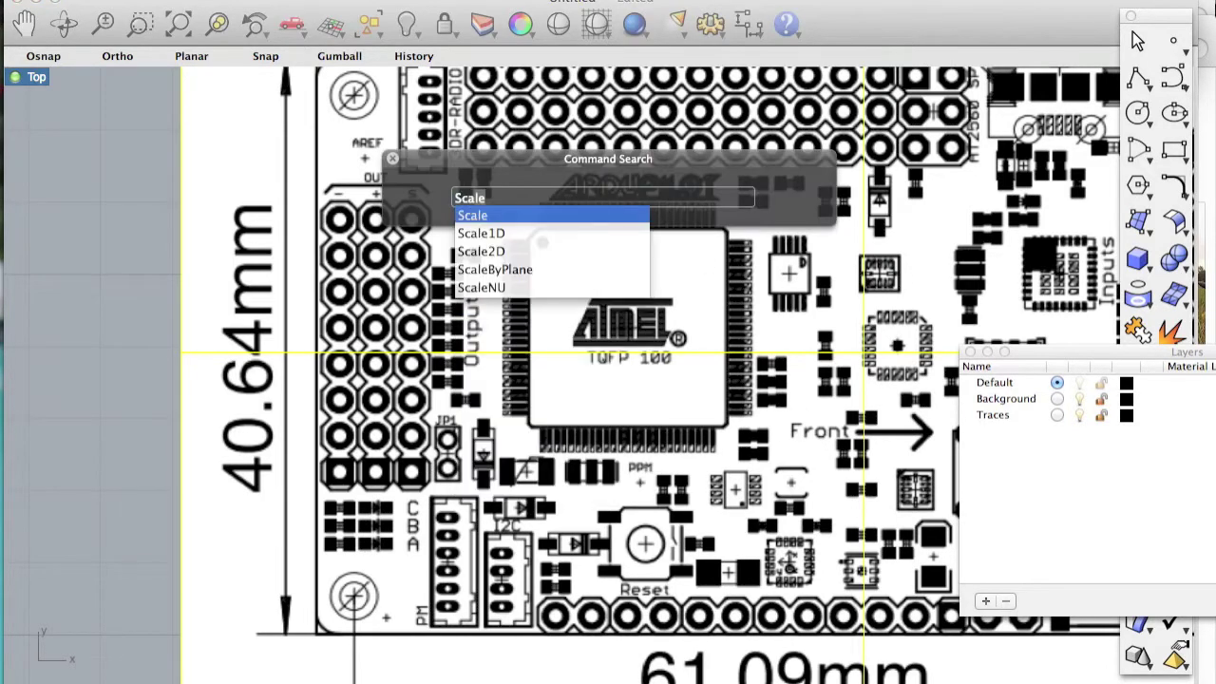
{"action": "key", "text": "Return"}
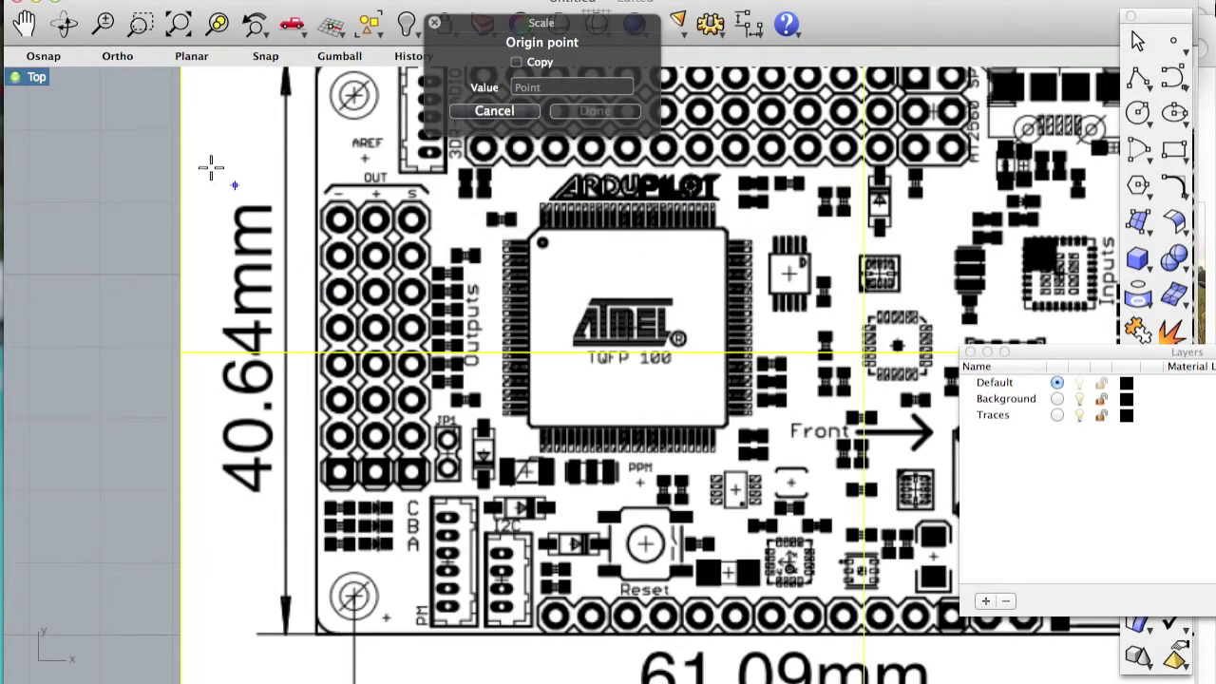
{"action": "left_click", "coordinate": [43, 56]}
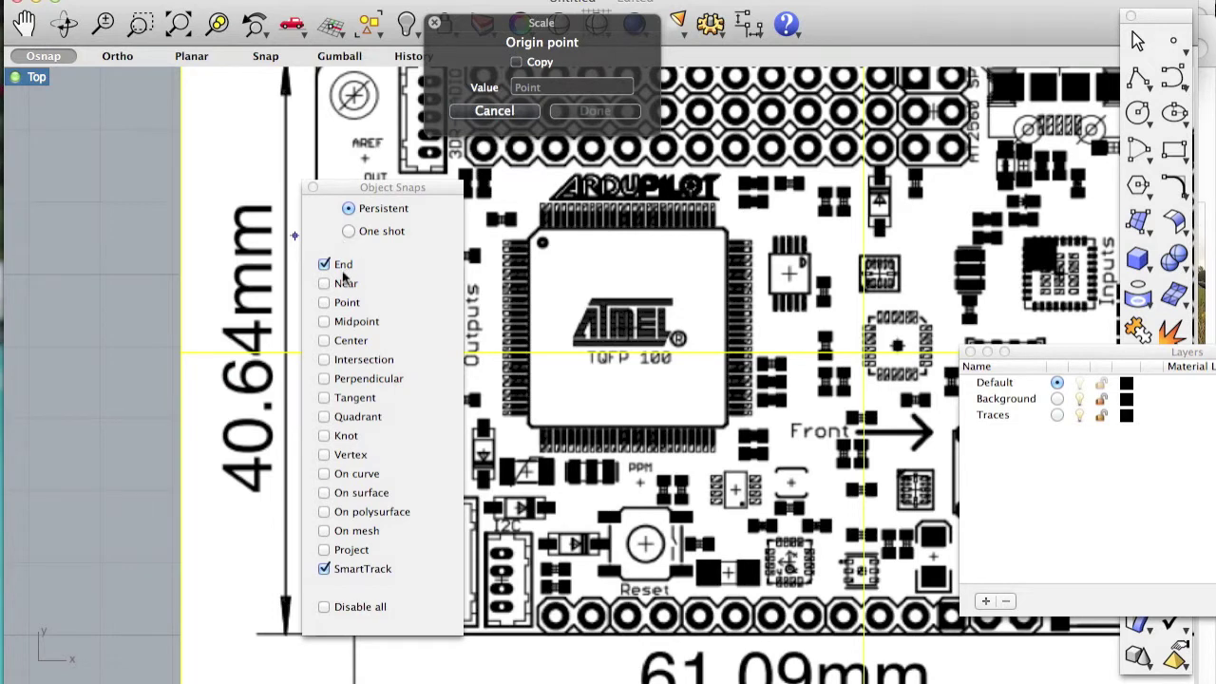
{"action": "left_click", "coordinate": [326, 303]}
{"action": "left_click_drag", "start_coordinate": [373, 187], "coordinate": [104, 115]}
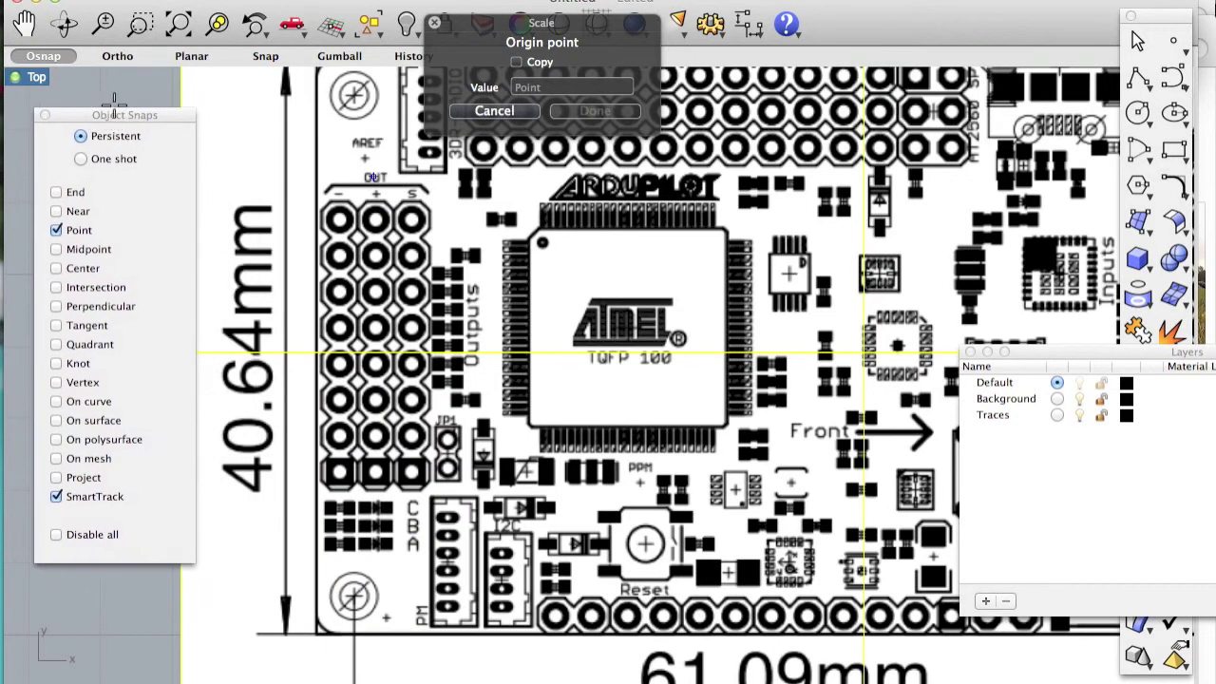
{"action": "left_click", "coordinate": [118, 56]}
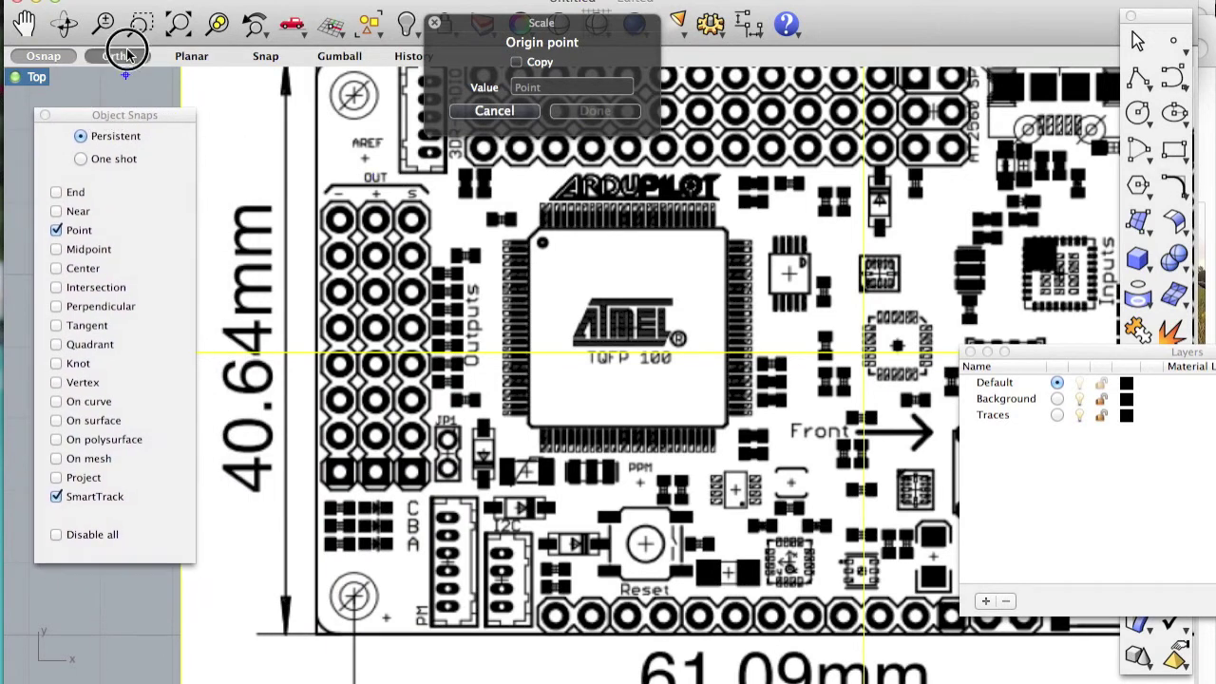
Scale the image from its lower-left corner using two reference points along the board edge
{"action": "left_click", "coordinate": [317, 633]}
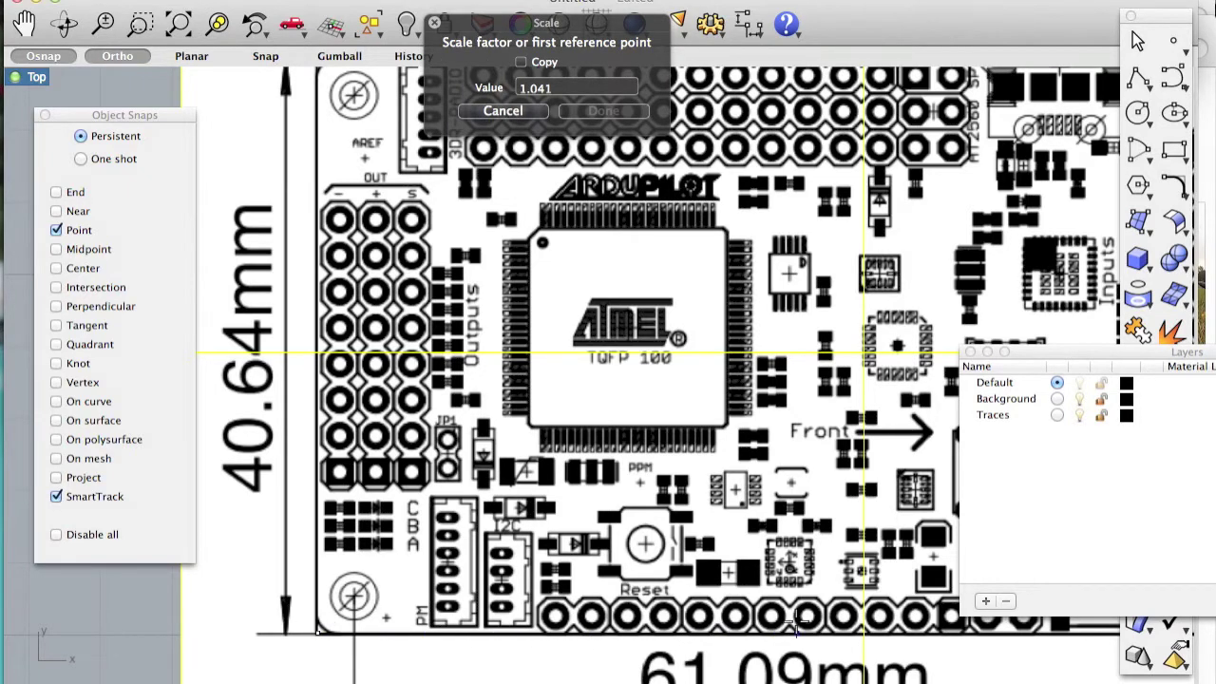
{"action": "scroll", "coordinate": [796, 623], "scroll_direction": "right", "scroll_amount": 10}
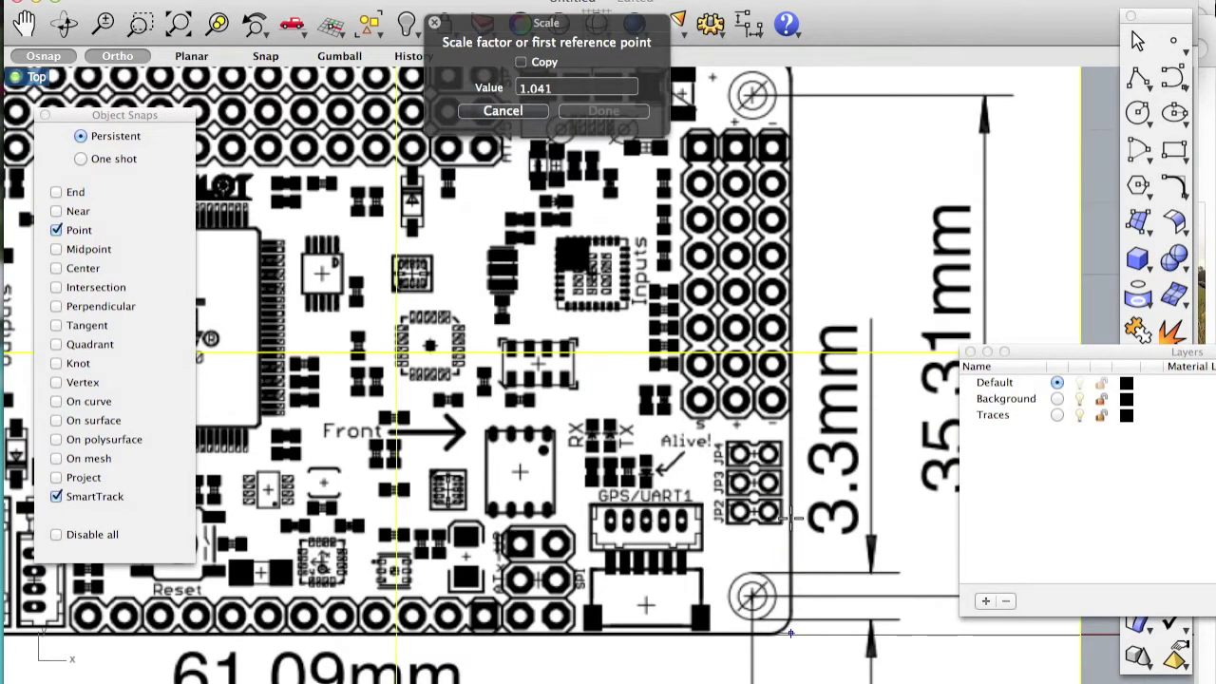
{"action": "left_click", "coordinate": [789, 517]}
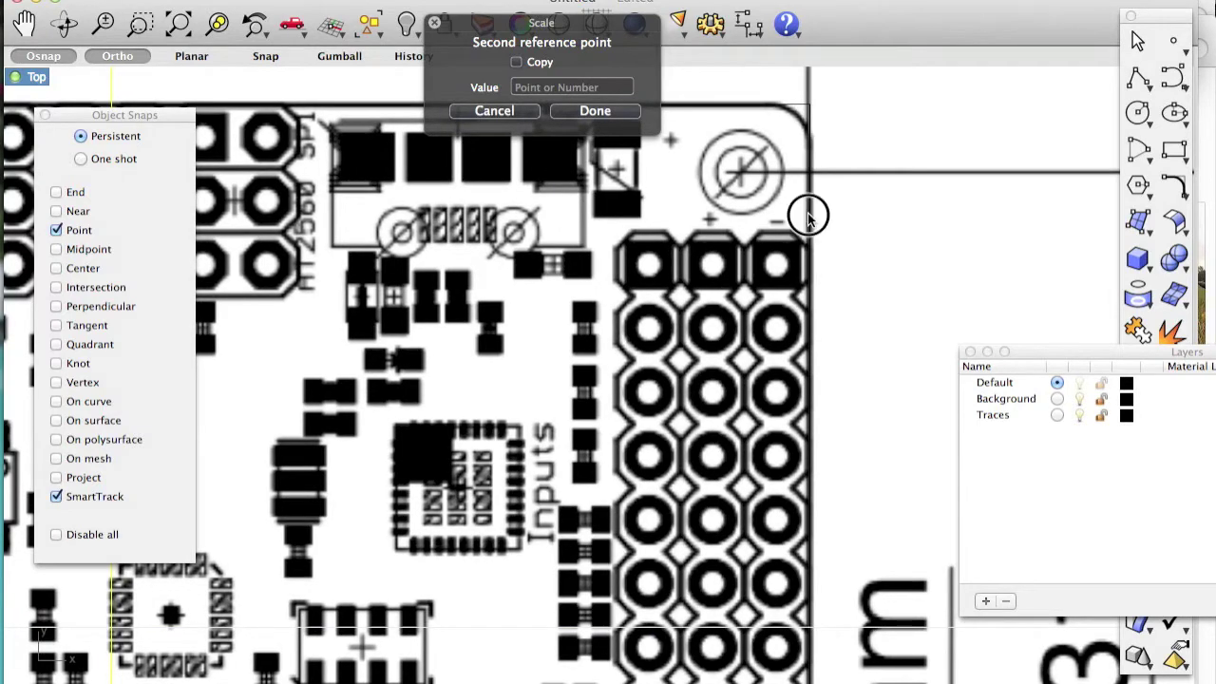
{"action": "left_click", "coordinate": [806, 212]}
{"action": "scroll", "coordinate": [508, 245], "scroll_direction": "down", "scroll_amount": 6}
{"action": "scroll", "coordinate": [508, 245], "scroll_direction": "up", "scroll_amount": 3}
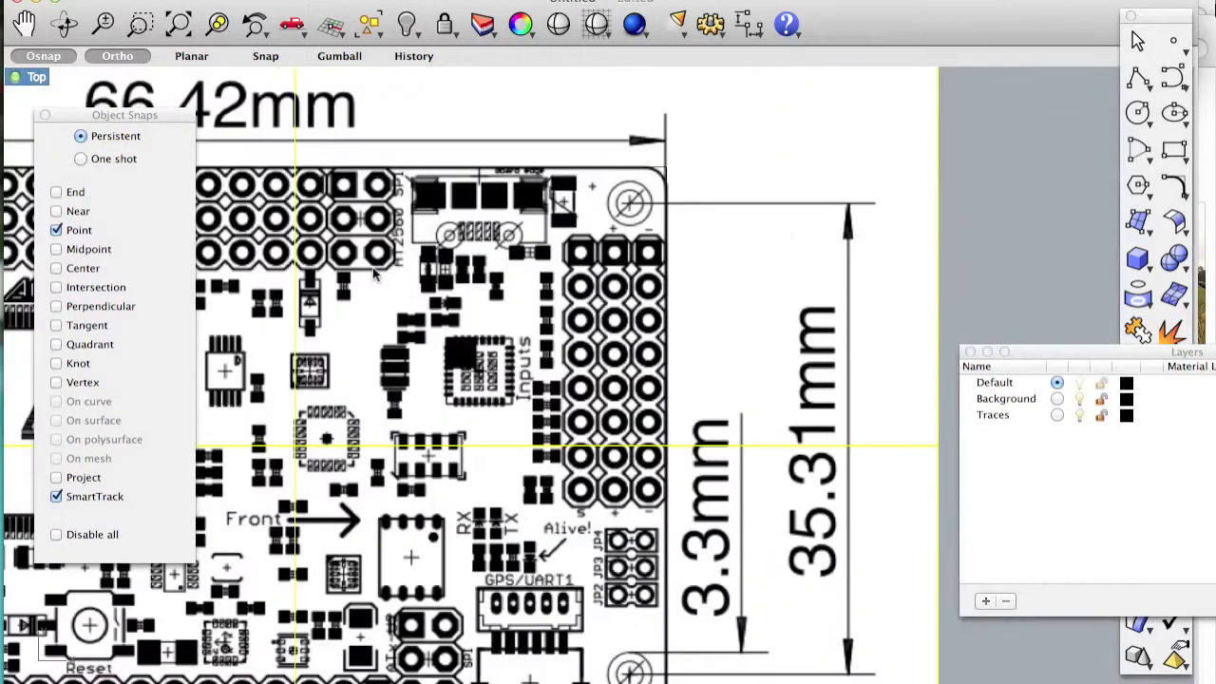
{"action": "scroll", "coordinate": [370, 280], "scroll_direction": "up", "scroll_amount": 3}
{"action": "scroll", "coordinate": [366, 285], "scroll_direction": "left", "scroll_amount": 5}
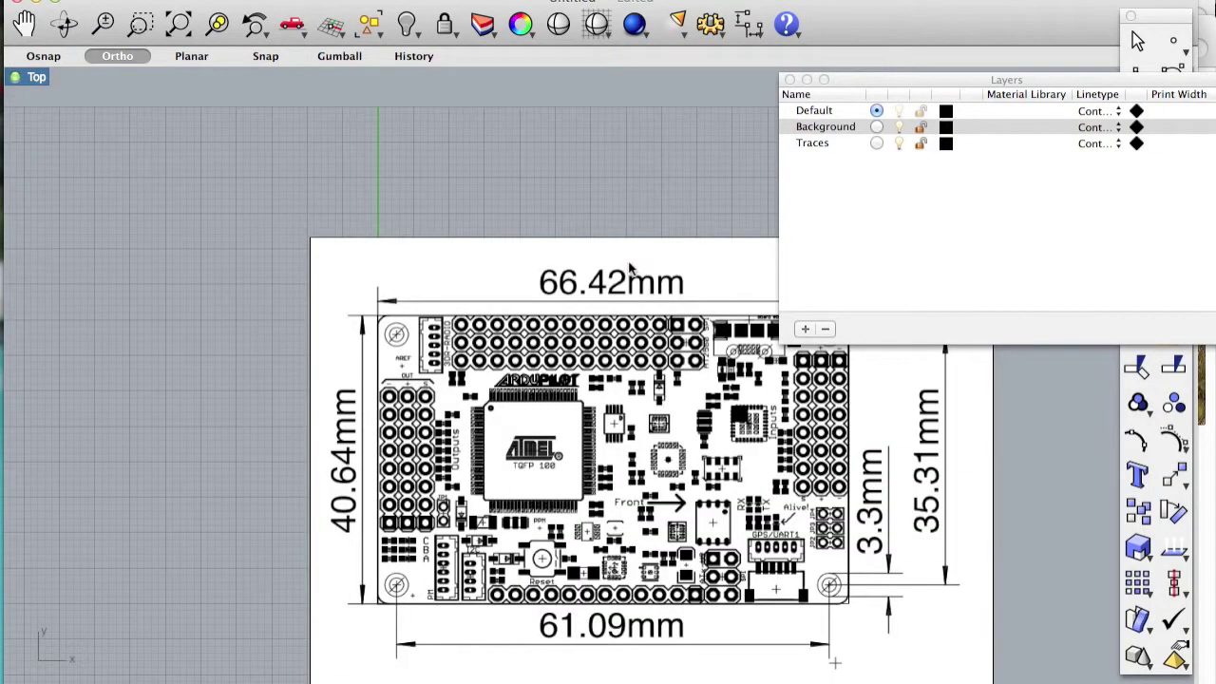
Move the board image to the Background layer, order it below Traces, and keep it visible
{"action": "left_click", "coordinate": [630, 268]}
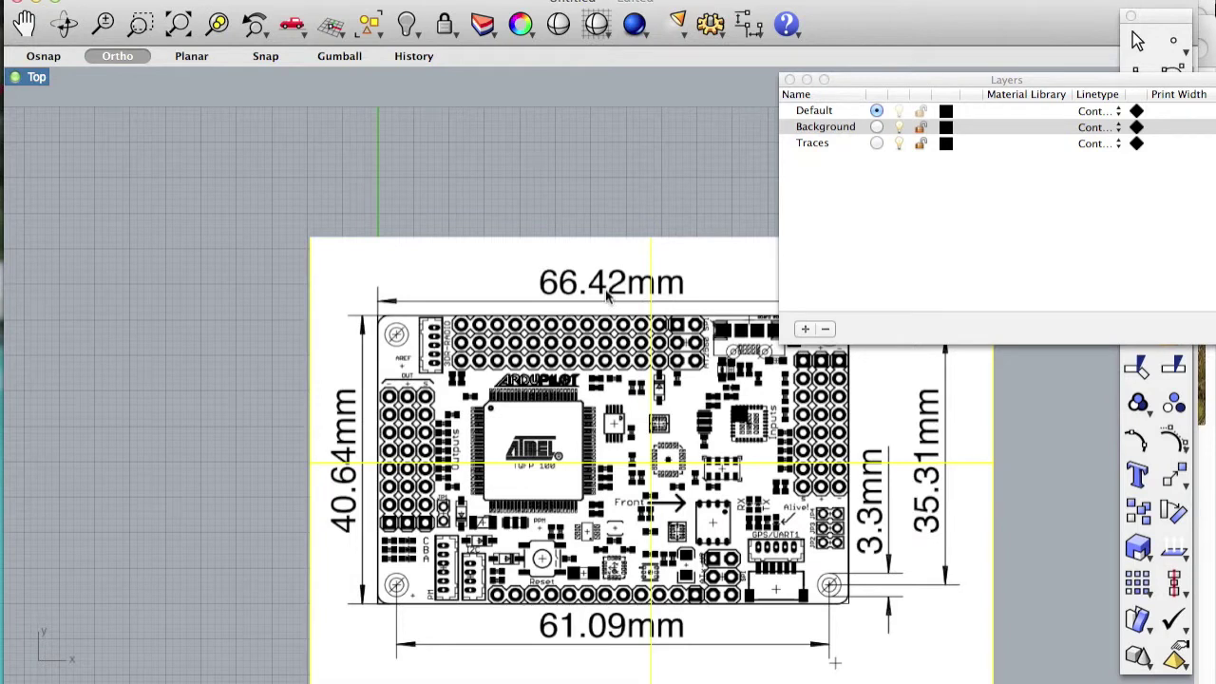
{"action": "right_click", "coordinate": [840, 128]}
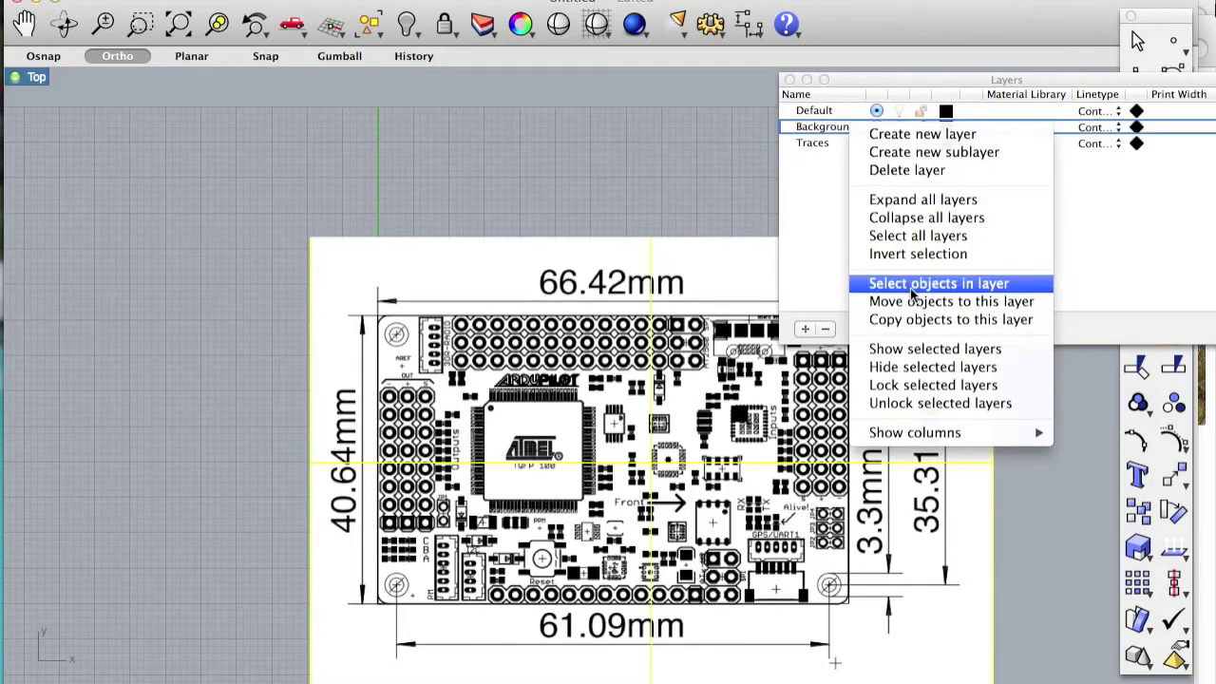
{"action": "left_click", "coordinate": [920, 302]}
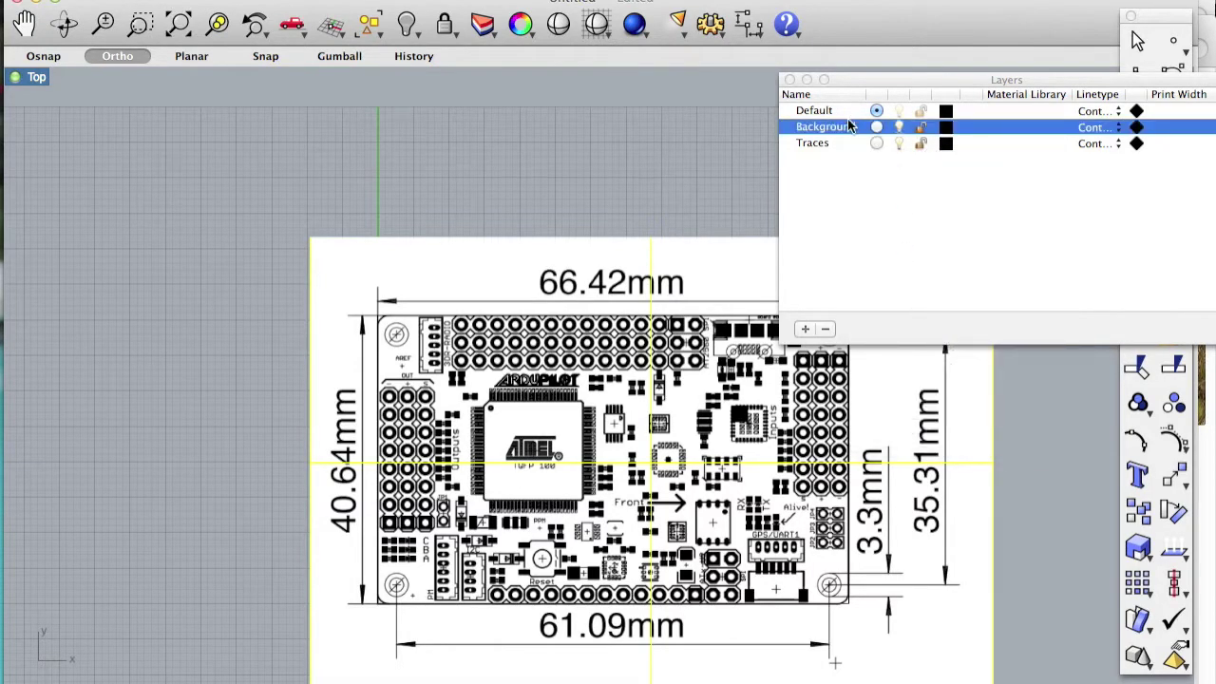
{"action": "left_click_drag", "start_coordinate": [847, 126], "coordinate": [867, 163]}
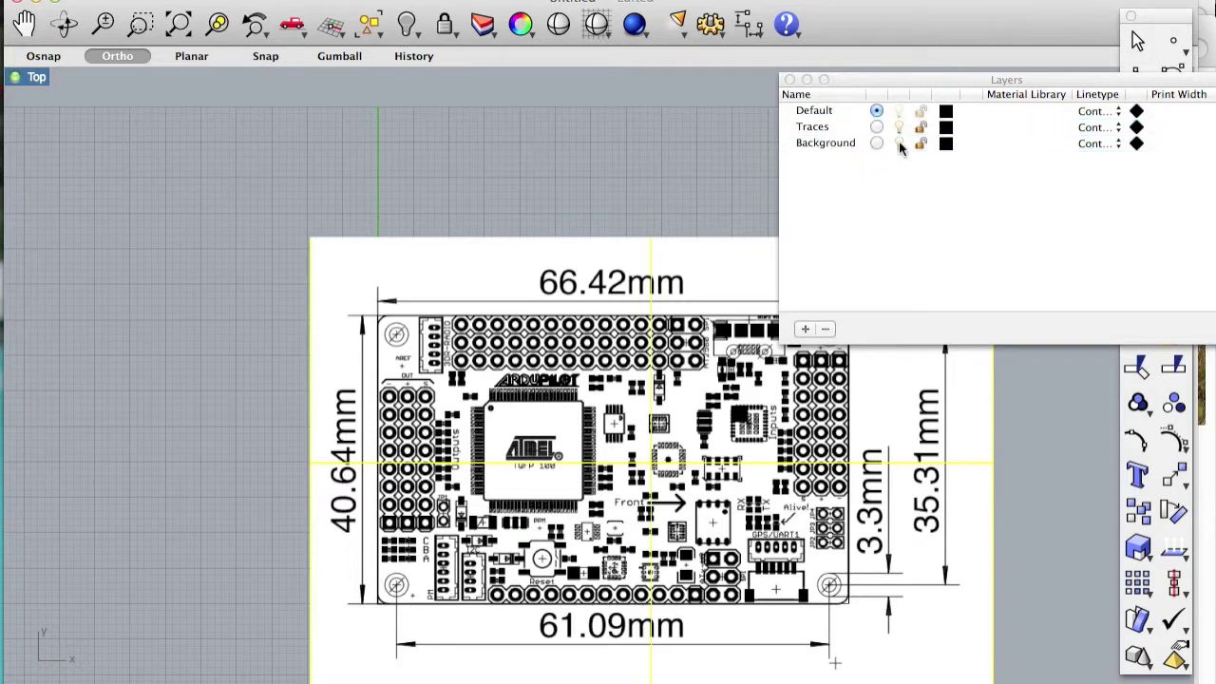
{"action": "left_click", "coordinate": [898, 143]}
{"action": "left_click", "coordinate": [899, 143]}
{"action": "left_click", "coordinate": [898, 143]}
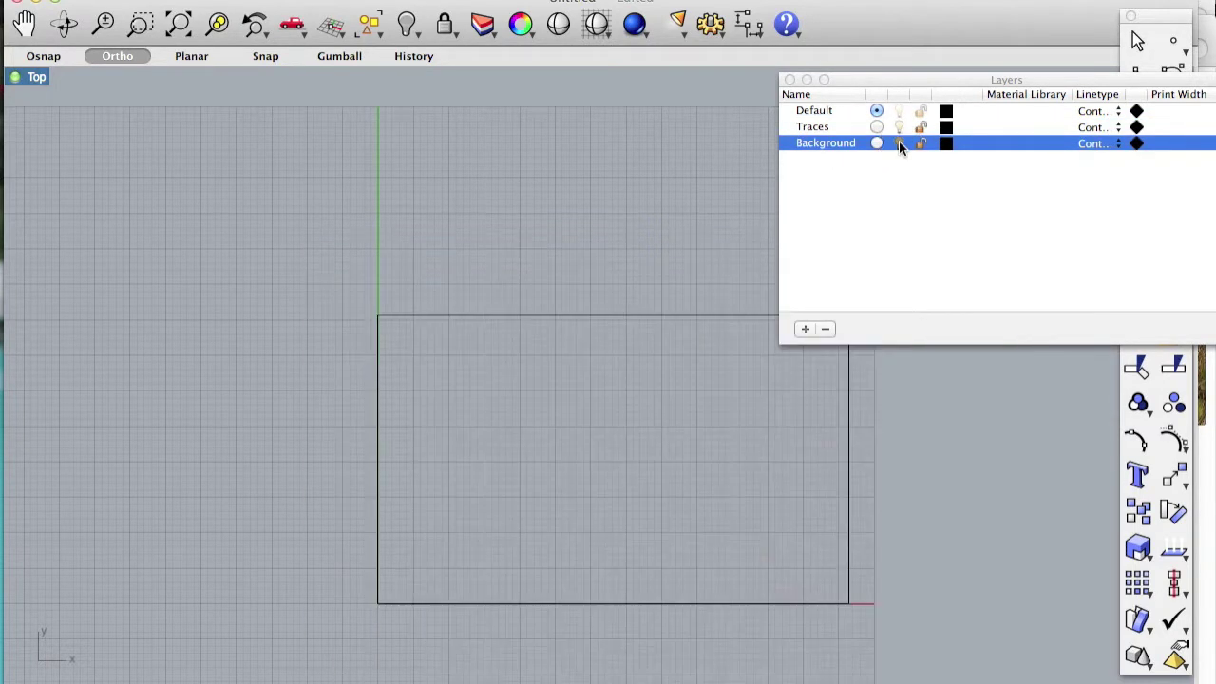
{"action": "left_click", "coordinate": [898, 143]}
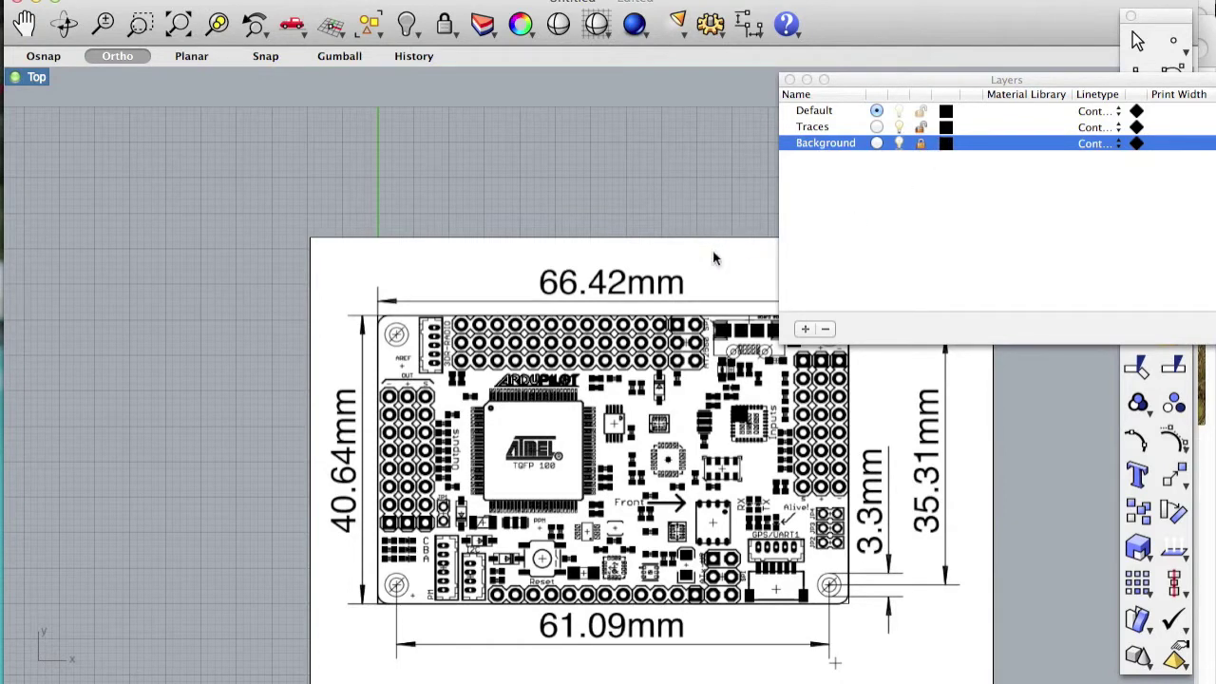
{"action": "left_click", "coordinate": [646, 321]}
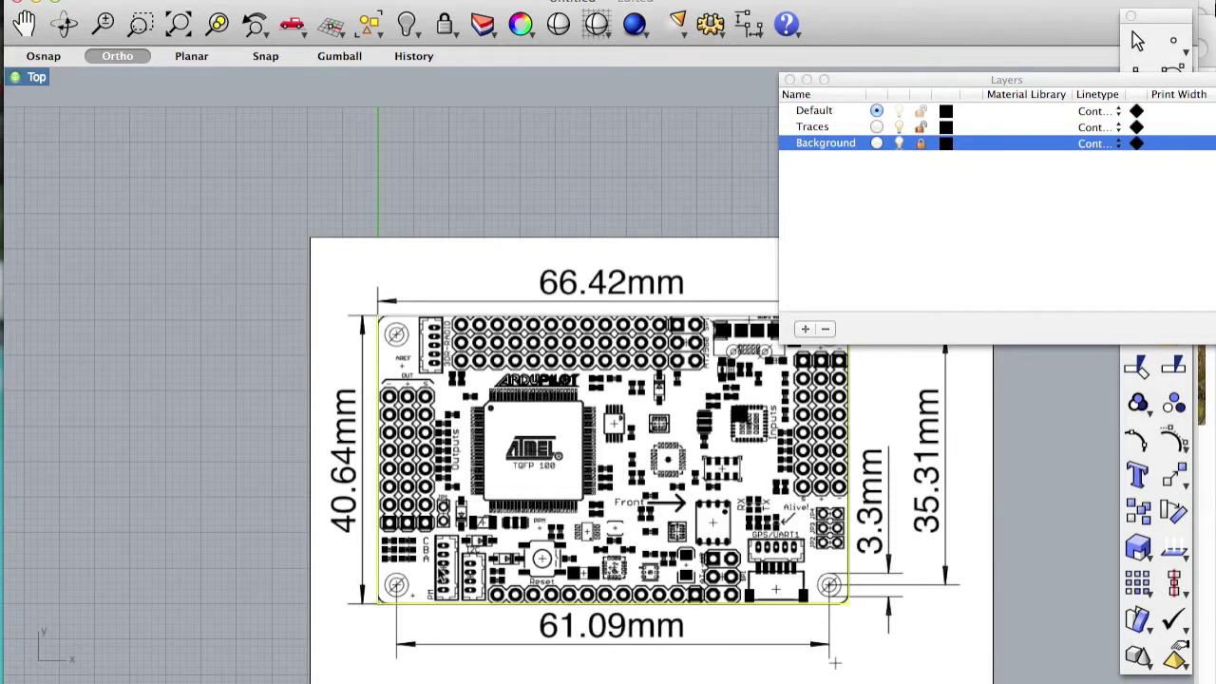
Draw a rounded-corner rectangle from the board's lower-left to top-right corner, matching its curved edges
{"action": "key", "text": "Escape"}
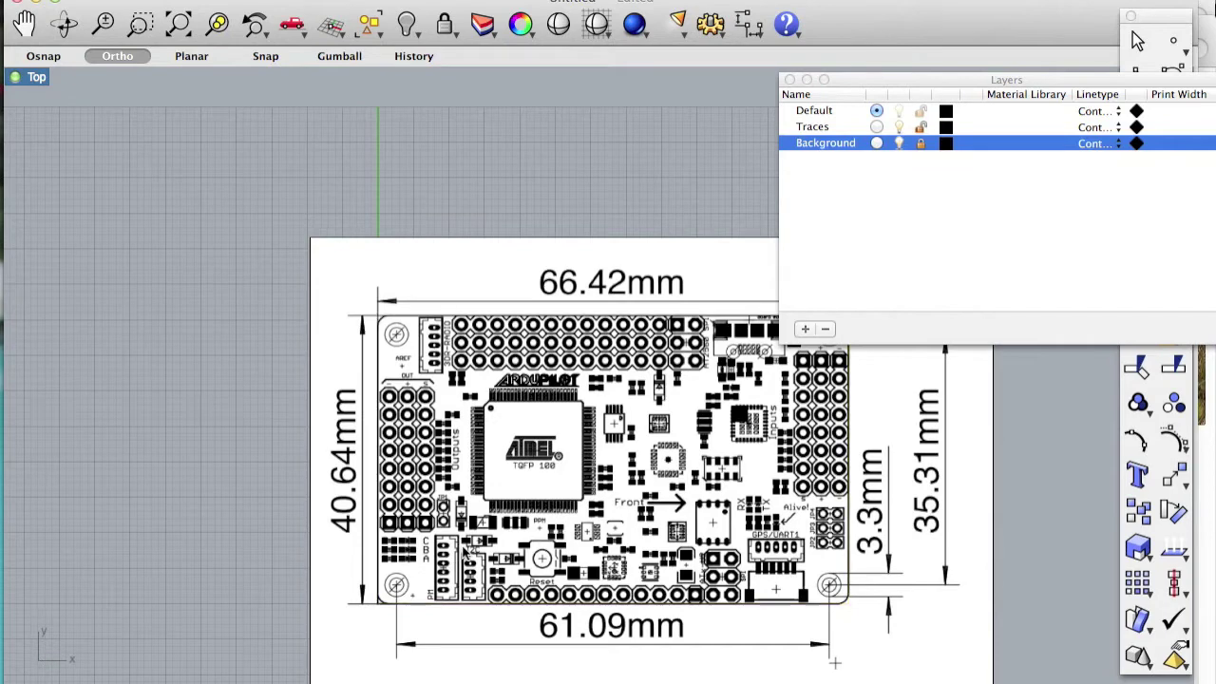
{"action": "scroll", "coordinate": [465, 562], "scroll_direction": "up", "scroll_amount": 5}
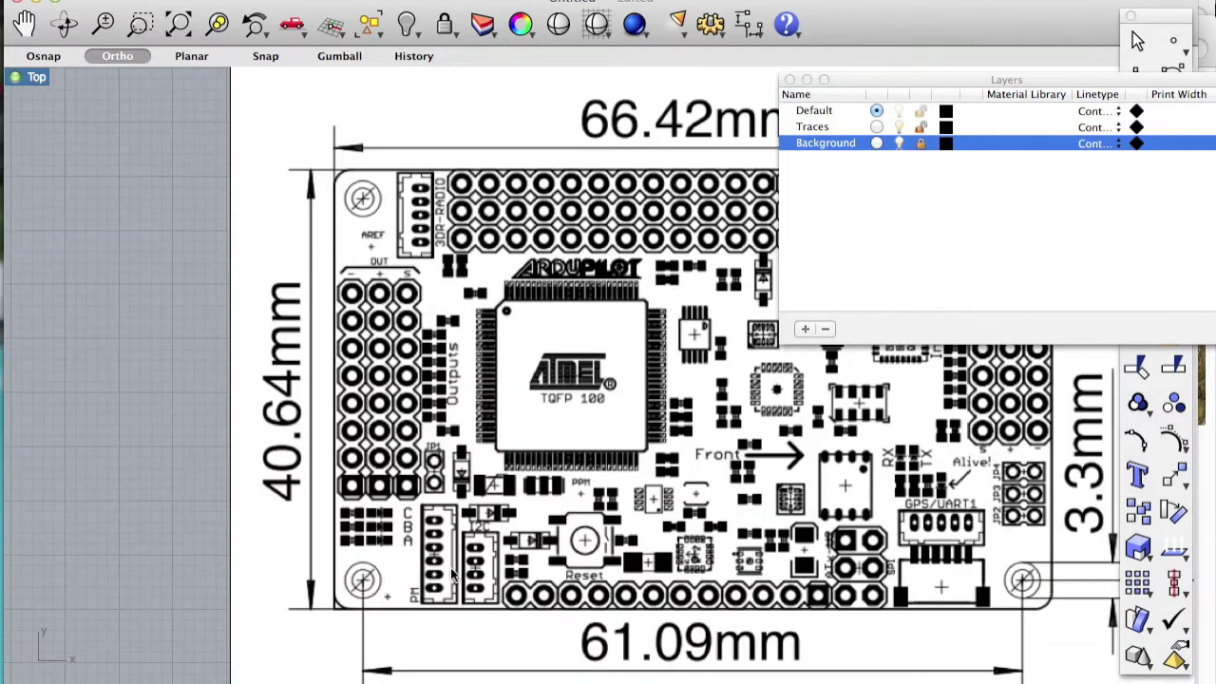
{"action": "scroll", "coordinate": [410, 562], "scroll_direction": "up", "scroll_amount": 3}
{"action": "type", "text": "Rectangle"}
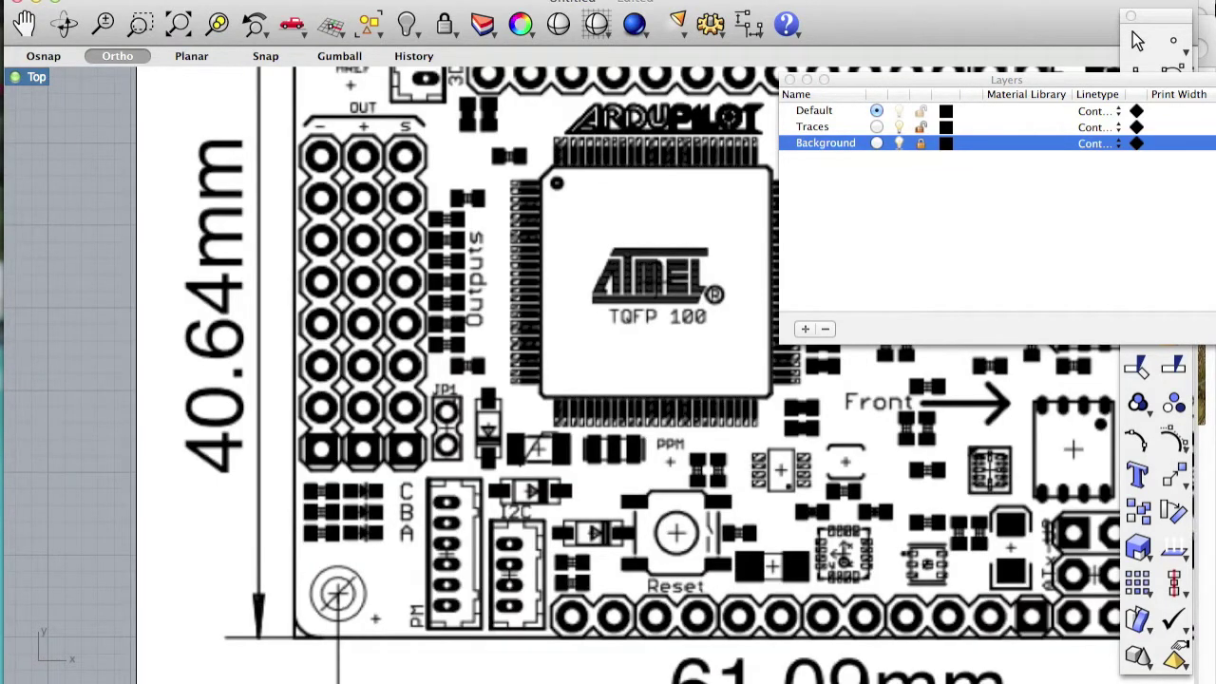
{"action": "key", "text": "Return"}
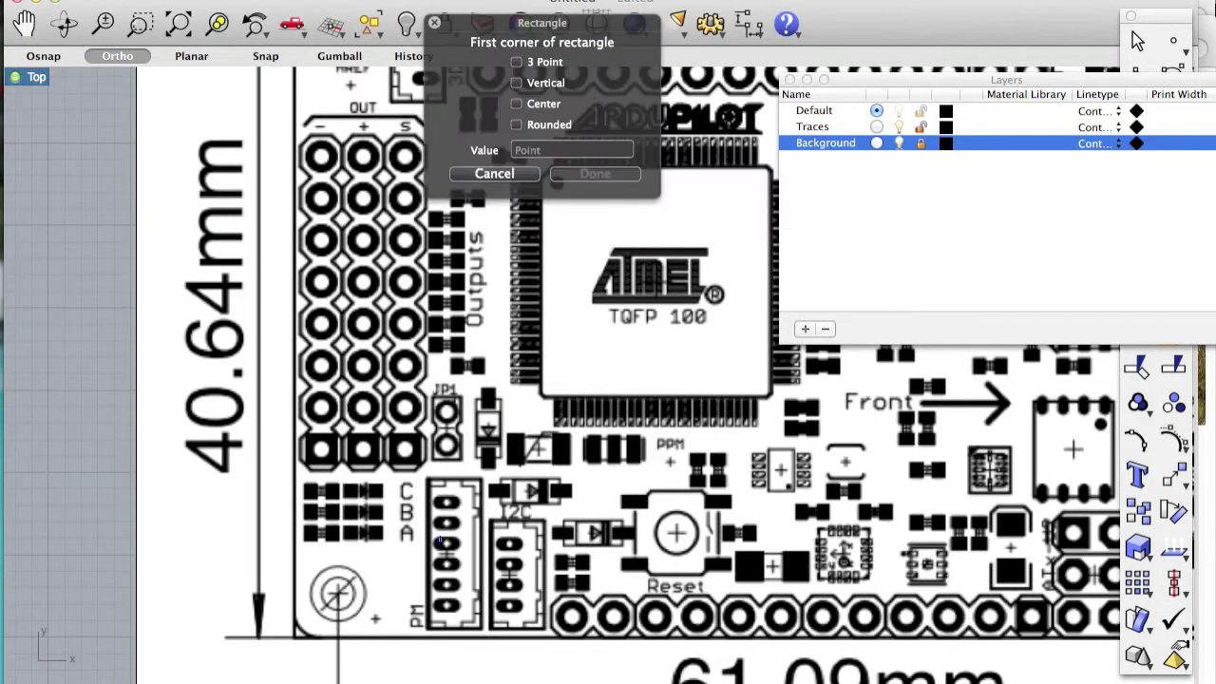
{"action": "left_click", "coordinate": [518, 125]}
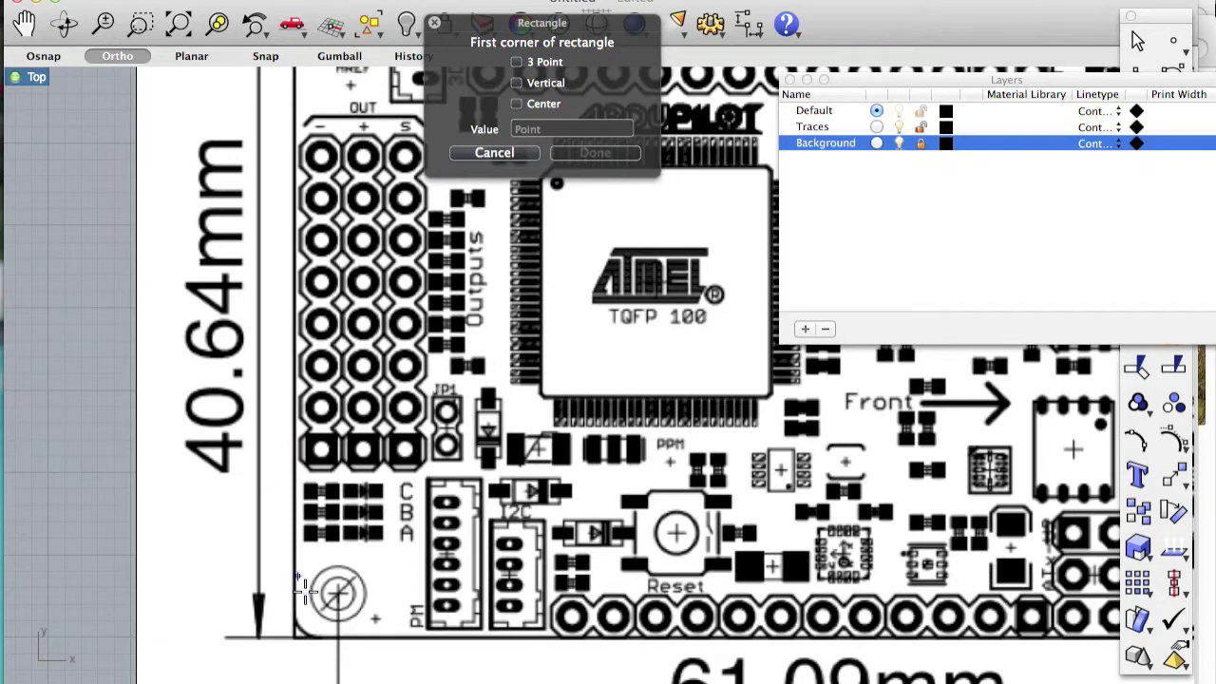
{"action": "left_click", "coordinate": [294, 637]}
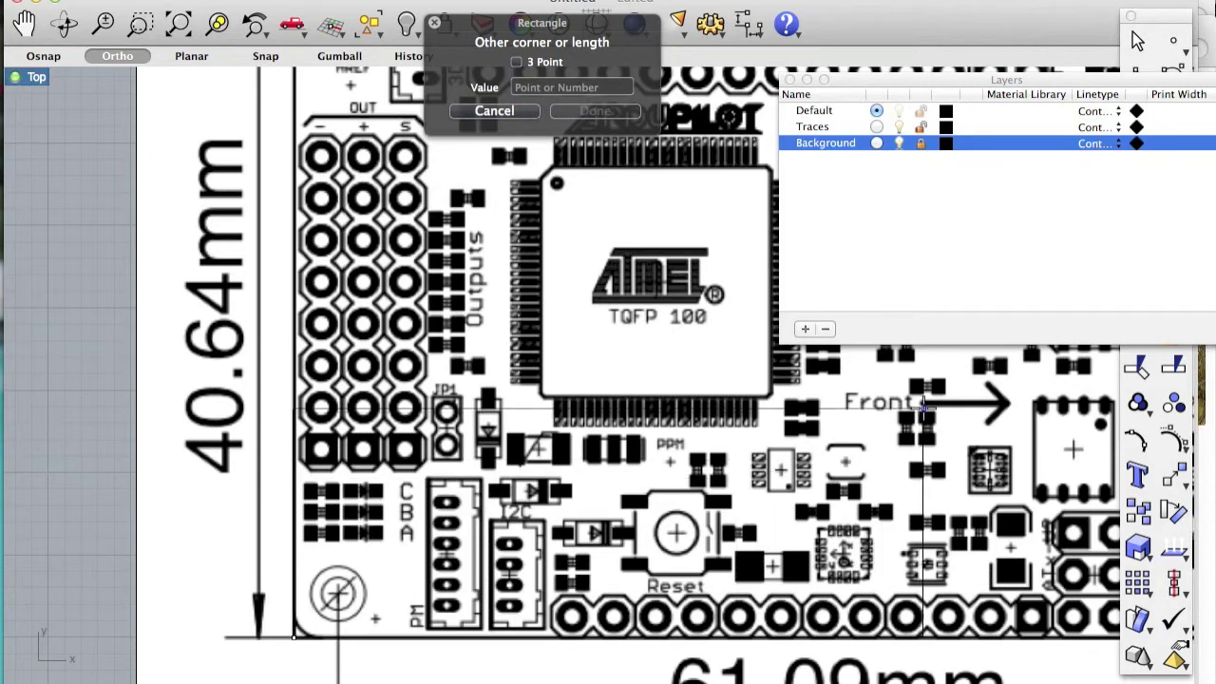
{"action": "scroll", "coordinate": [922, 408], "scroll_direction": "up", "scroll_amount": 10}
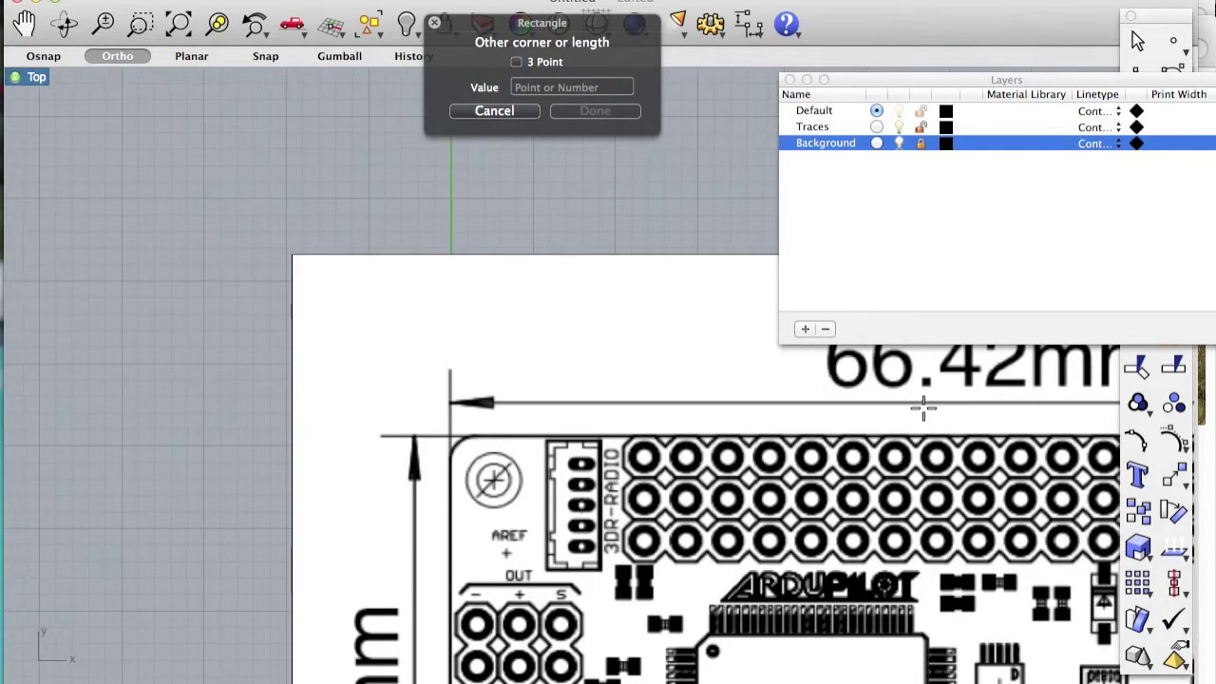
{"action": "scroll", "coordinate": [922, 408], "scroll_direction": "right", "scroll_amount": 10}
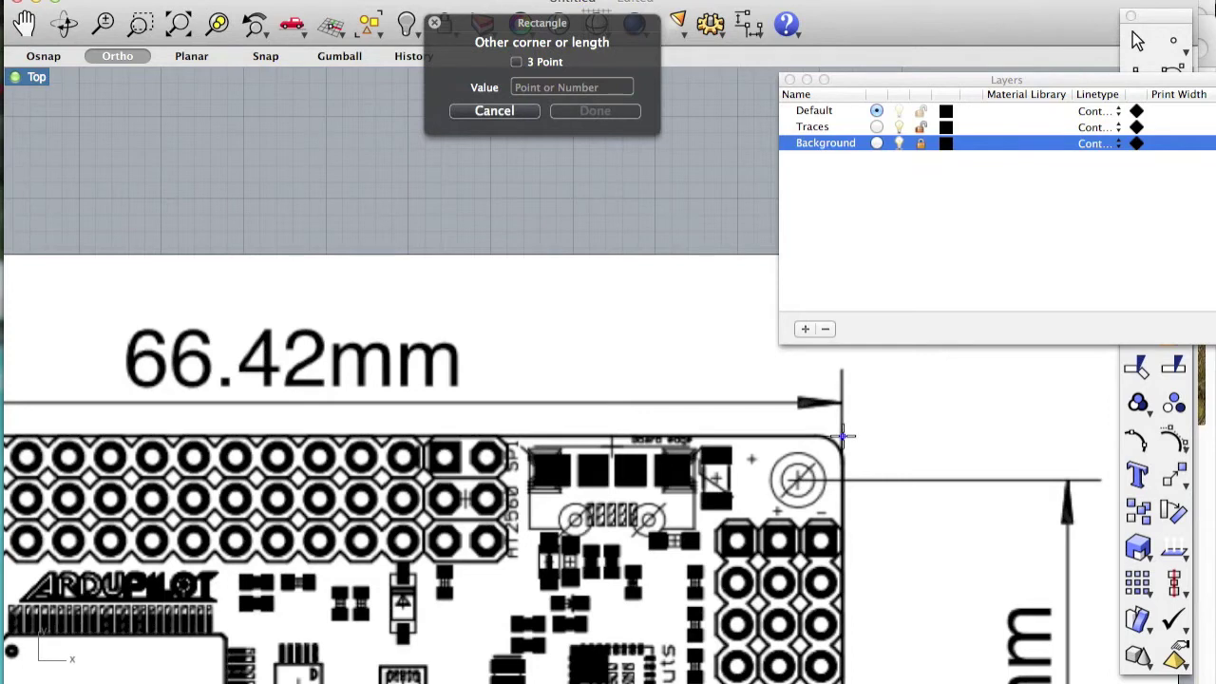
{"action": "scroll", "coordinate": [841, 437], "scroll_direction": "up", "scroll_amount": 5}
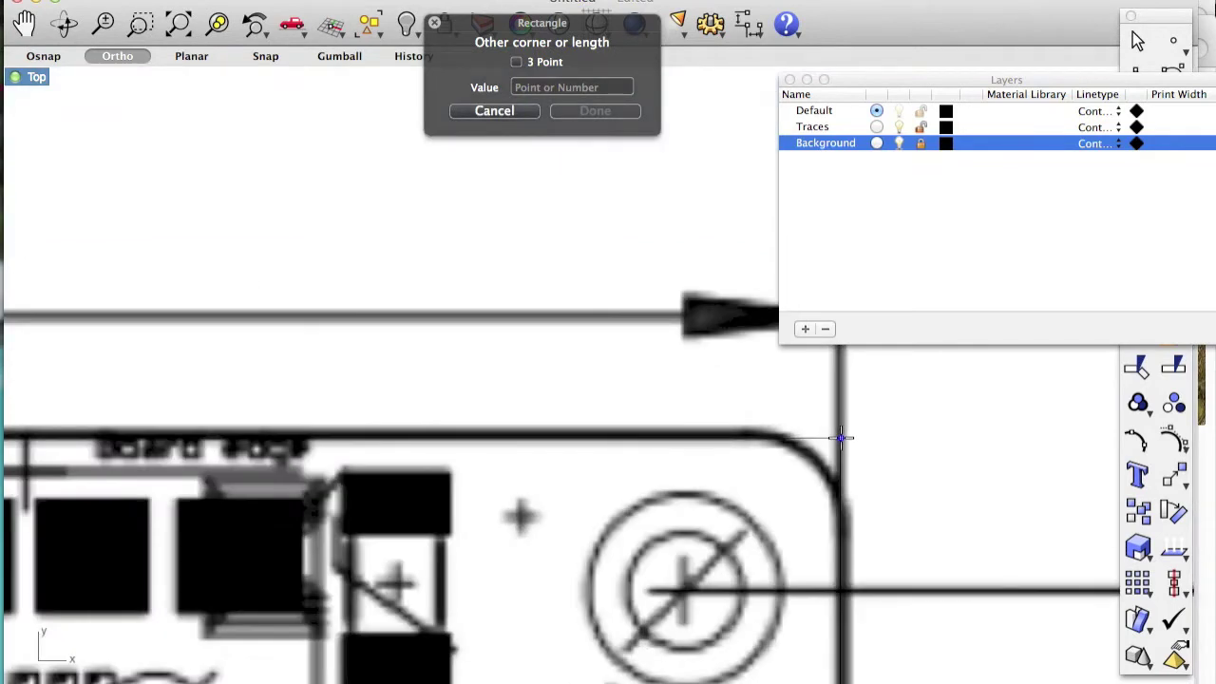
{"action": "left_click", "coordinate": [840, 437]}
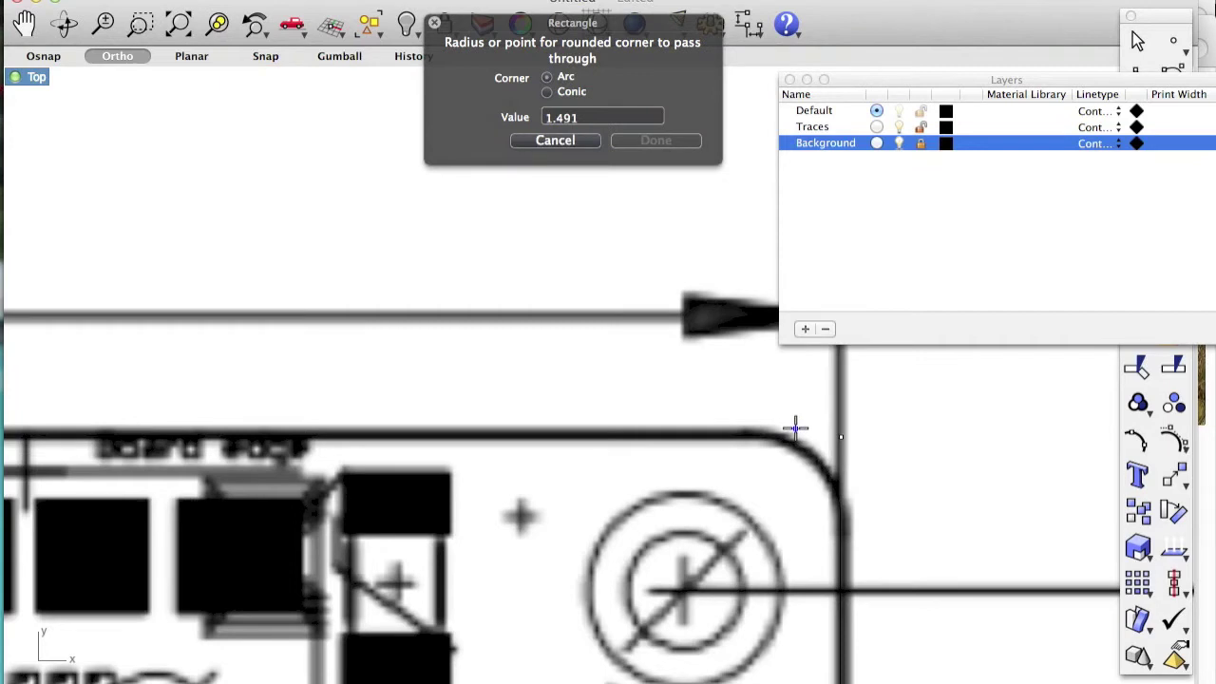
{"action": "left_click", "coordinate": [795, 430]}
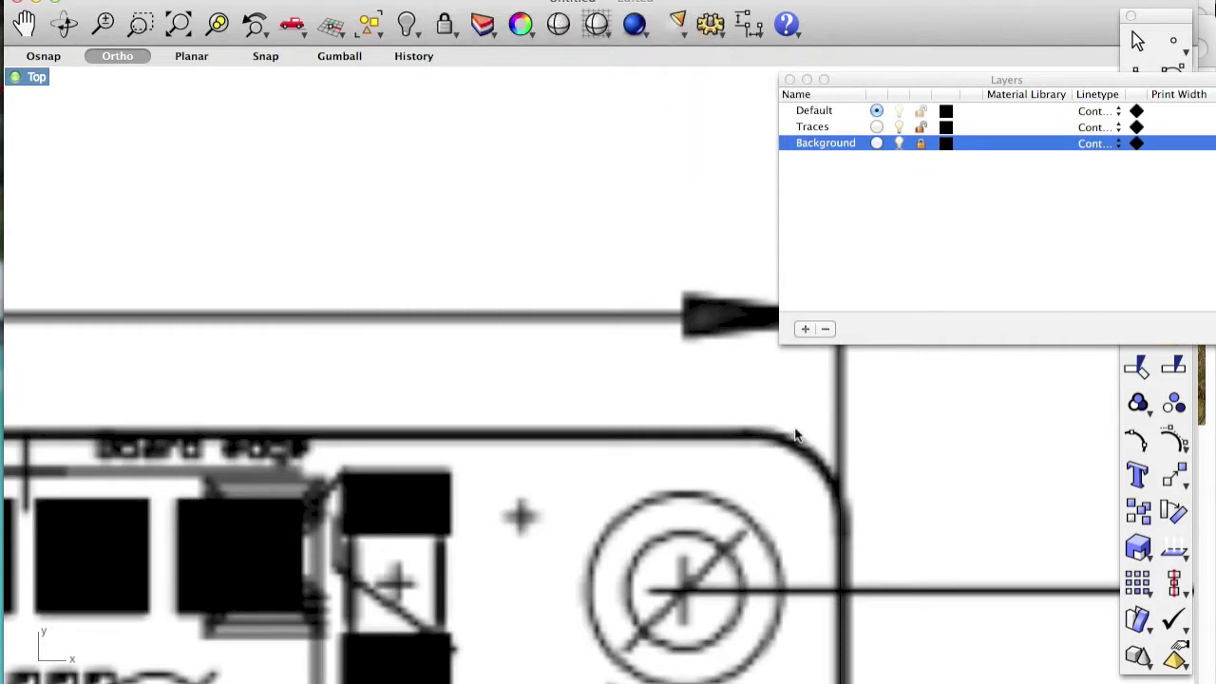
Select the rounded outline and bring up the Traces layer's options
{"action": "left_click", "coordinate": [668, 437]}
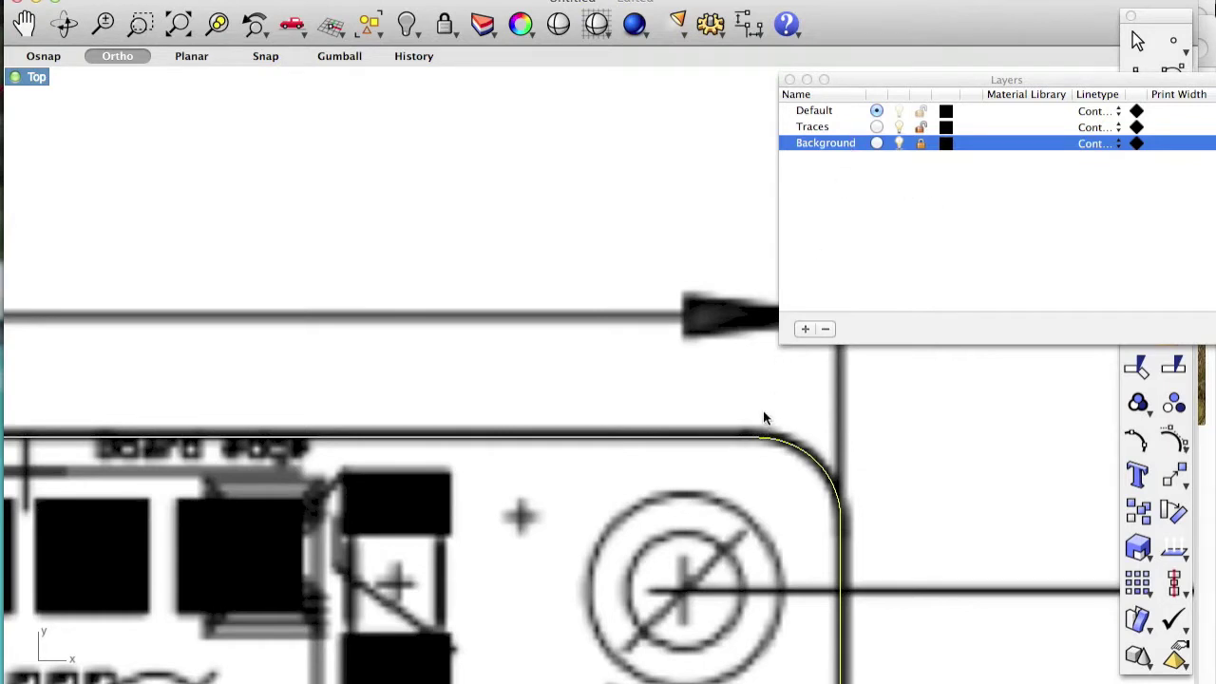
{"action": "left_click", "coordinate": [833, 127]}
{"action": "right_click", "coordinate": [833, 128]}
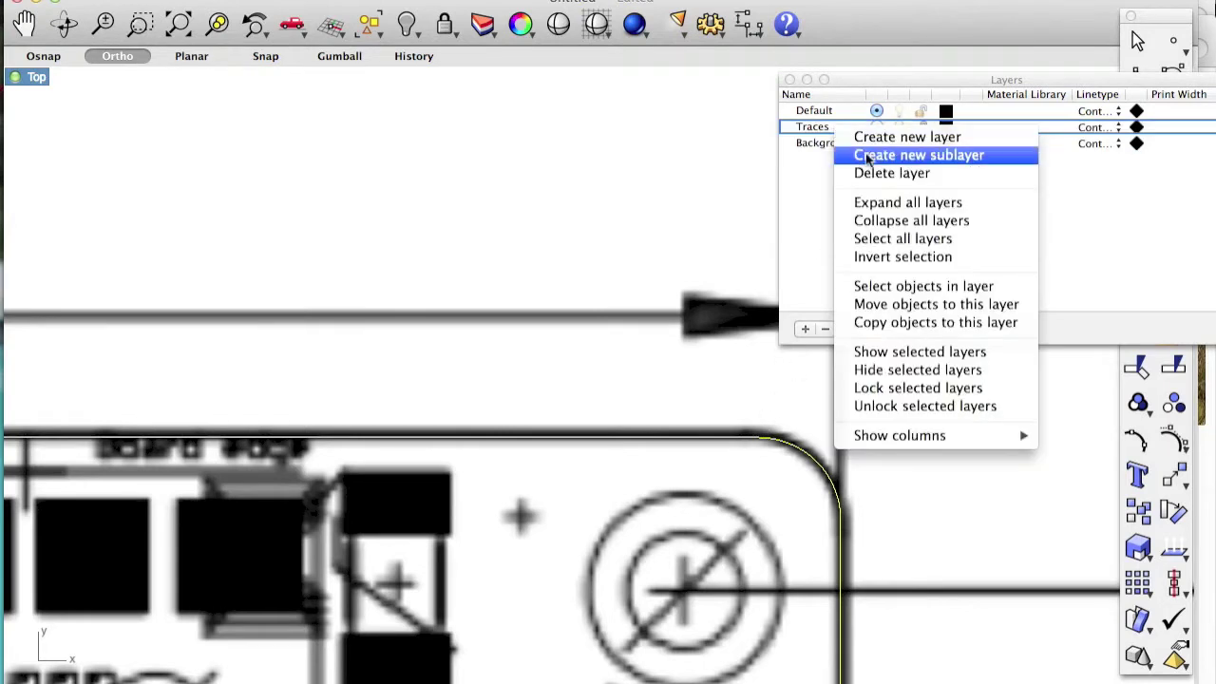
Move the selected rounded outline onto the Traces layer and make Traces the current layer
{"action": "left_click", "coordinate": [905, 304]}
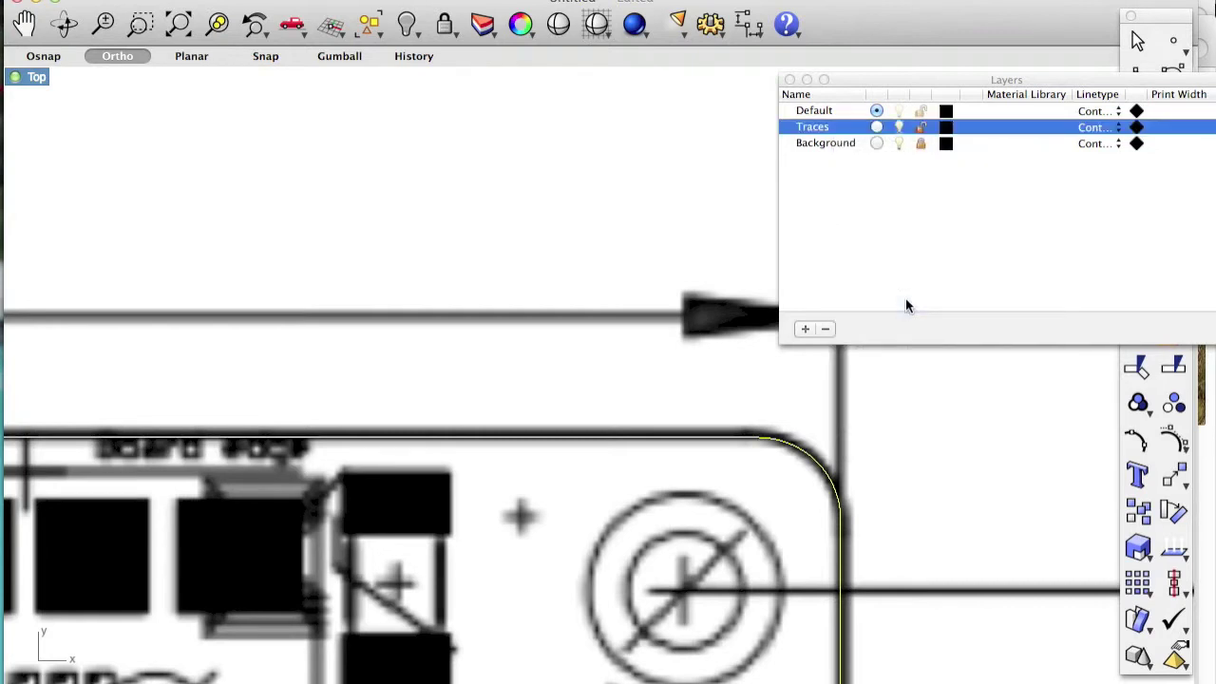
{"action": "left_click", "coordinate": [877, 127]}
{"action": "key", "text": "Escape"}
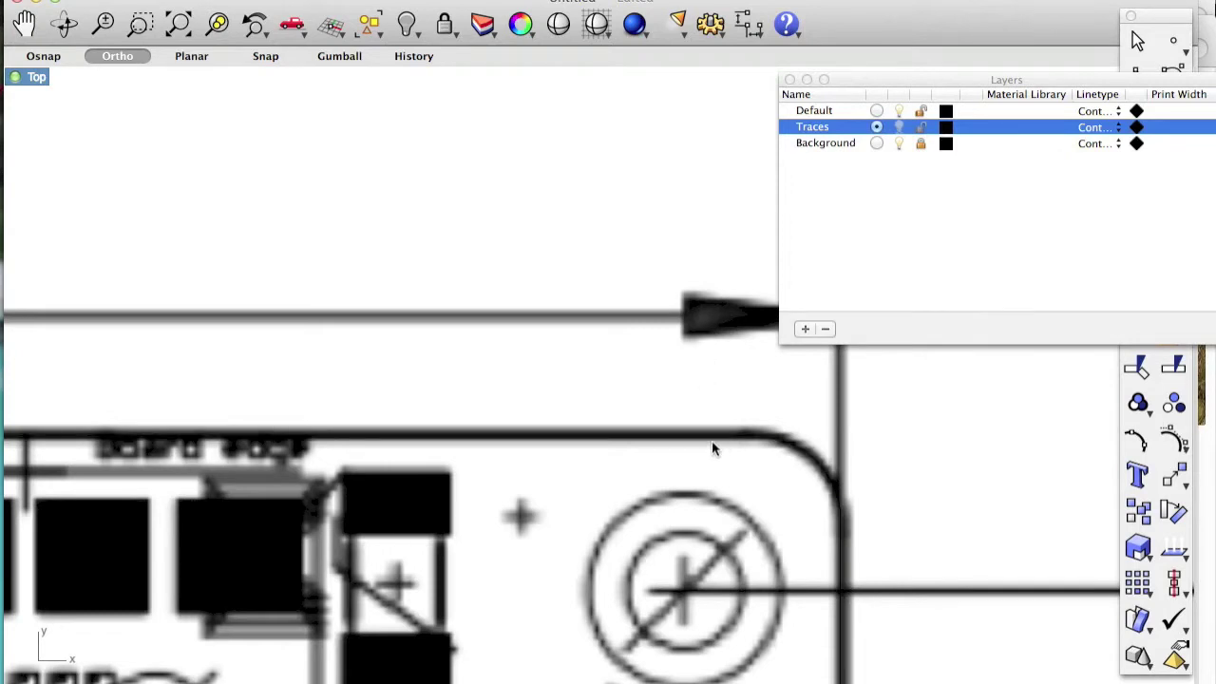
Set the Traces layer colour to green in its layer properties
{"action": "double_click", "coordinate": [945, 128]}
{"action": "left_click", "coordinate": [625, 249]}
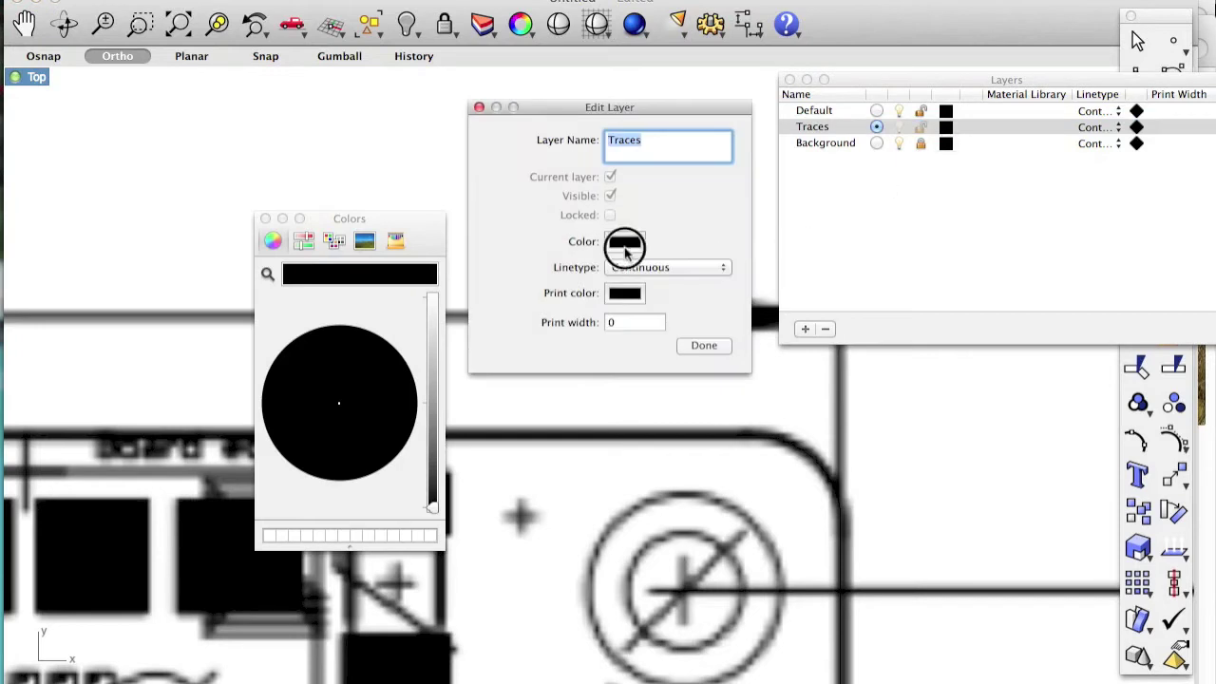
{"action": "left_click_drag", "start_coordinate": [429, 378], "coordinate": [421, 338]}
{"action": "left_click", "coordinate": [313, 353]}
{"action": "mouse_move", "coordinate": [312, 352]}
{"action": "left_mouse_down"}
{"action": "mouse_move", "coordinate": [296, 348]}
{"action": "mouse_move", "coordinate": [293, 447]}
{"action": "mouse_move", "coordinate": [283, 425]}
{"action": "mouse_move", "coordinate": [306, 400]}
{"action": "mouse_move", "coordinate": [295, 371]}
{"action": "left_mouse_up"}
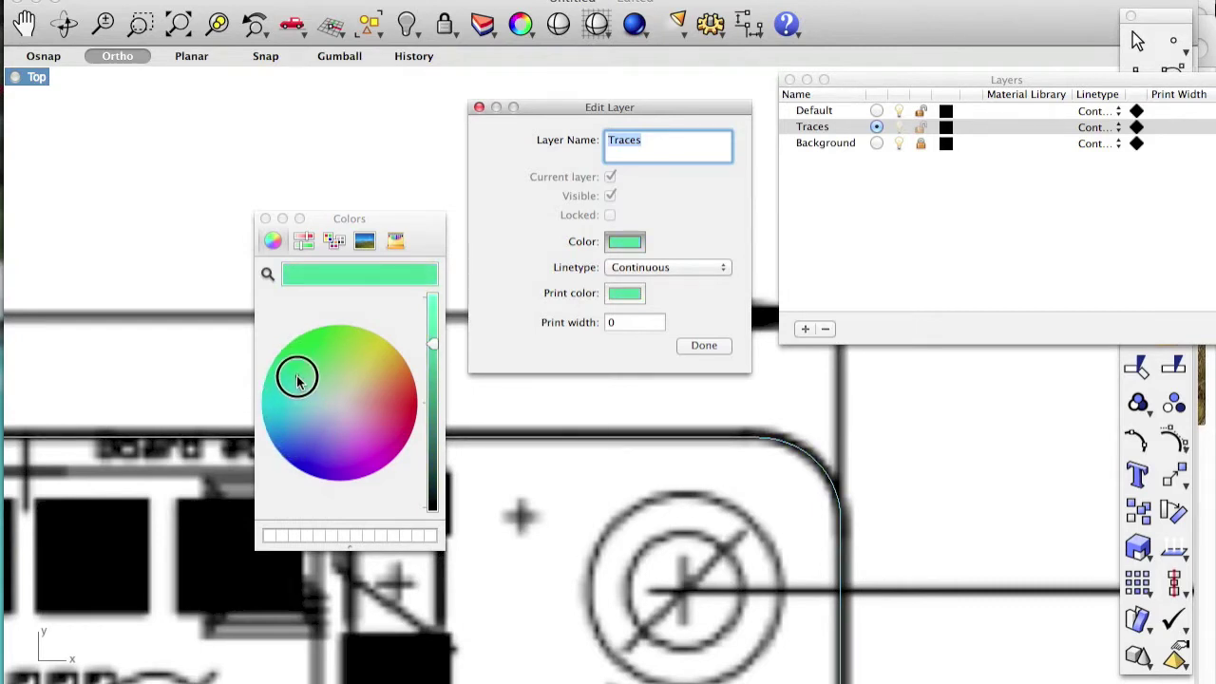
{"action": "left_click", "coordinate": [265, 219]}
{"action": "left_click", "coordinate": [478, 107]}
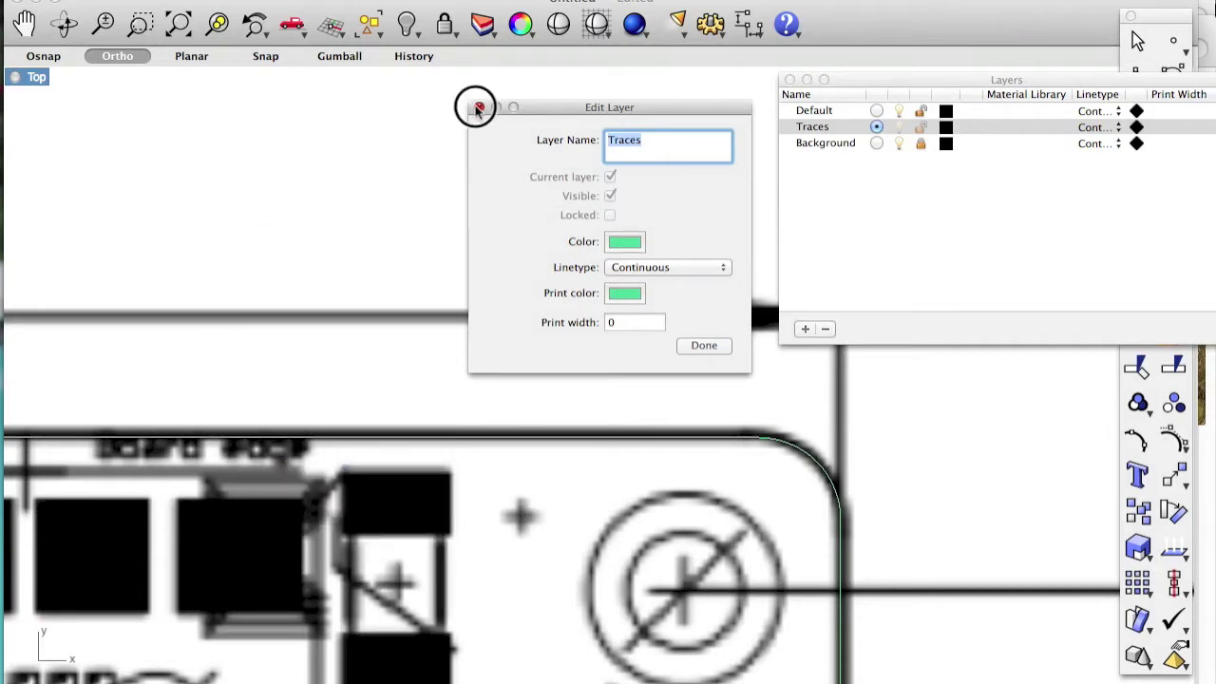
{"action": "scroll", "coordinate": [502, 466], "scroll_direction": "down", "scroll_amount": 5}
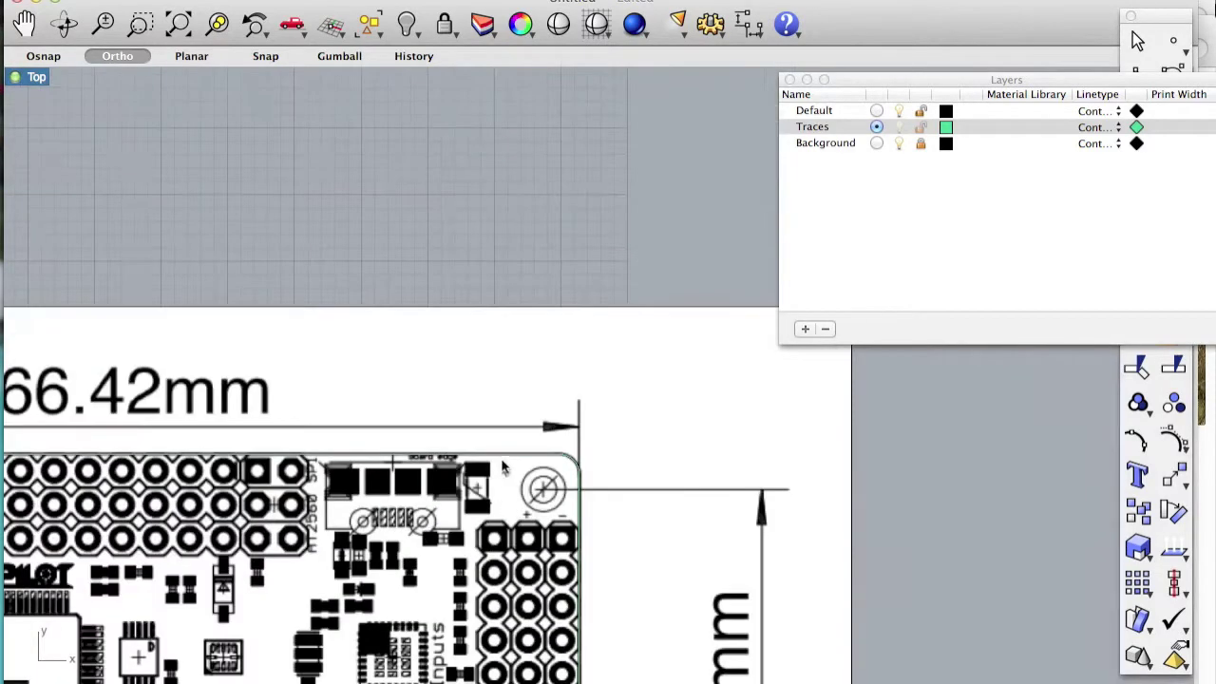
Zoom out and pan to show the board with its 66.42, 40.64 and 61.09mm dimensions, then enable object snapping
{"action": "scroll", "coordinate": [415, 548], "scroll_direction": "down", "scroll_amount": 10}
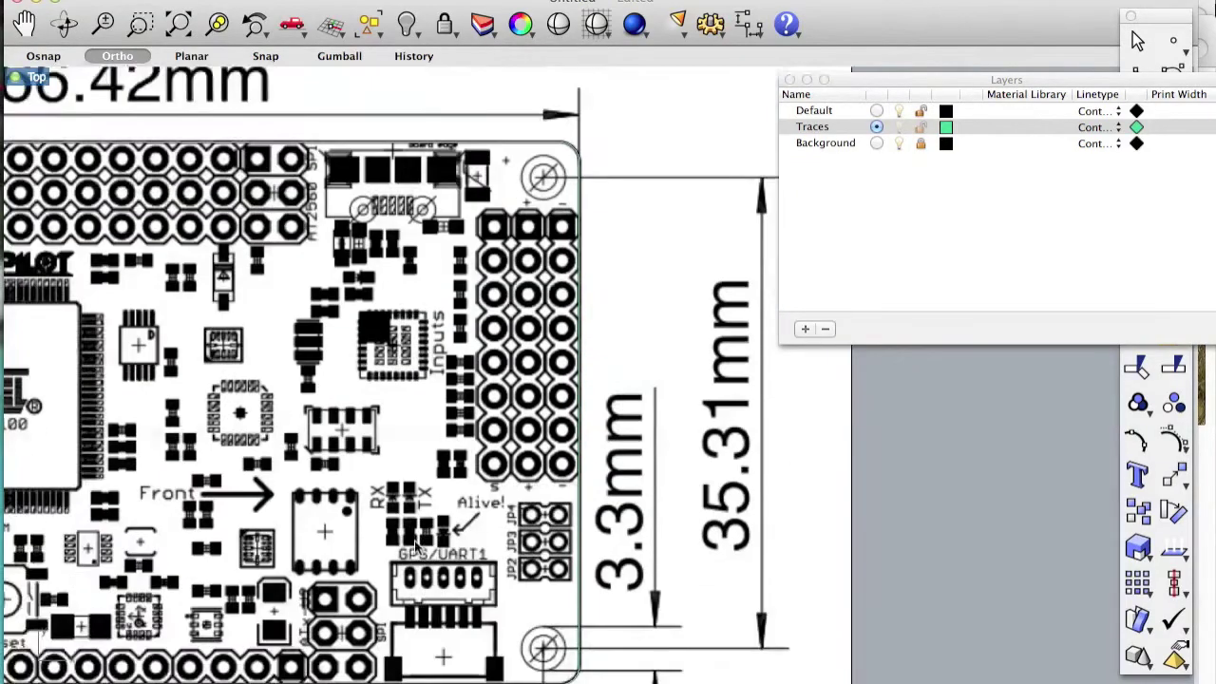
{"action": "scroll", "coordinate": [415, 548], "scroll_direction": "left", "scroll_amount": 12}
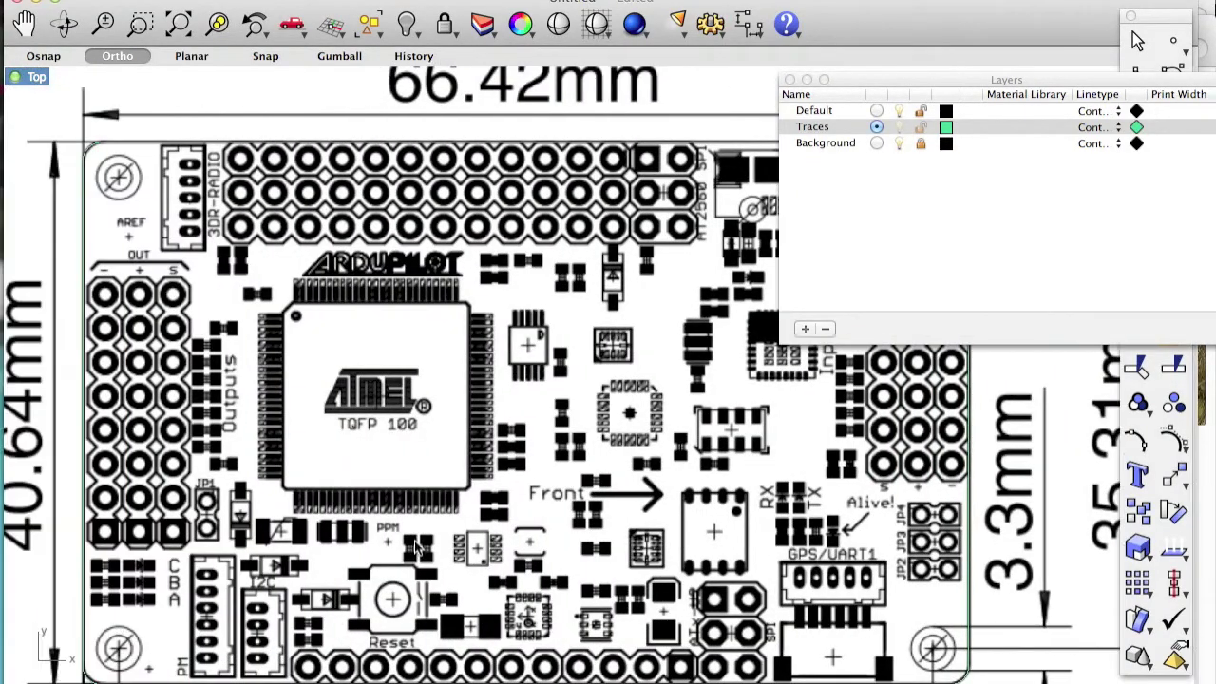
{"action": "scroll", "coordinate": [414, 544], "scroll_direction": "down", "scroll_amount": 3}
{"action": "scroll", "coordinate": [414, 543], "scroll_direction": "down", "scroll_amount": 5}
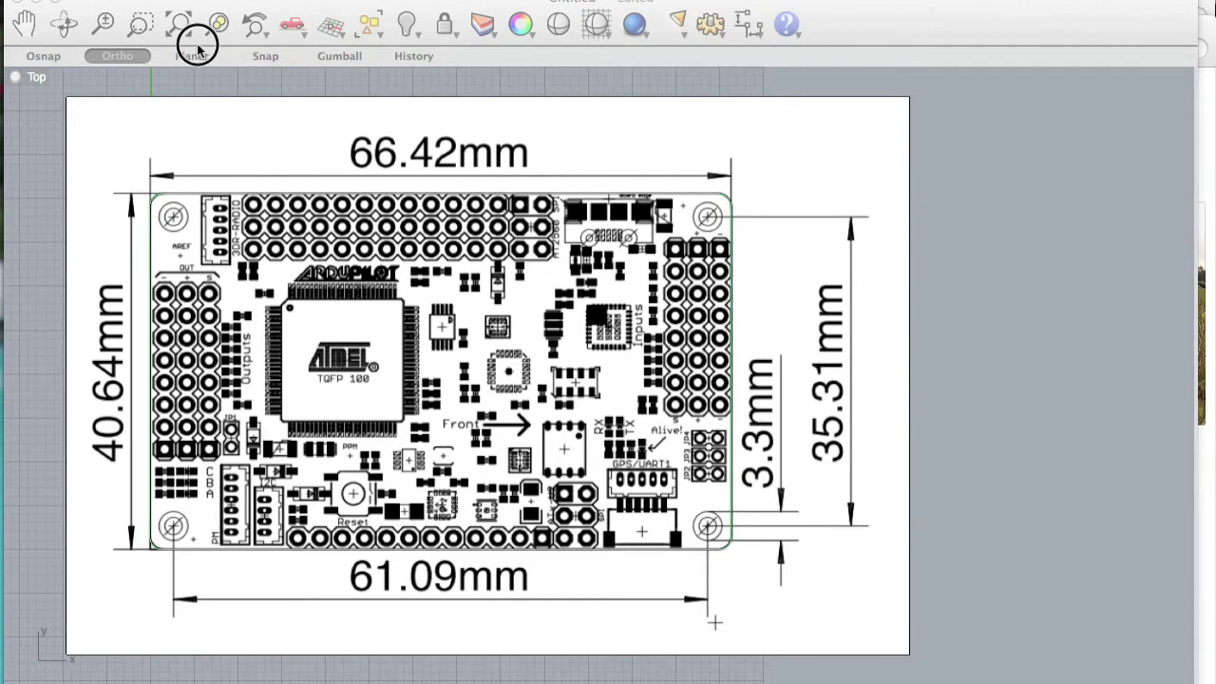
{"action": "left_click", "coordinate": [43, 57]}
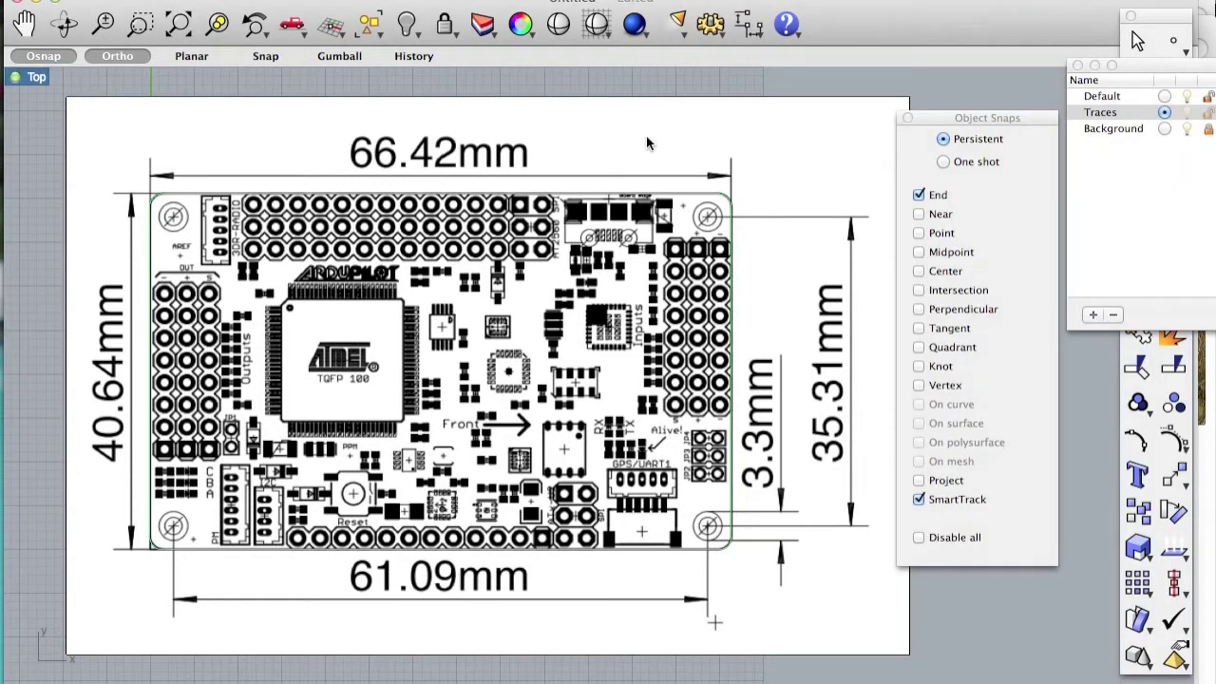
Set Osnap to Midpoint only and Scale the green outline about the board centre using two reference points
{"action": "left_click", "coordinate": [919, 252]}
{"action": "left_click", "coordinate": [918, 194]}
{"action": "type", "text": "Scale"}
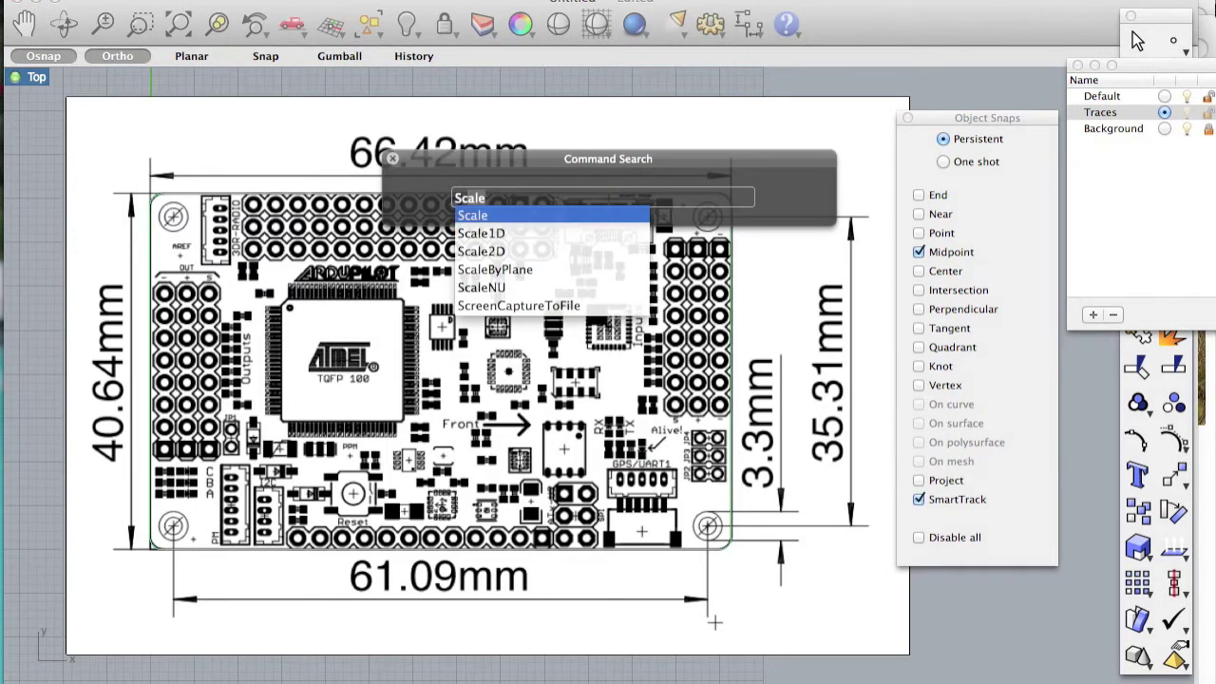
{"action": "key", "text": "Return"}
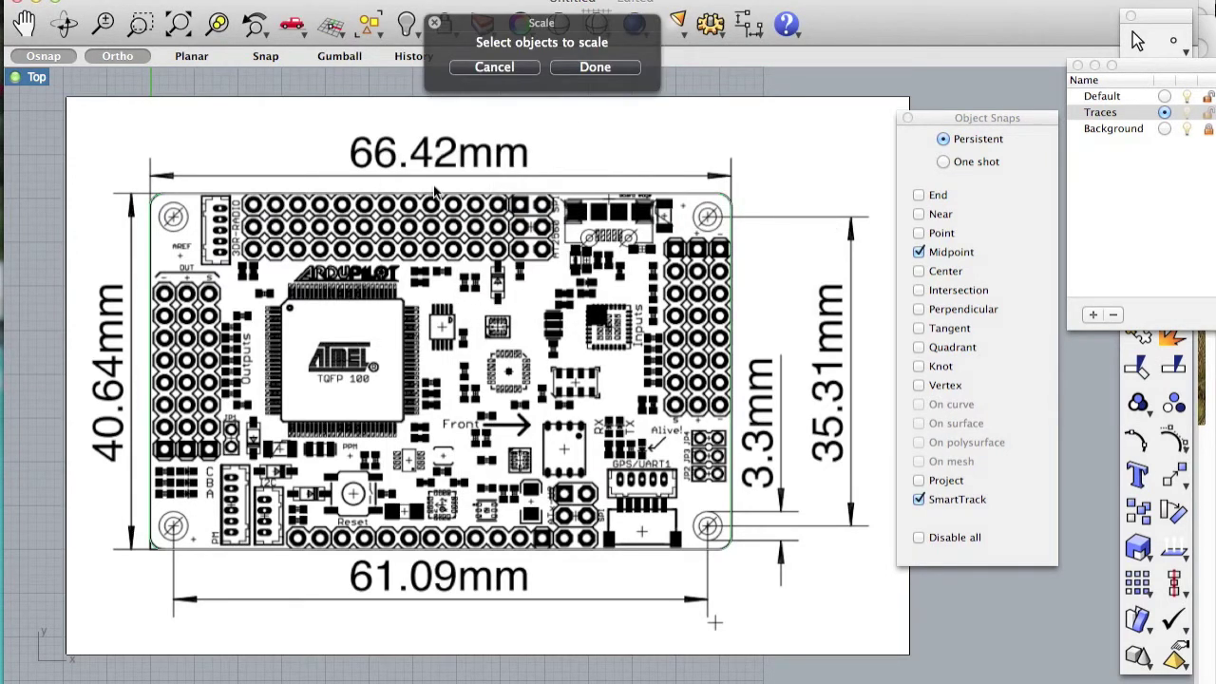
{"action": "left_click", "coordinate": [447, 196]}
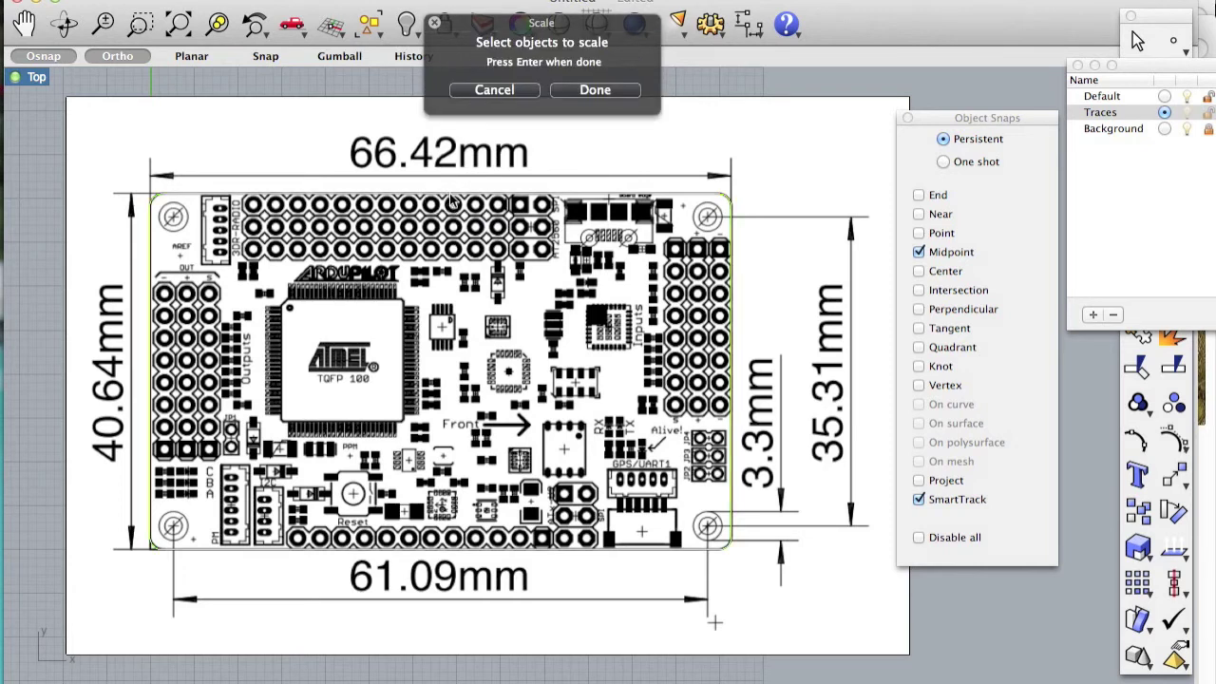
{"action": "key", "text": "Return"}
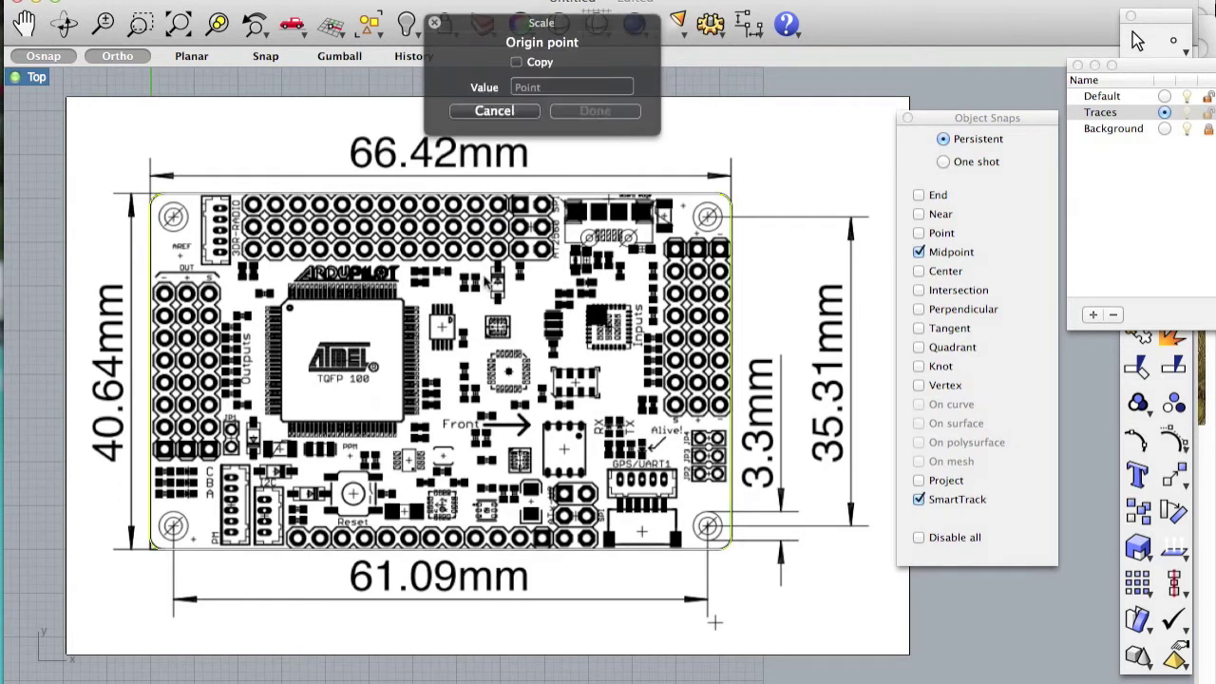
{"action": "left_click", "coordinate": [440, 371]}
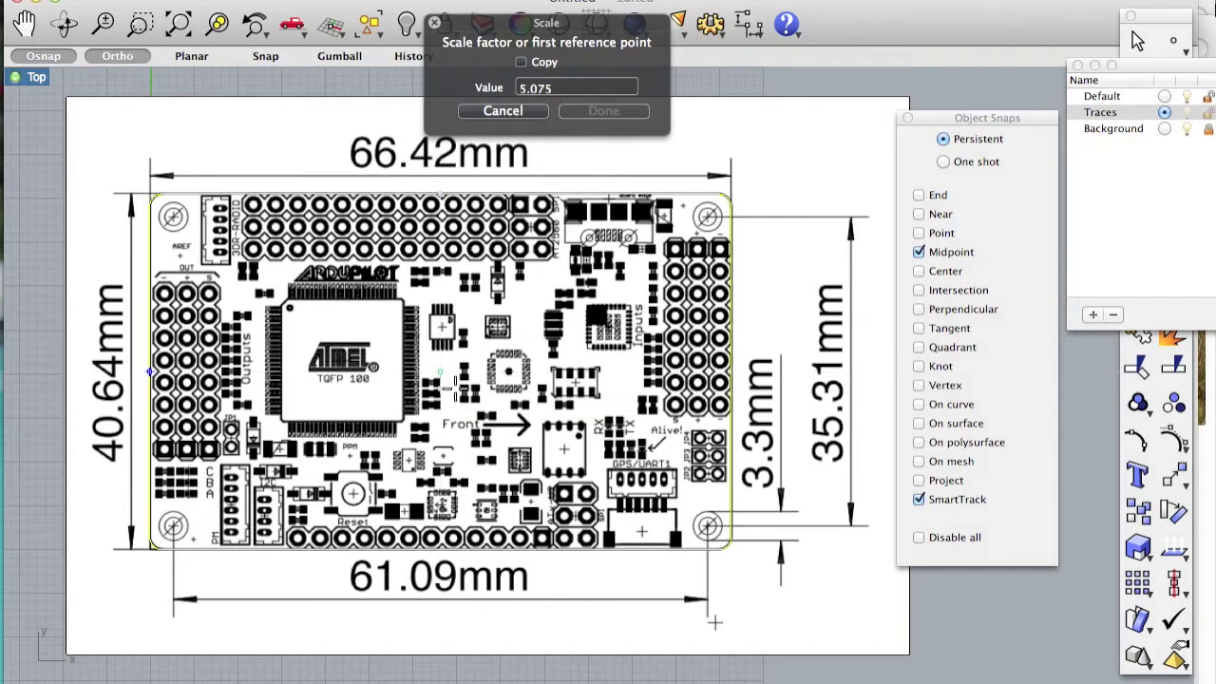
{"action": "left_click", "coordinate": [442, 384]}
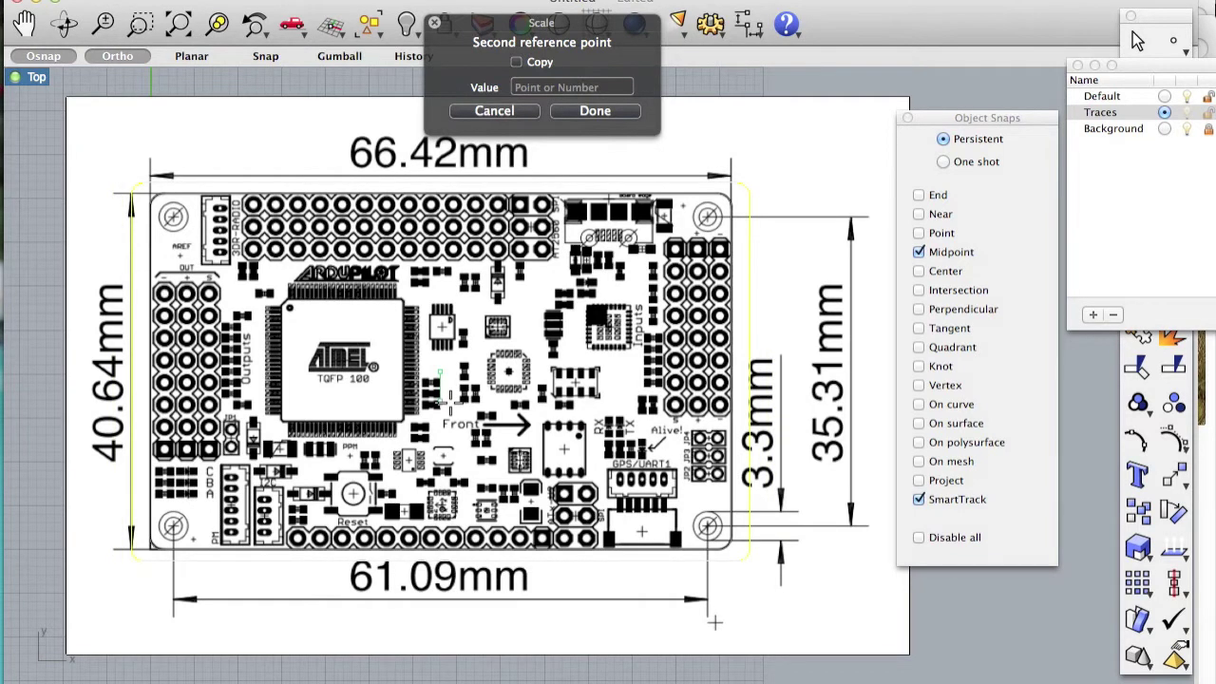
{"action": "left_click", "coordinate": [450, 397]}
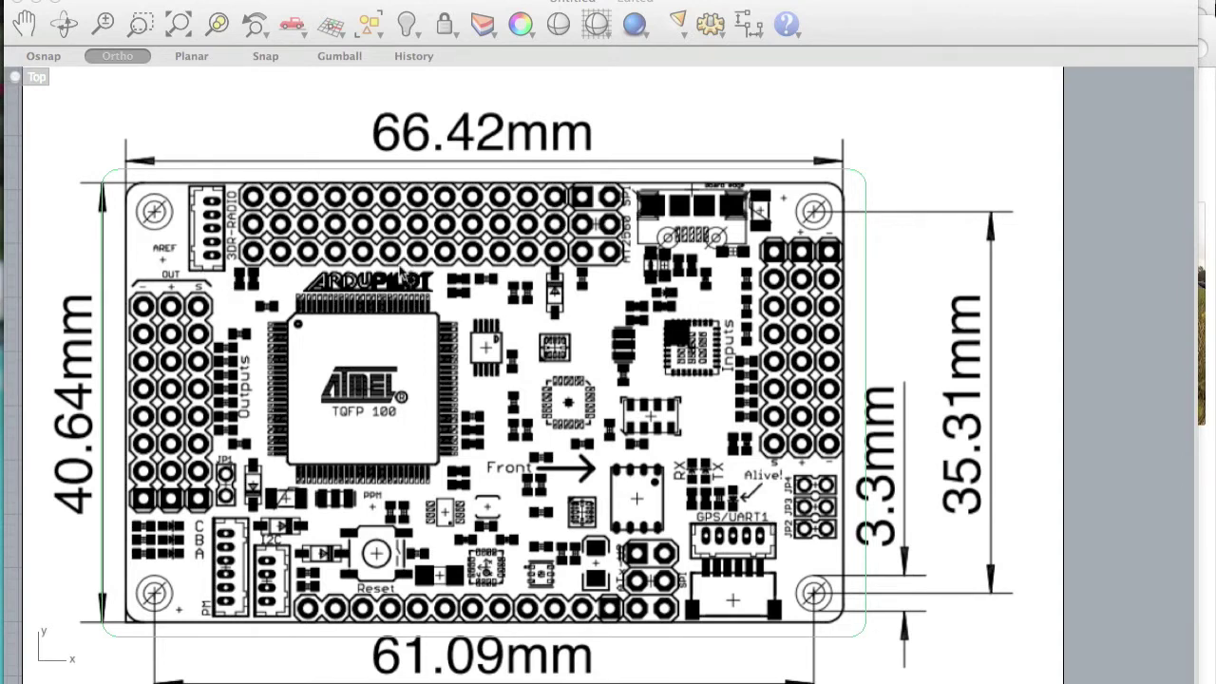
{"action": "left_click", "coordinate": [216, 290]}
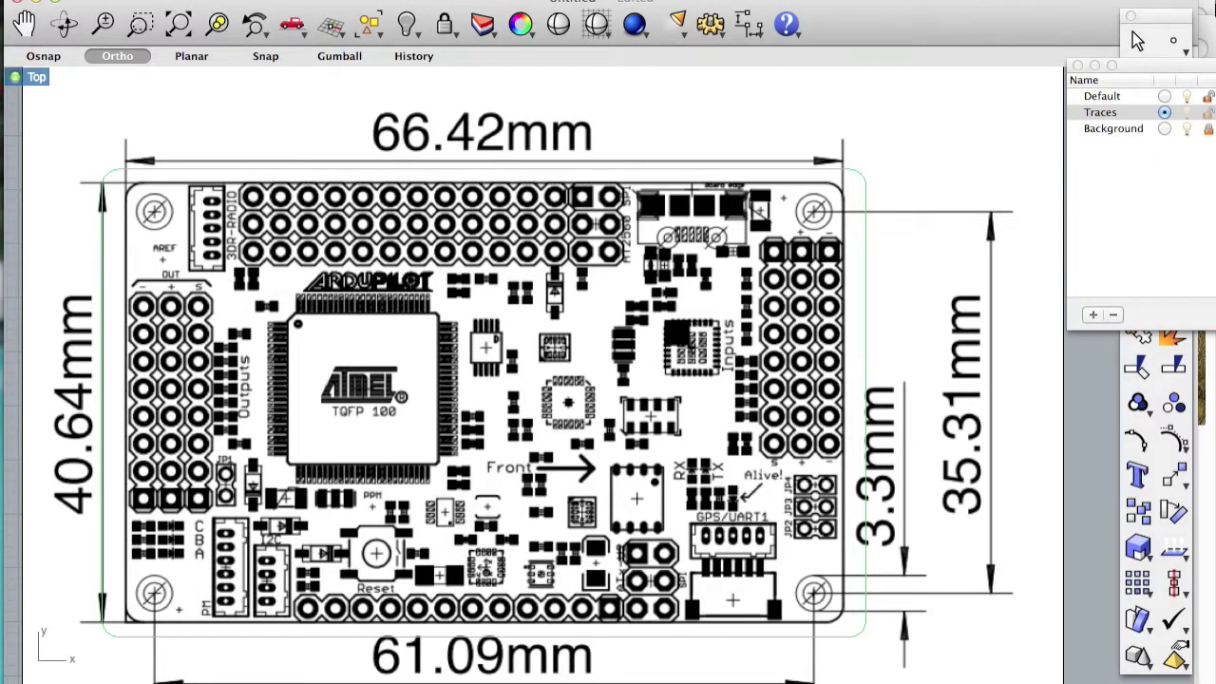
Start the Rectangle command several times, cancelling each misplaced first corner
{"action": "type", "text": "rect"}
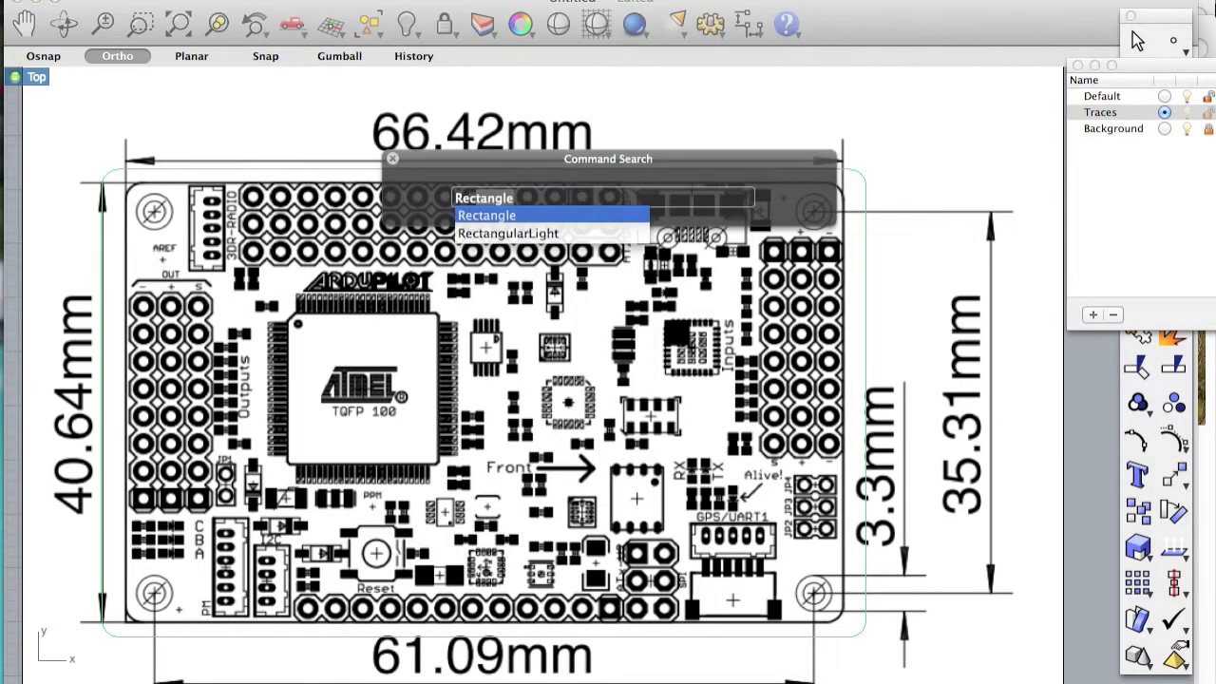
{"action": "left_click", "coordinate": [479, 220]}
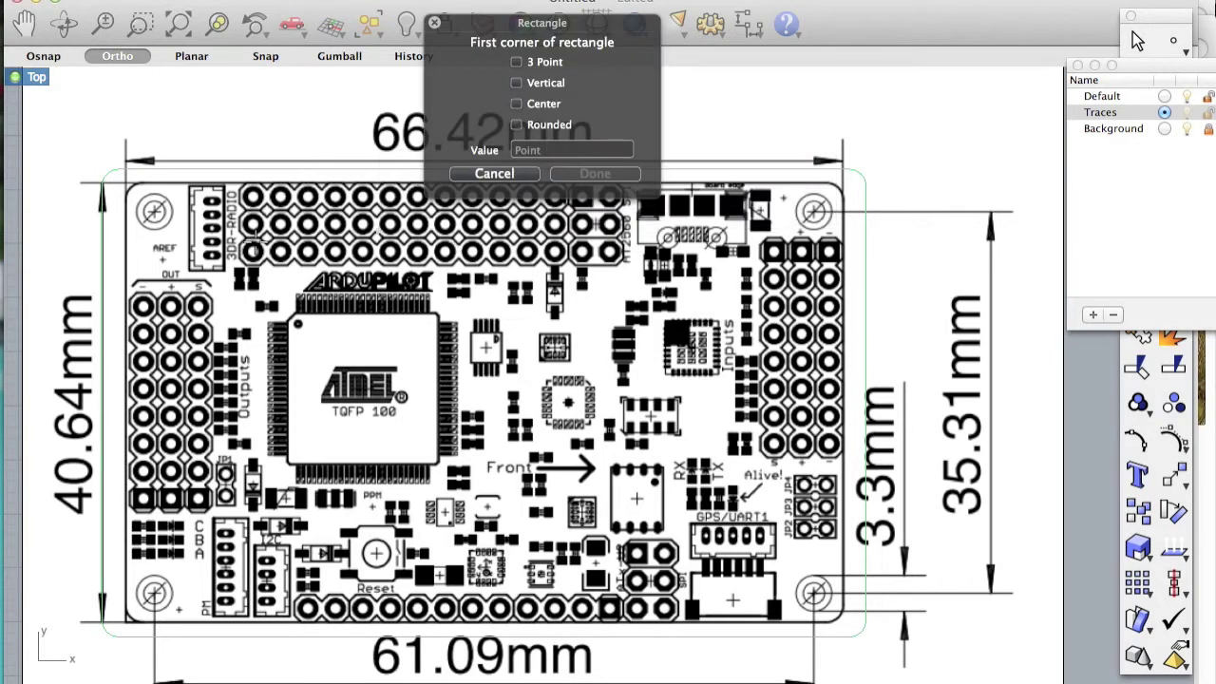
{"action": "left_click", "coordinate": [126, 286]}
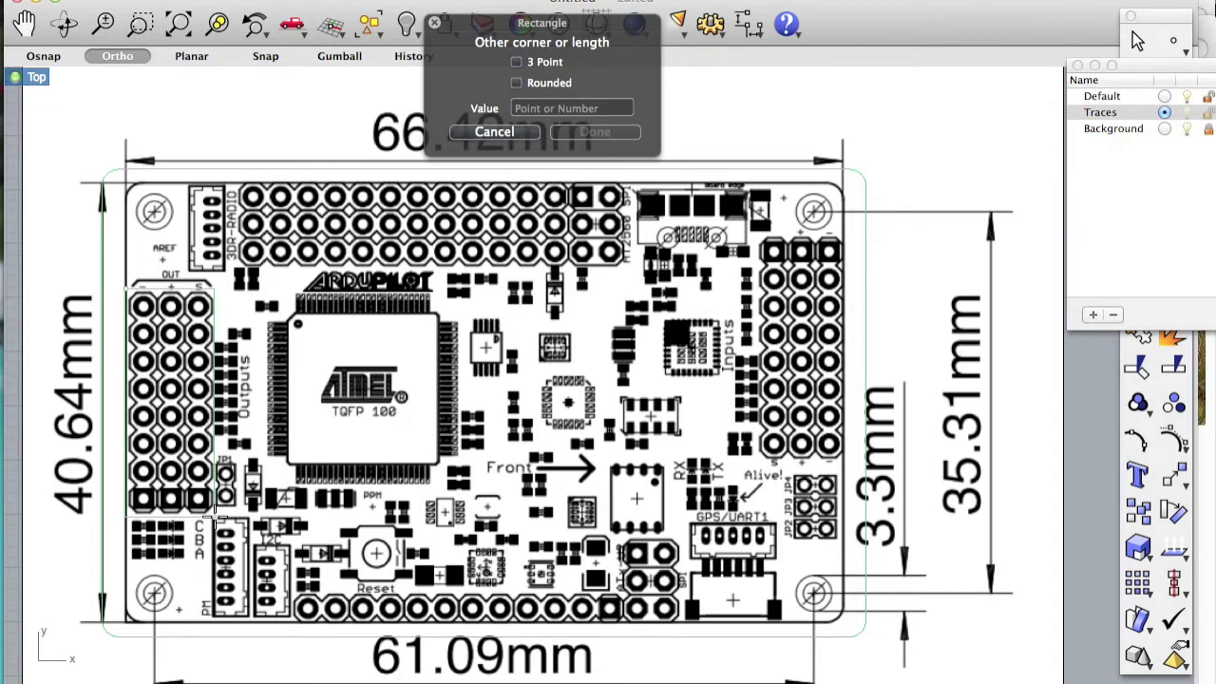
{"action": "key", "text": "Escape"}
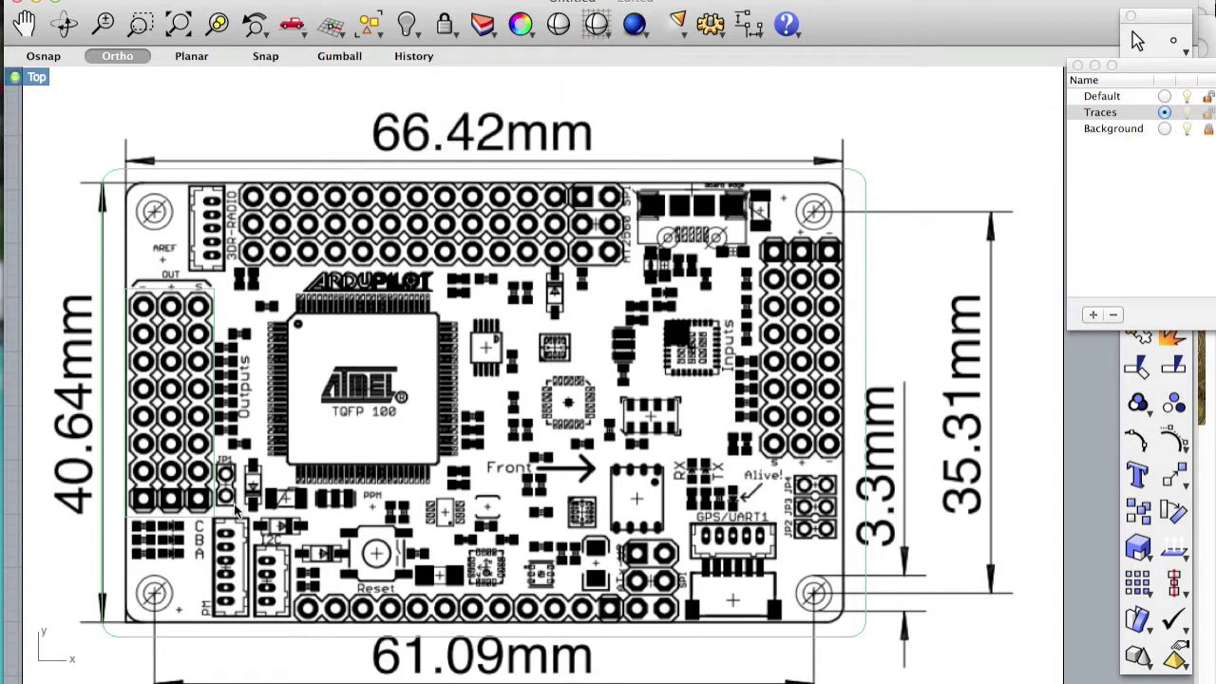
{"action": "type", "text": "rectangle"}
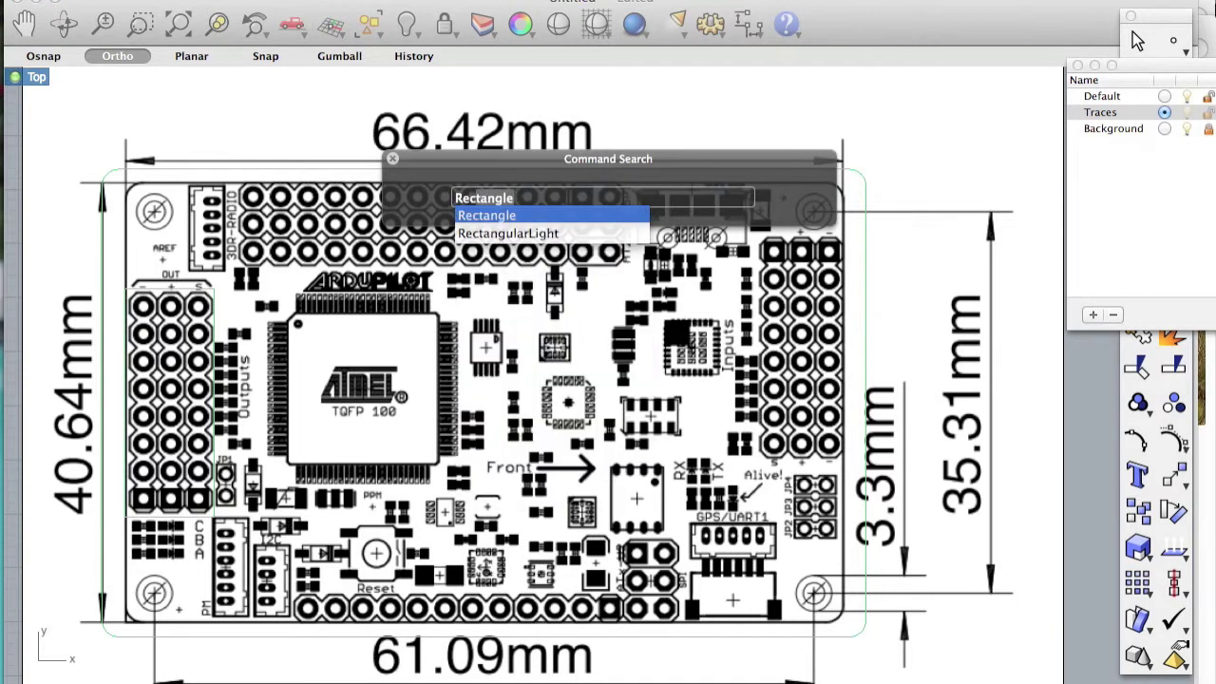
{"action": "key", "text": "Return"}
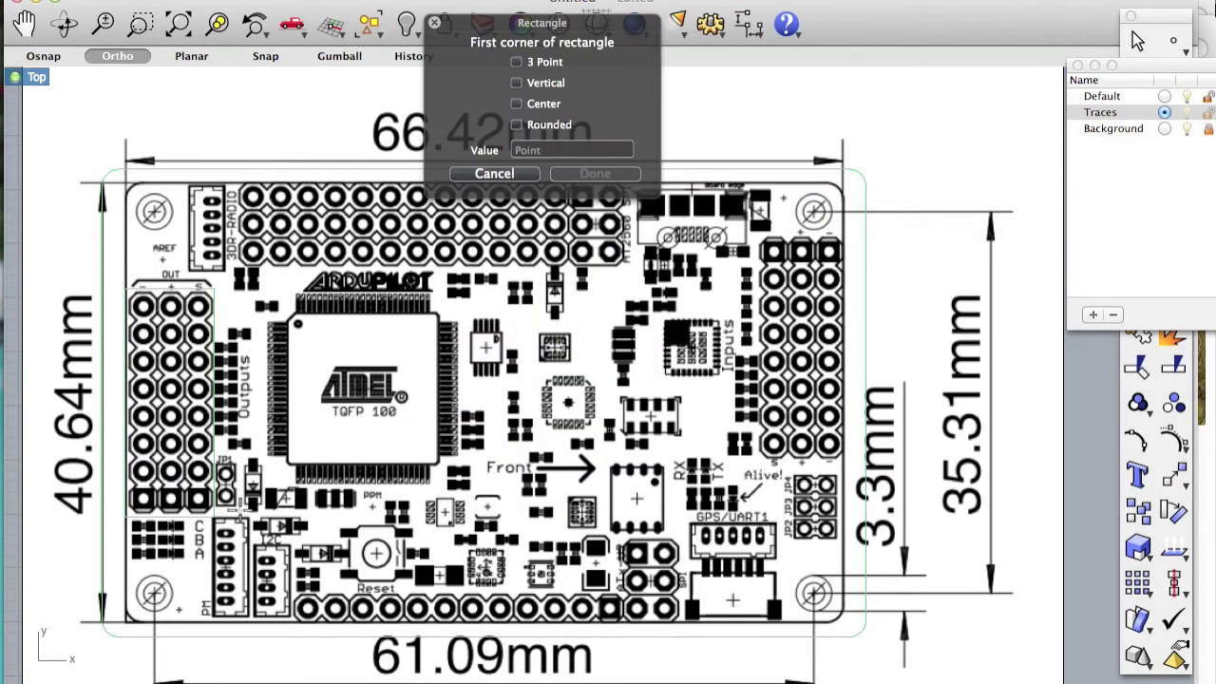
{"action": "left_click", "coordinate": [220, 509]}
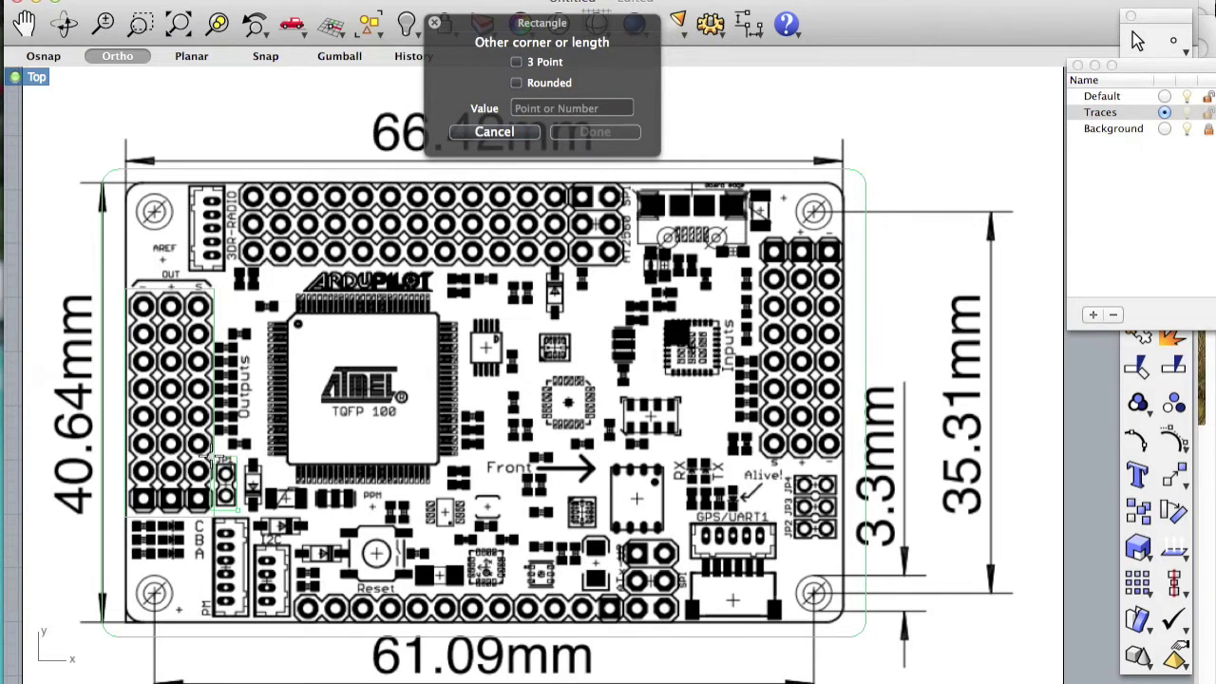
{"action": "key", "text": "Escape"}
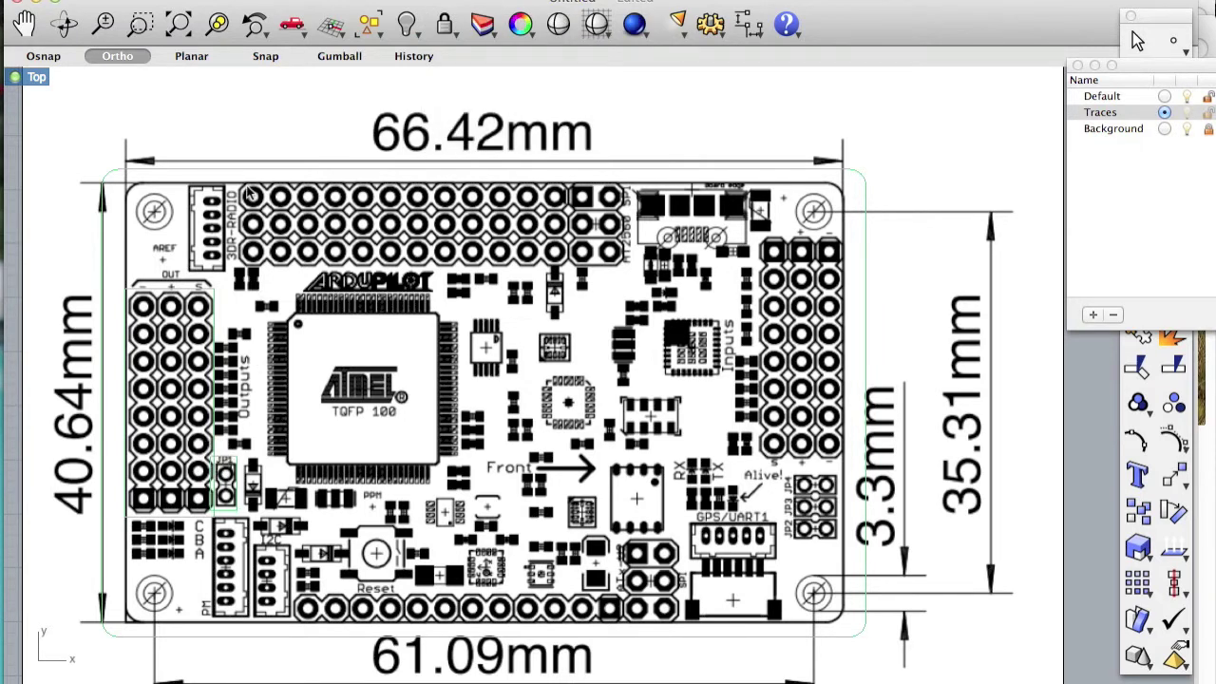
{"action": "type", "text": "Rectangle"}
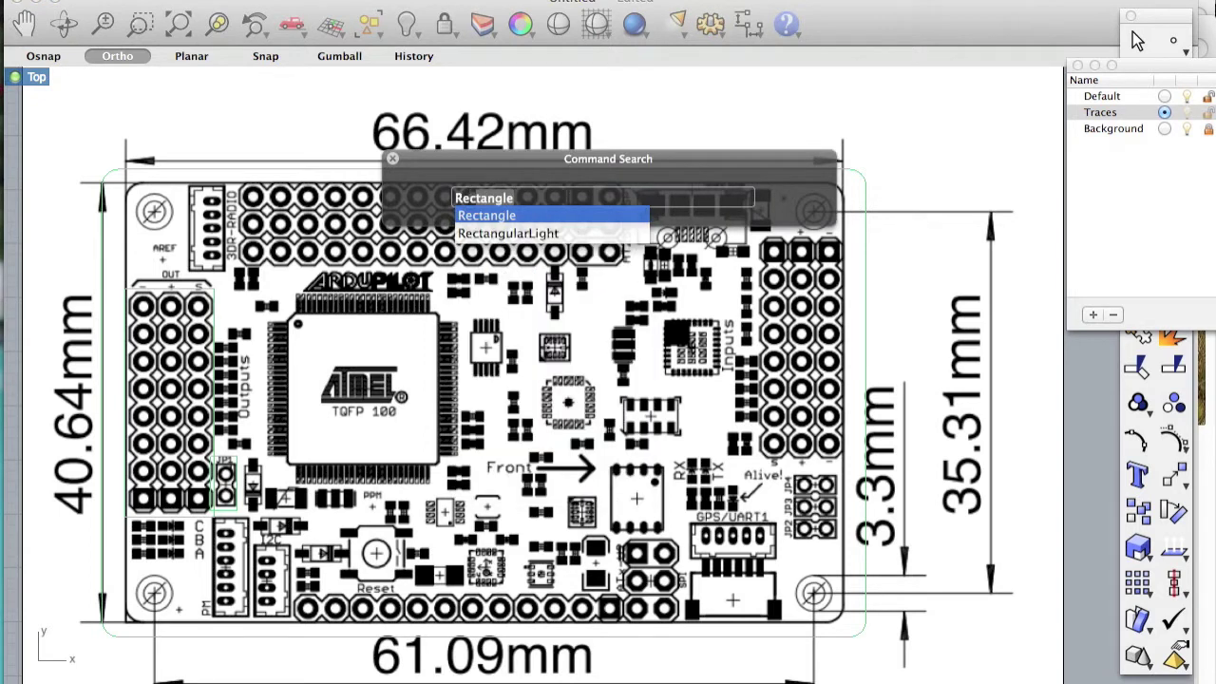
{"action": "key", "text": "Return"}
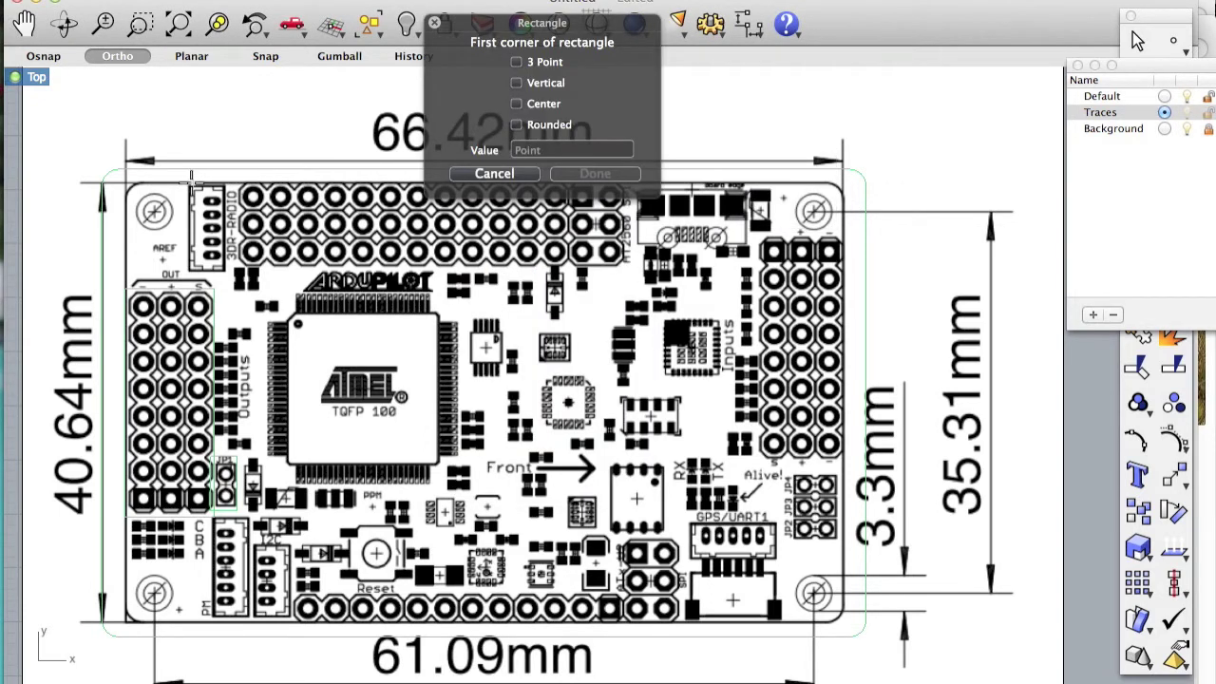
{"action": "left_click", "coordinate": [186, 177]}
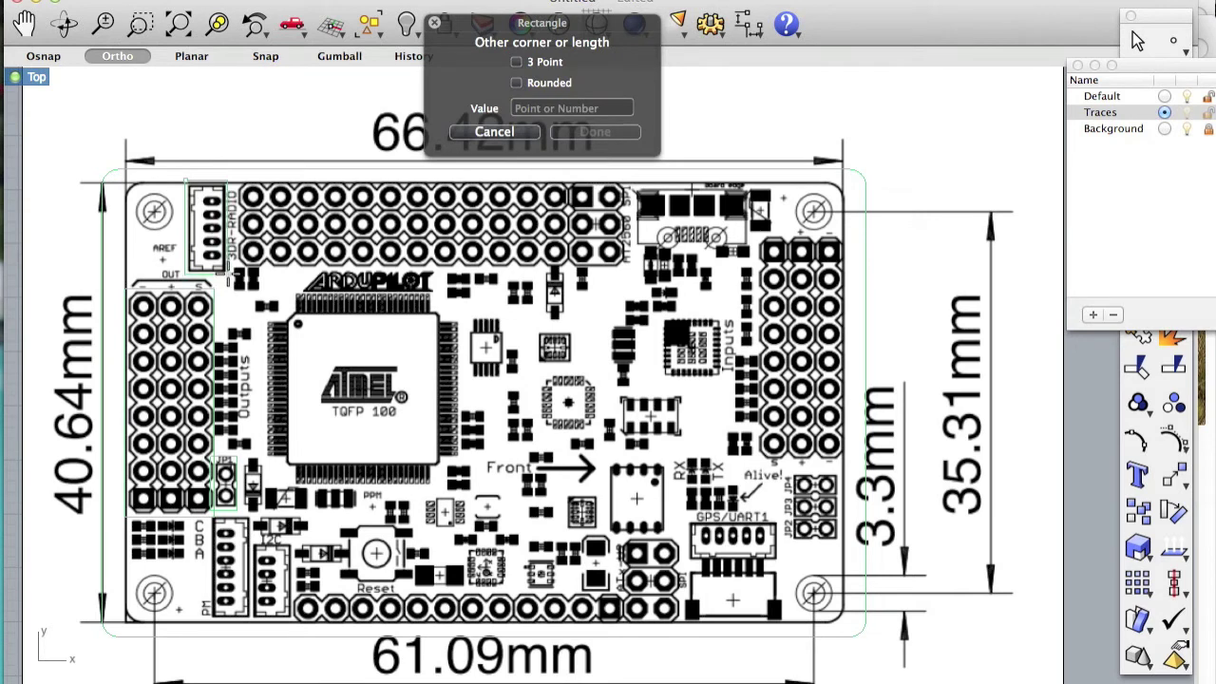
{"action": "key", "text": "Escape"}
Draw a rectangle from corner to corner around the top pin header
{"action": "type", "text": "re"}
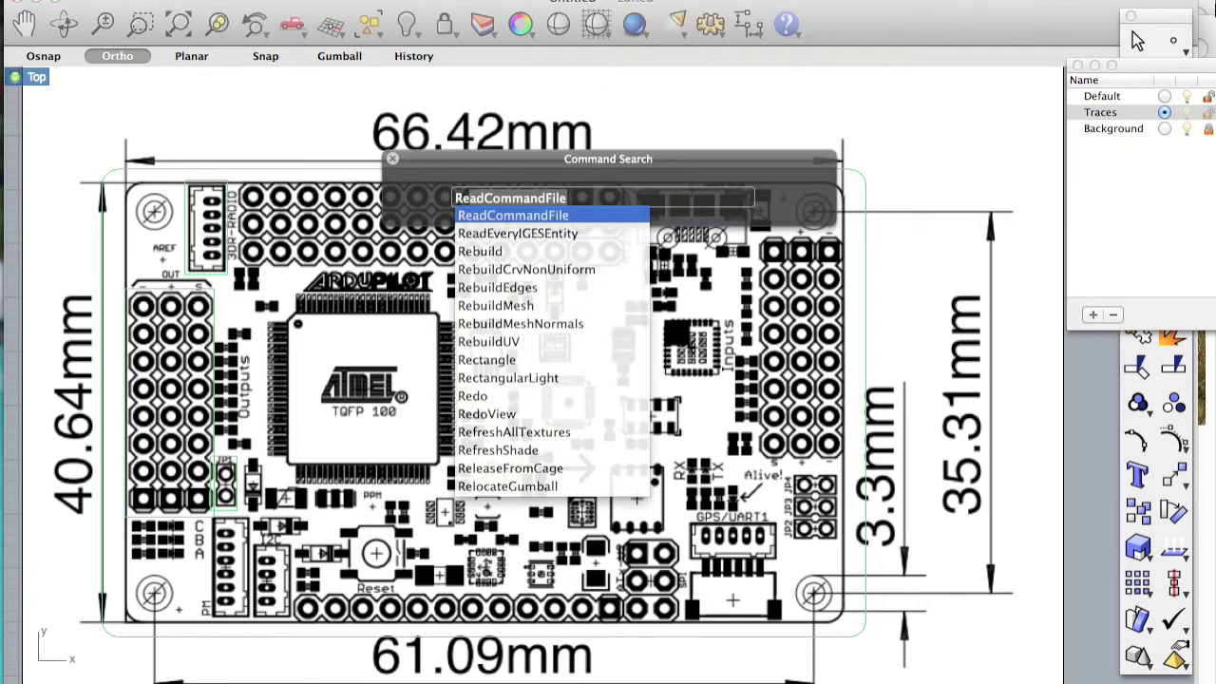
{"action": "type", "text": "ctangle"}
{"action": "key", "text": "Return"}
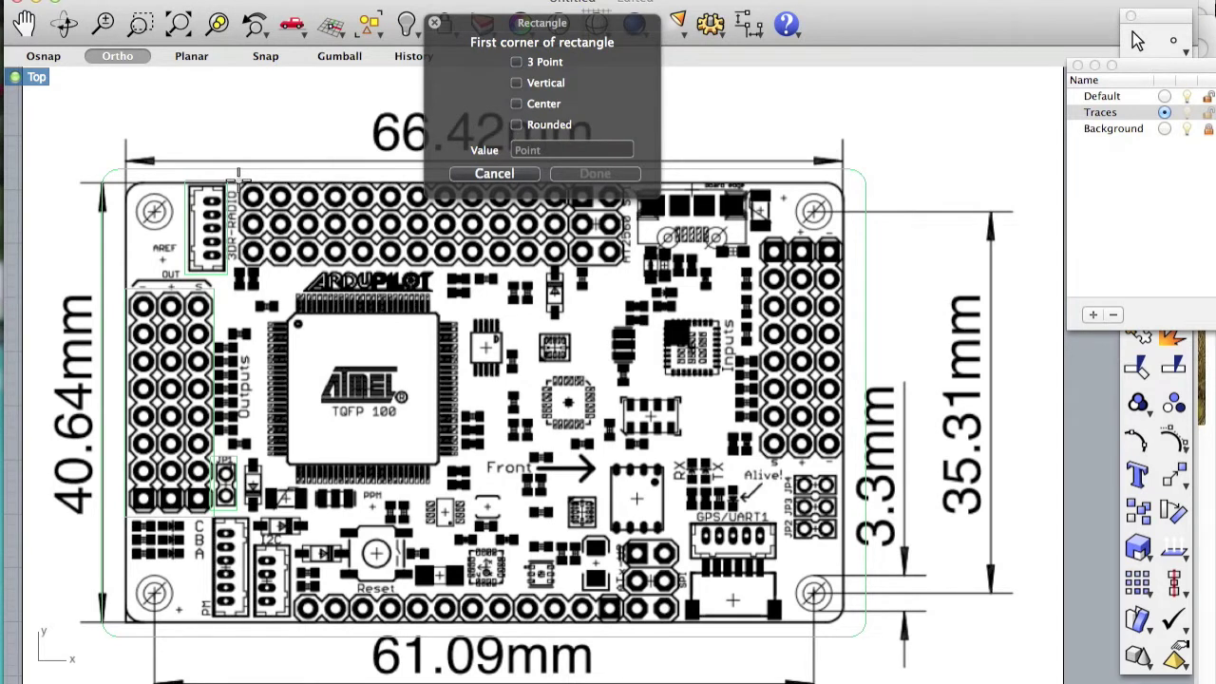
{"action": "left_click", "coordinate": [237, 177]}
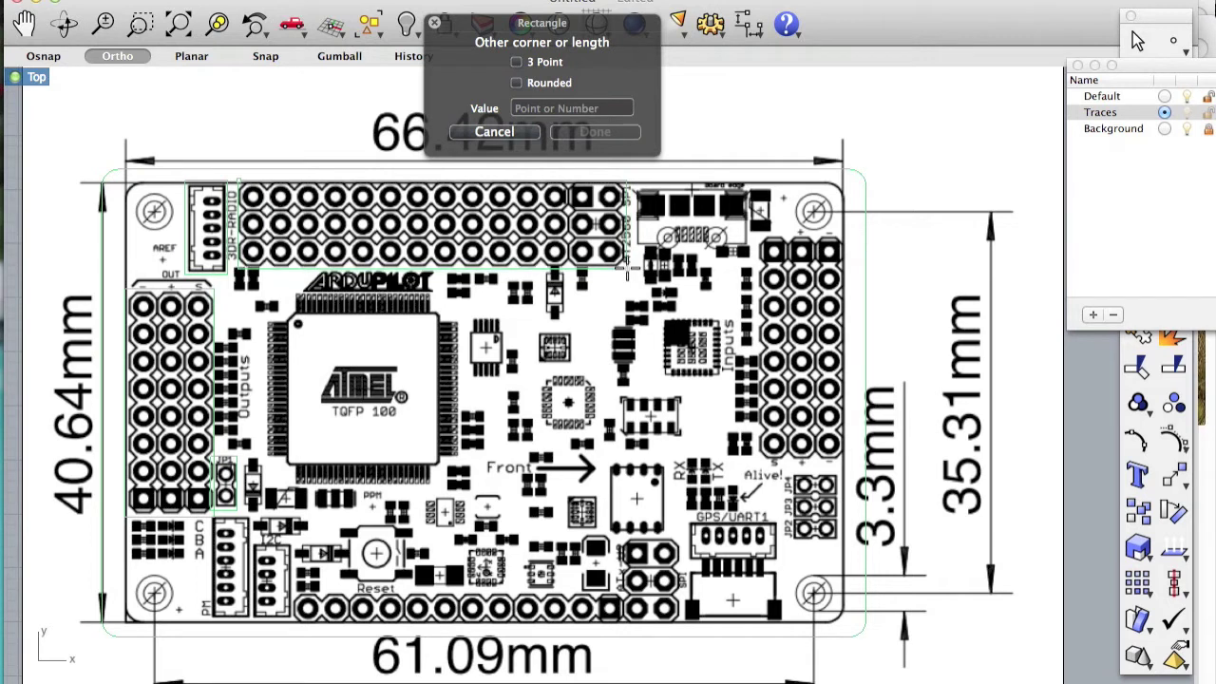
{"action": "left_click", "coordinate": [626, 270]}
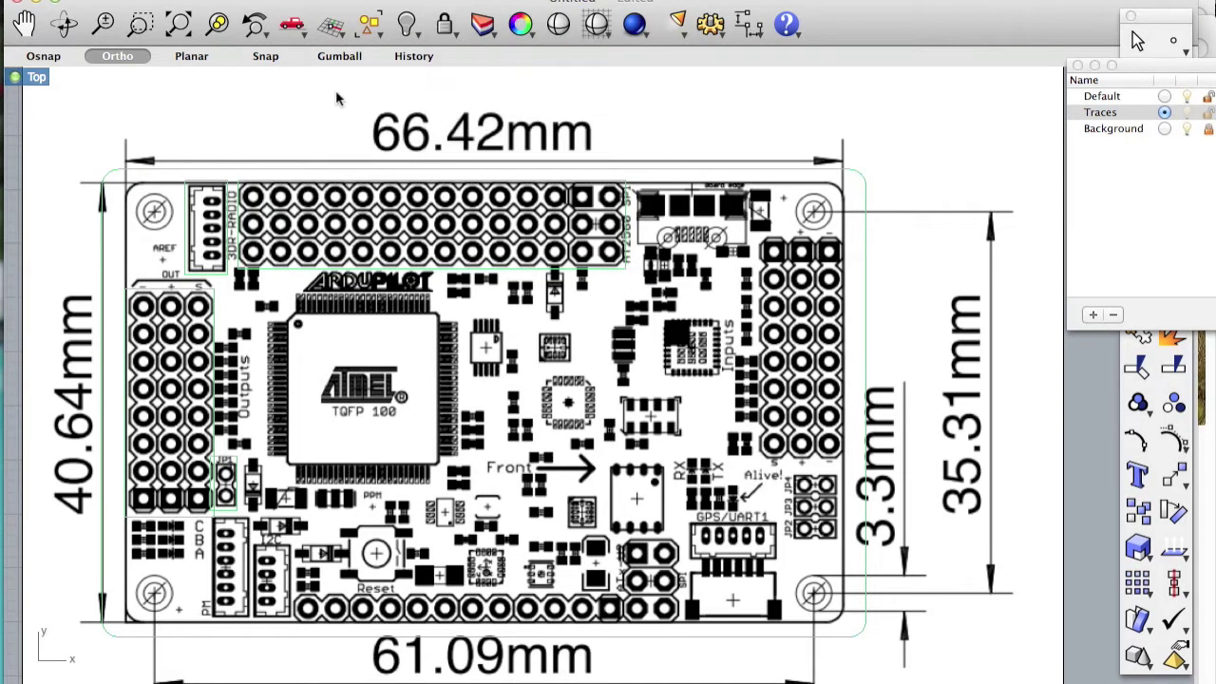
{"action": "scroll", "coordinate": [382, 271], "scroll_direction": "left", "scroll_amount": 3}
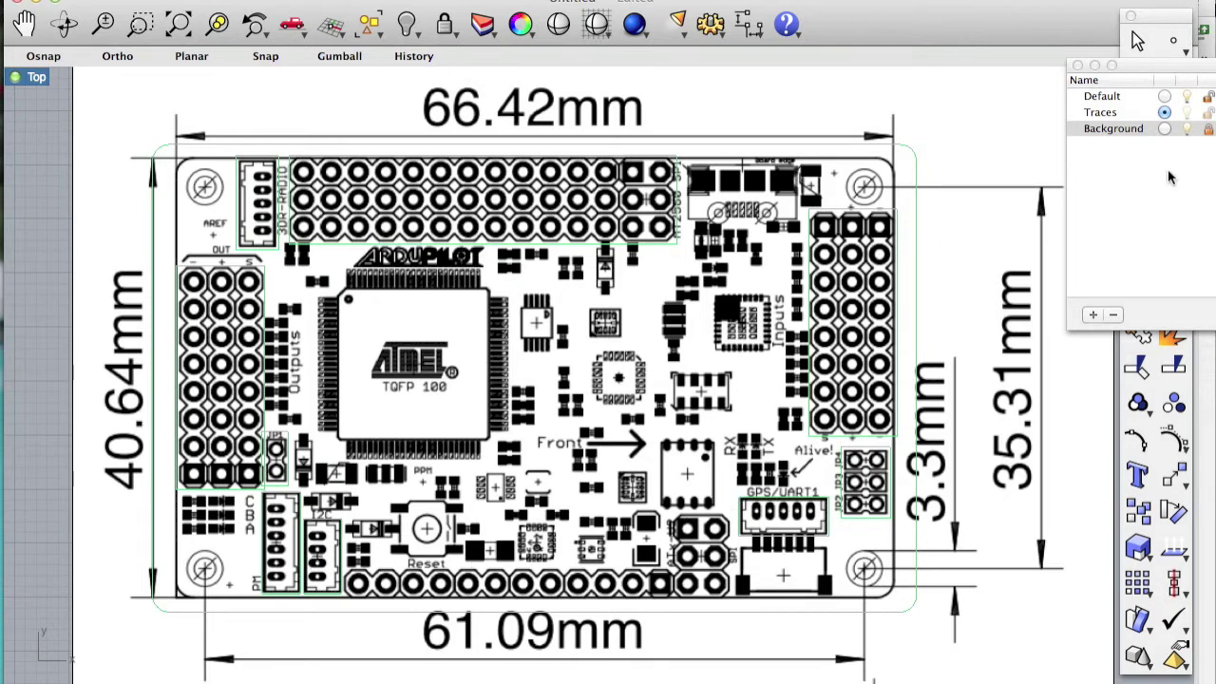
{"action": "left_click", "coordinate": [1186, 130]}
{"action": "left_click", "coordinate": [1186, 130]}
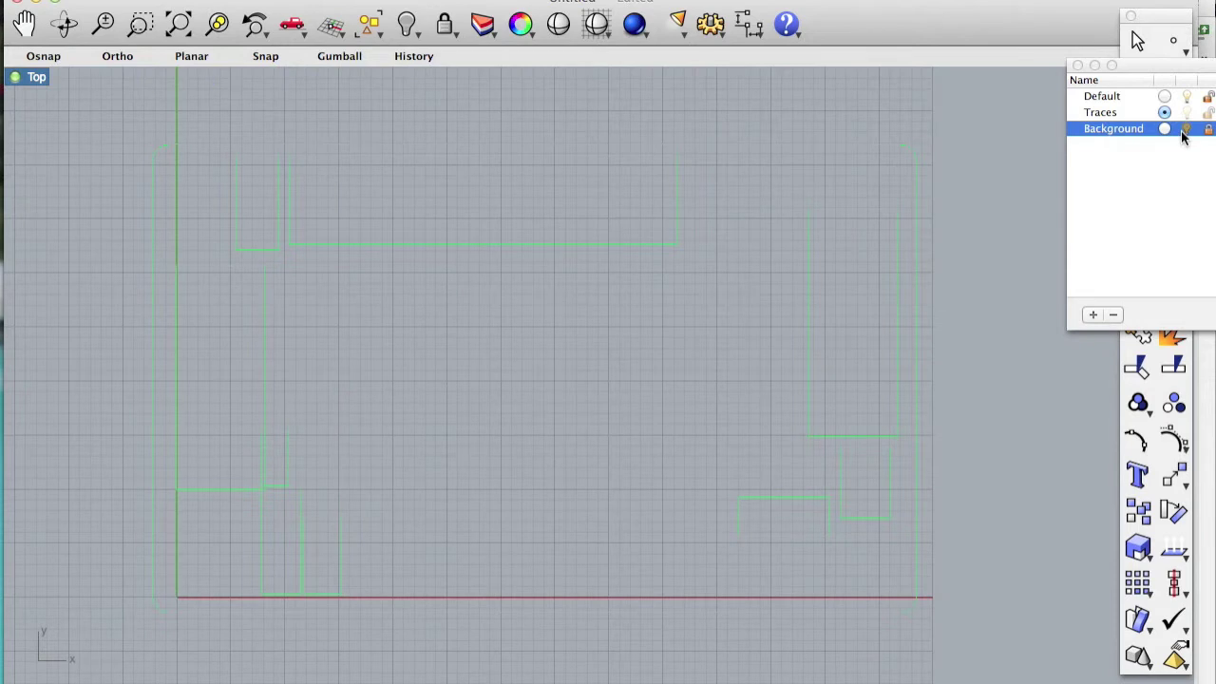
{"action": "left_click", "coordinate": [339, 244]}
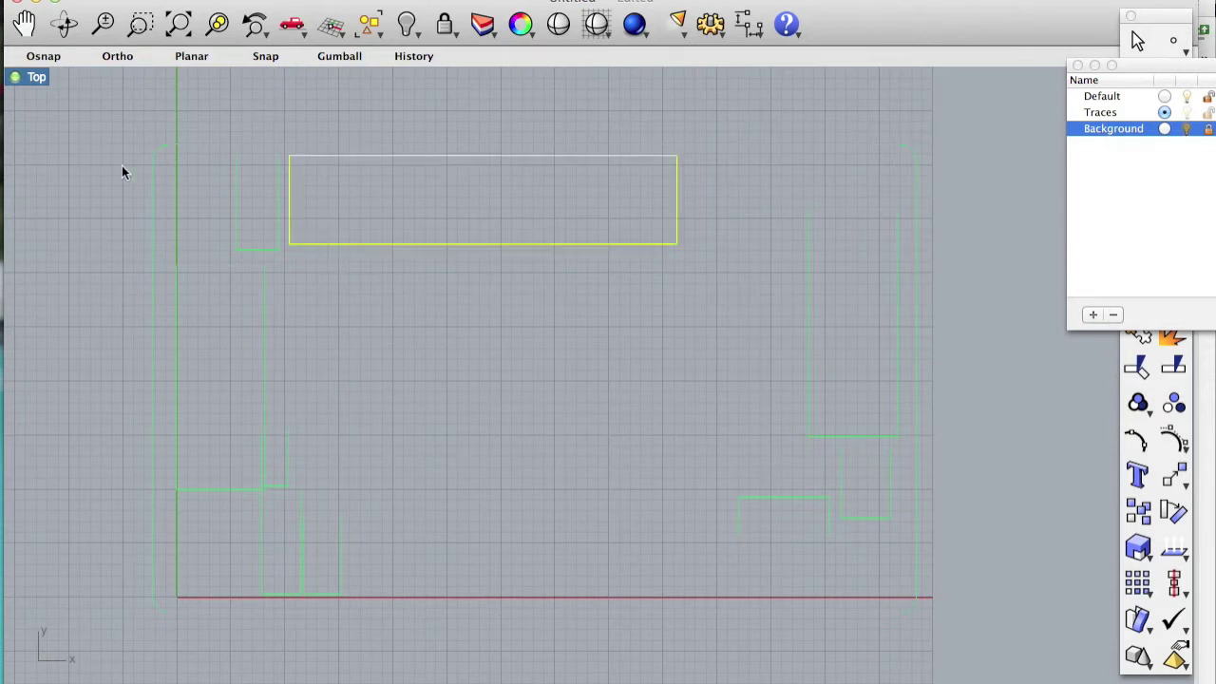
{"action": "left_click_drag", "start_coordinate": [963, 653], "coordinate": [65, 117]}
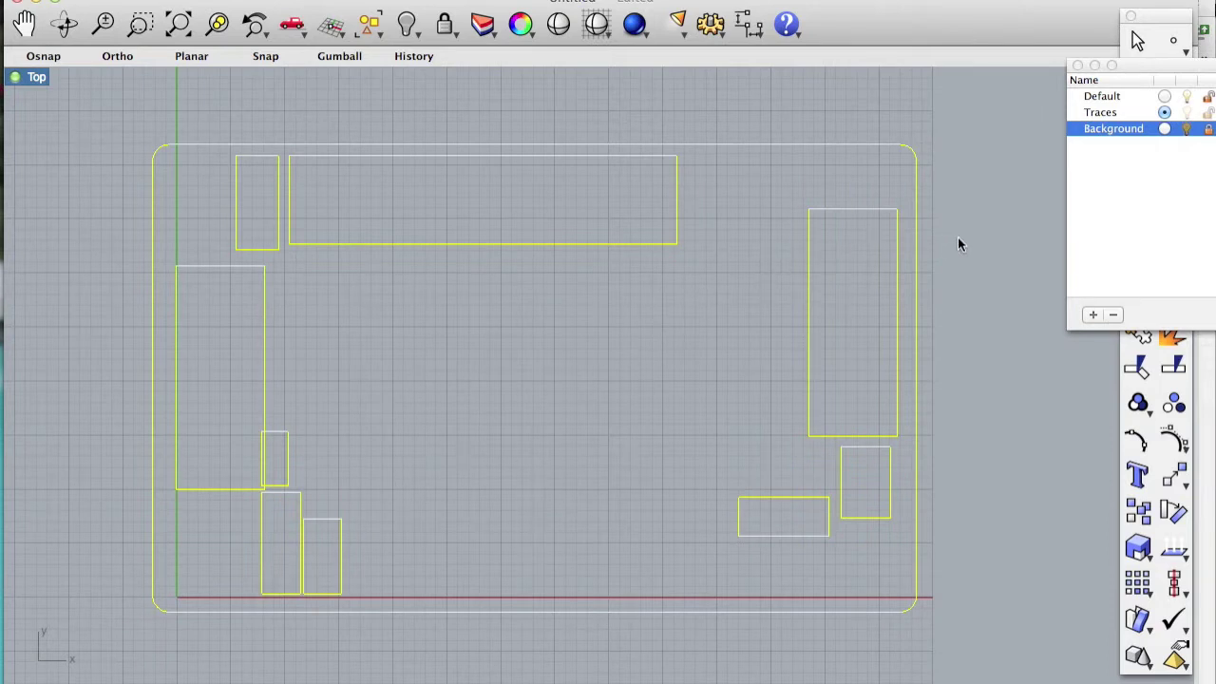
{"action": "left_click", "coordinate": [1188, 129]}
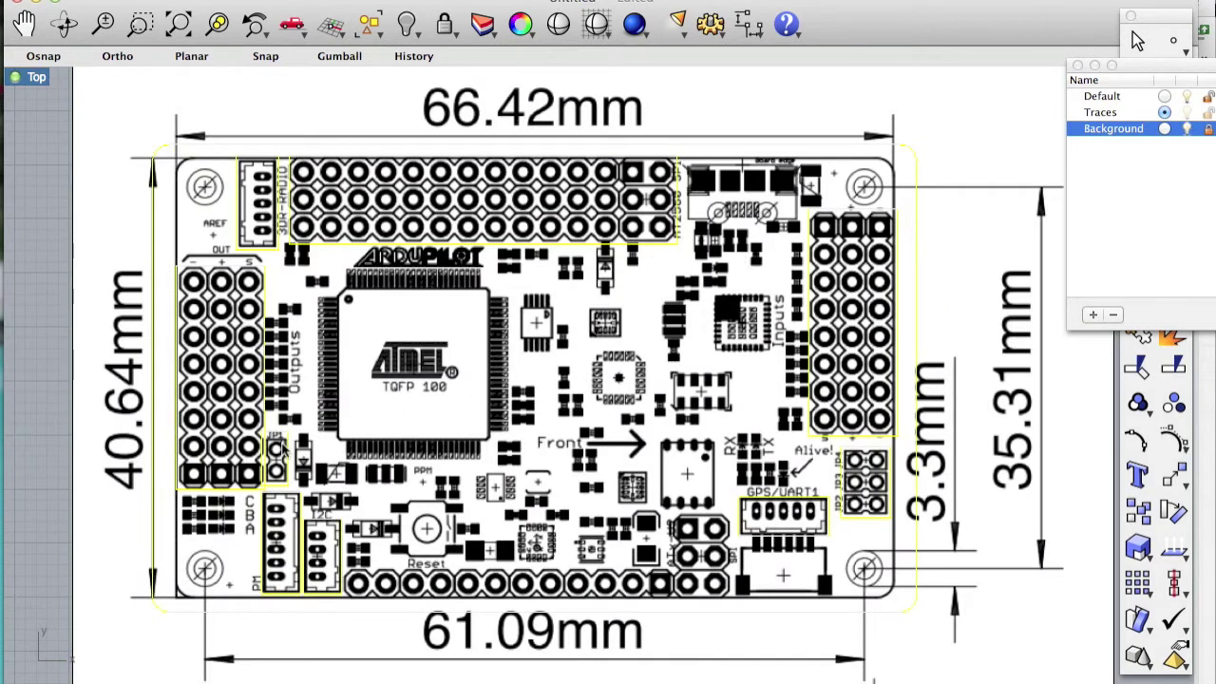
{"action": "left_click", "coordinate": [1186, 129]}
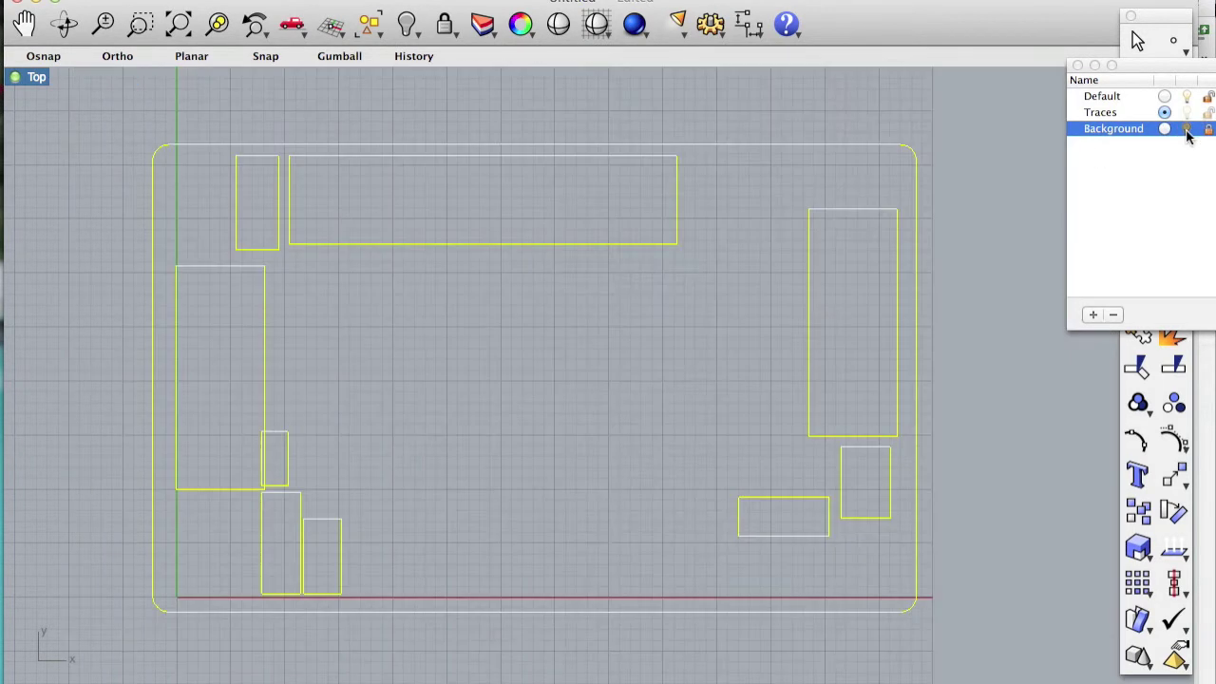
{"action": "left_click", "coordinate": [310, 421]}
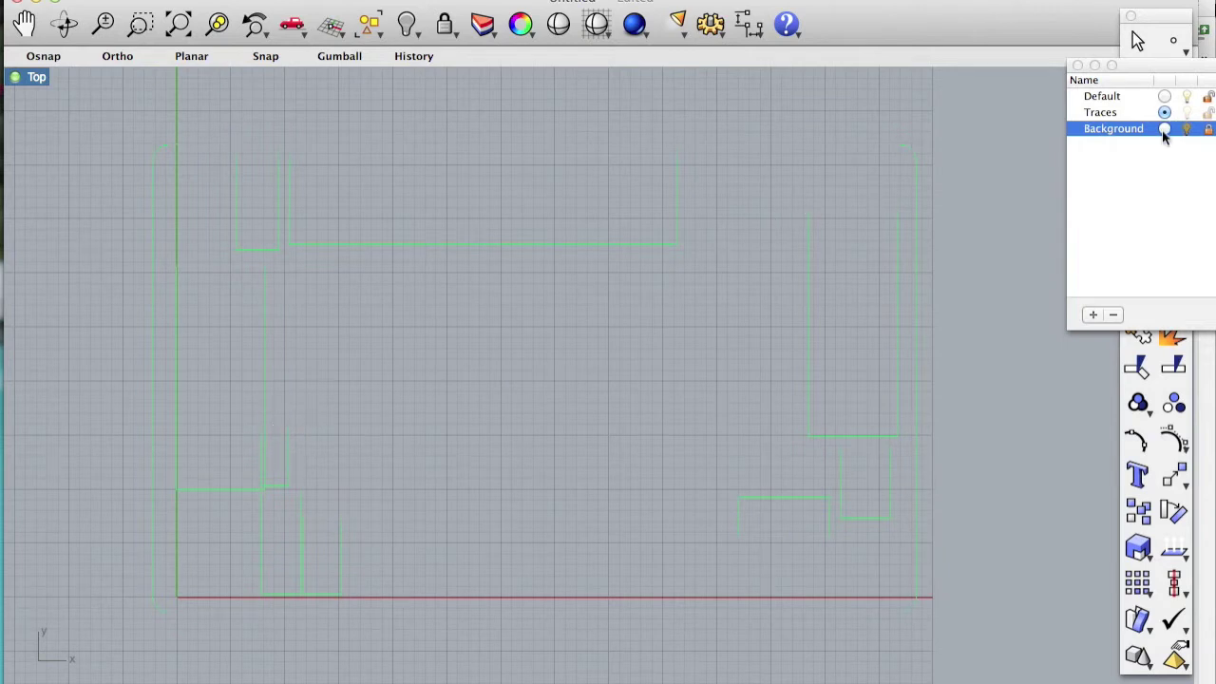
{"action": "left_click", "coordinate": [1187, 129]}
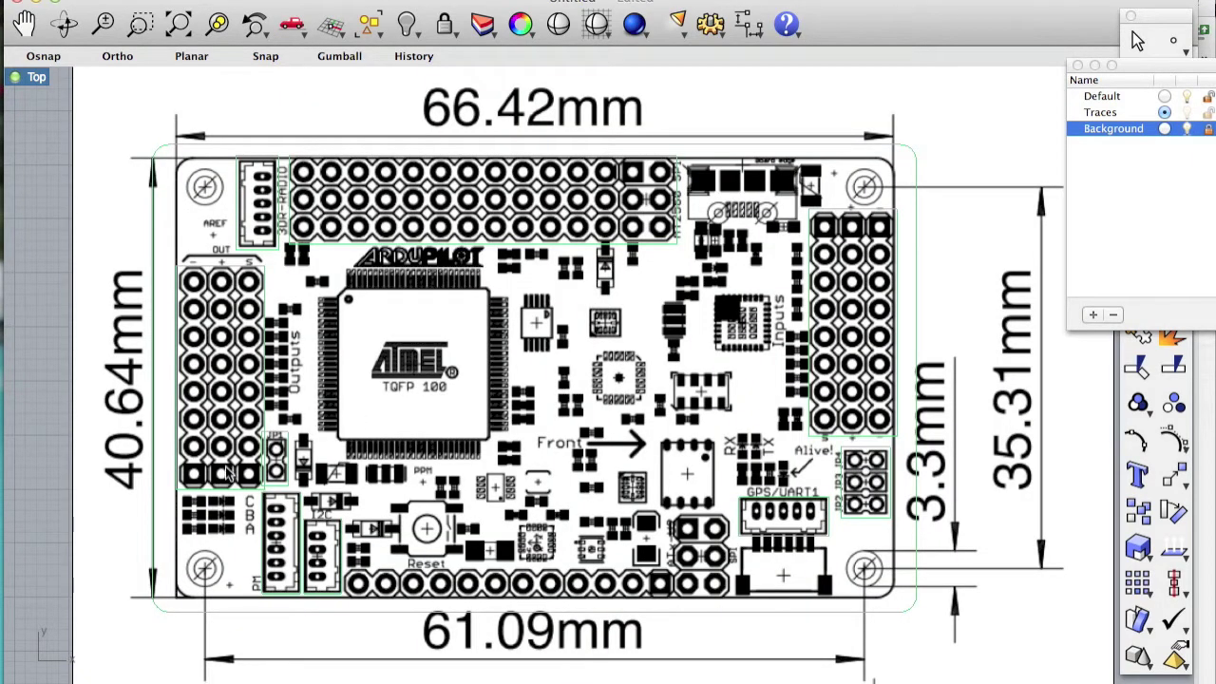
{"action": "scroll", "coordinate": [304, 420], "scroll_direction": "up", "scroll_amount": 3}
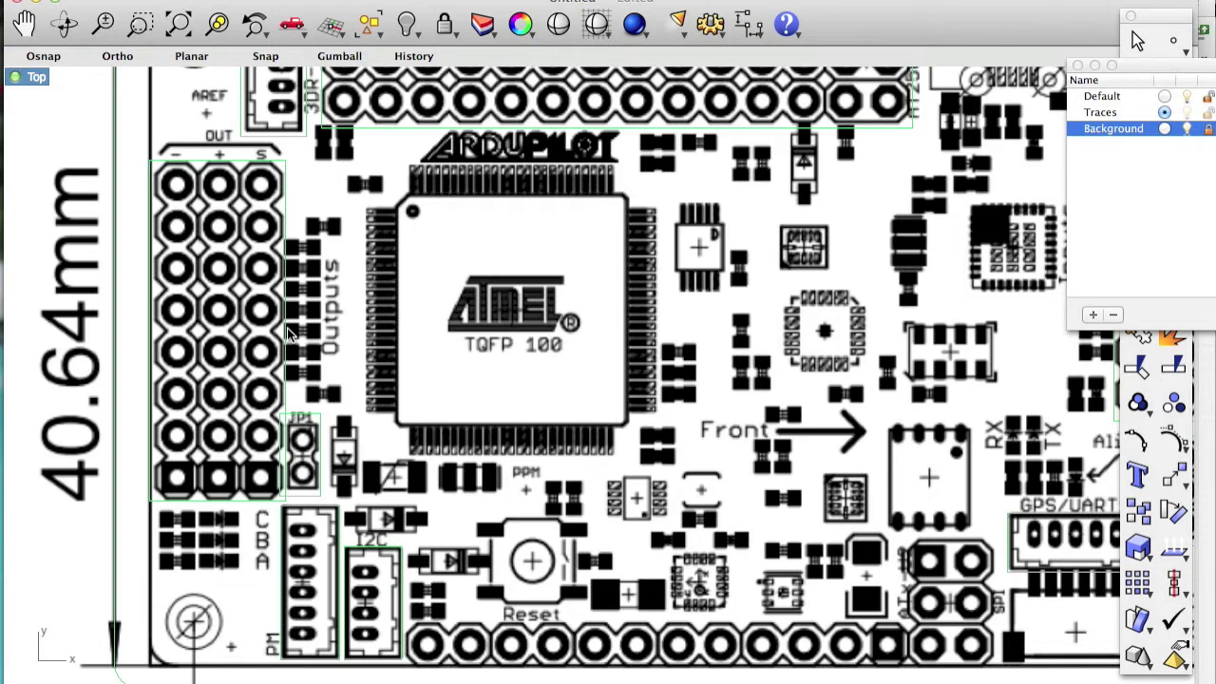
With the board image hidden, CurveBoolean the small JP1 and tall Outputs rectangles into one outline
{"action": "type", "text": "Curvature"}
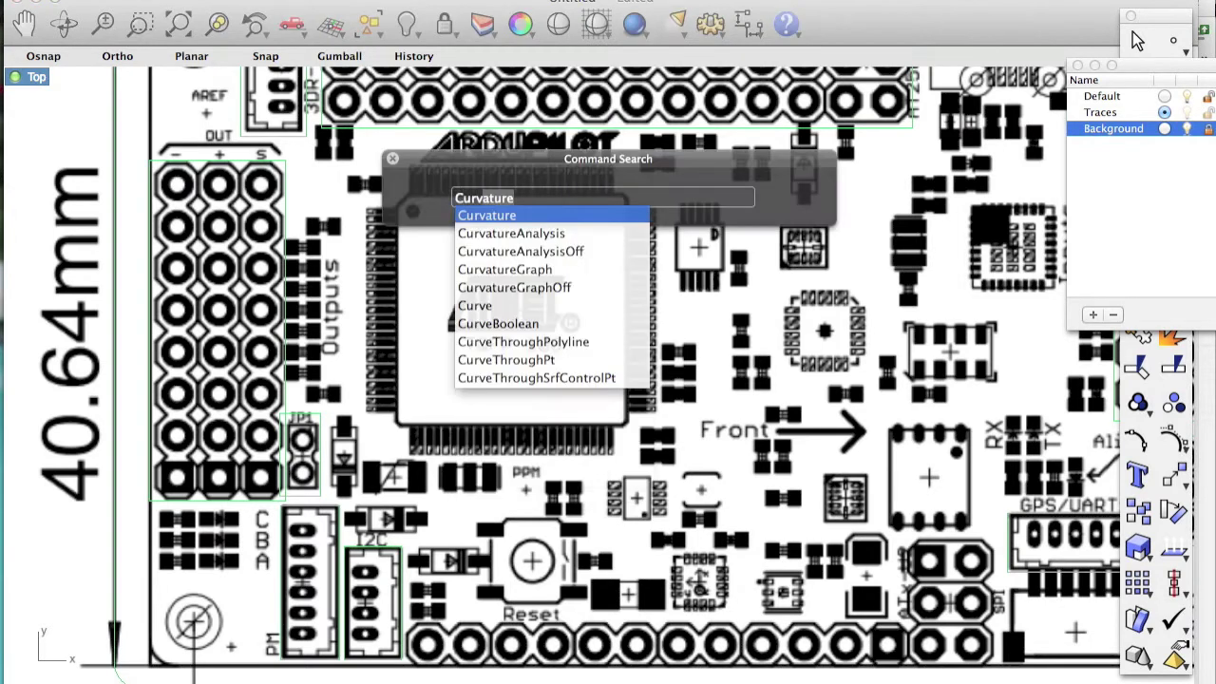
{"action": "left_click", "coordinate": [494, 323]}
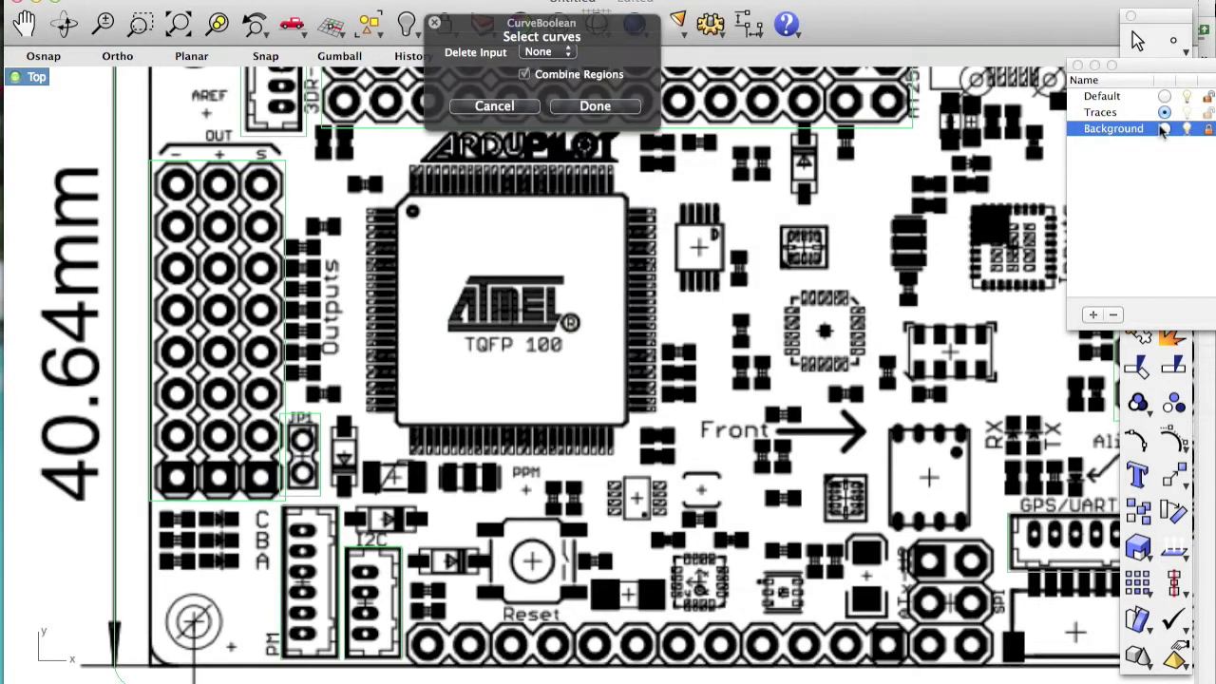
{"action": "left_click", "coordinate": [1189, 129]}
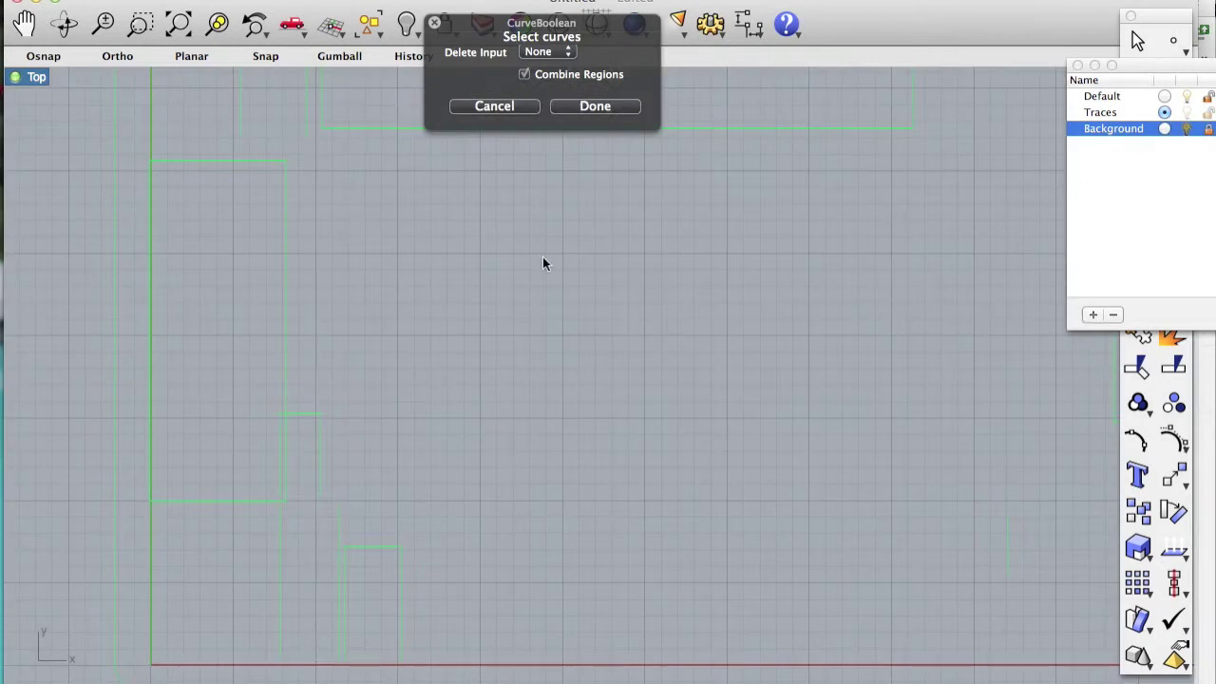
{"action": "left_click", "coordinate": [320, 442]}
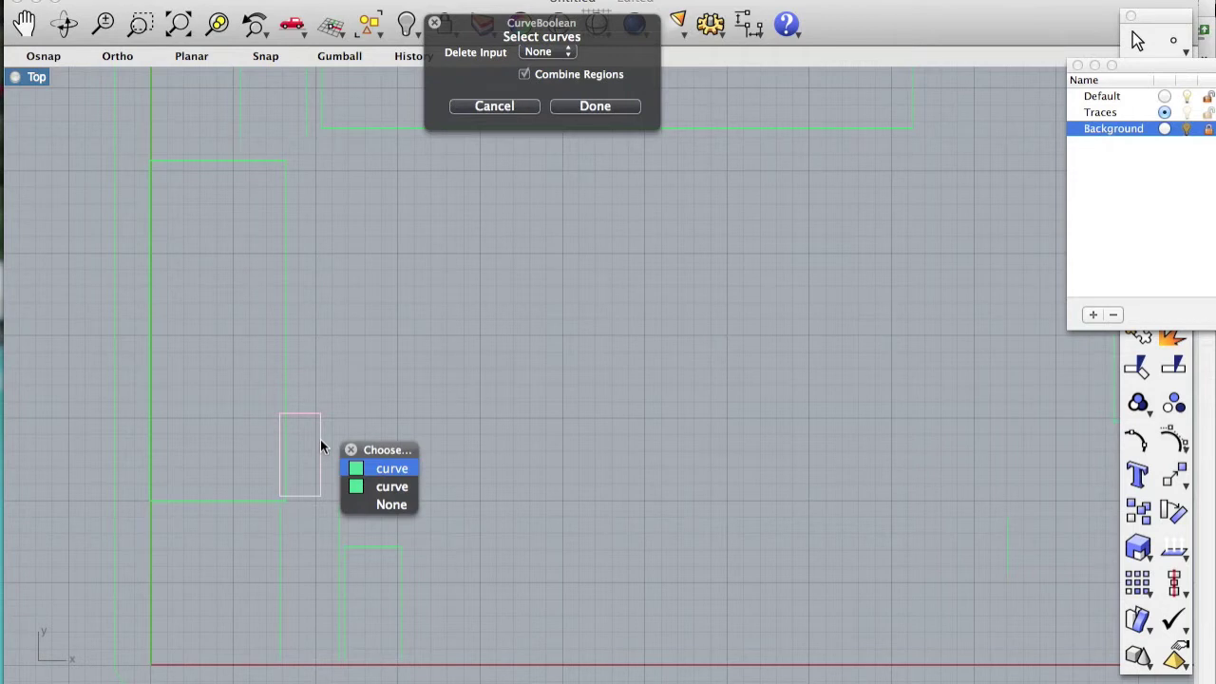
{"action": "left_click", "coordinate": [364, 468]}
{"action": "left_click", "coordinate": [286, 380]}
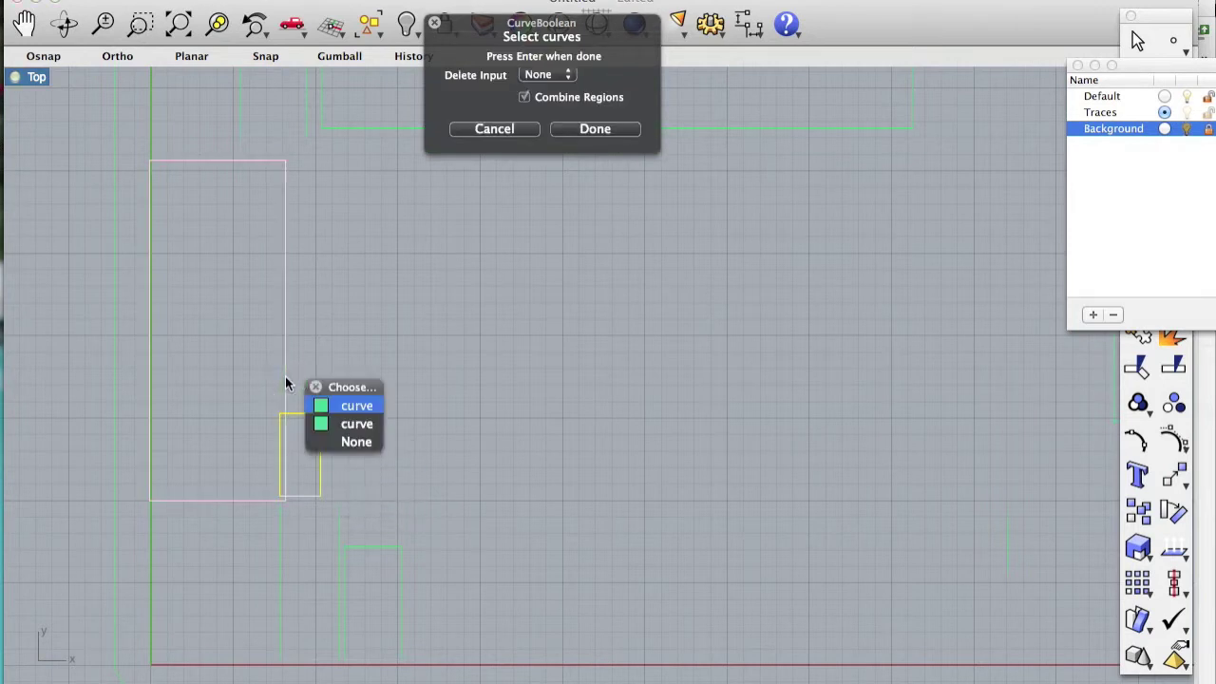
{"action": "left_click", "coordinate": [344, 406]}
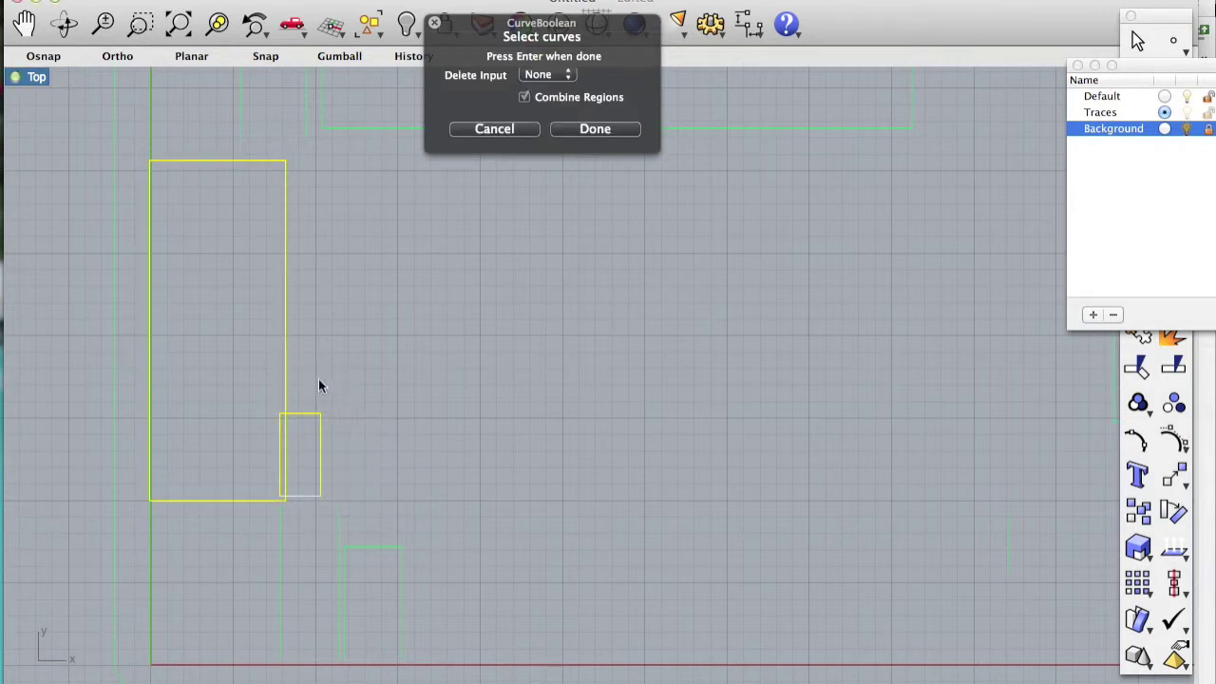
{"action": "left_click", "coordinate": [589, 129]}
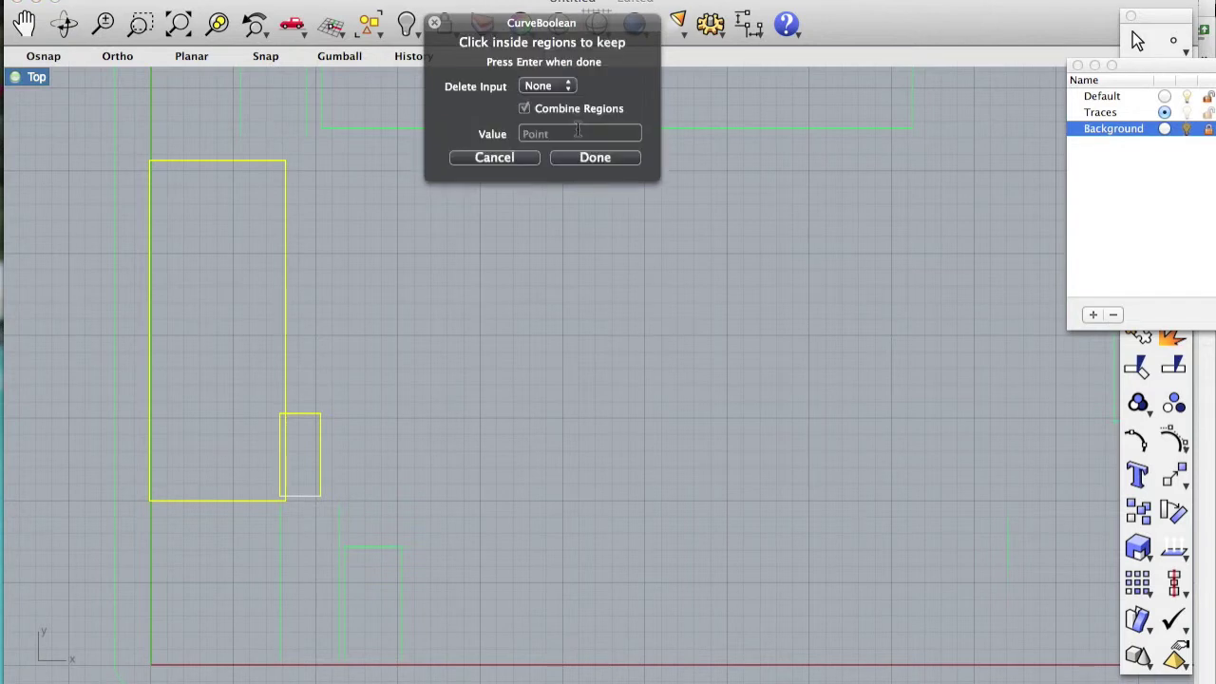
{"action": "left_click", "coordinate": [306, 442]}
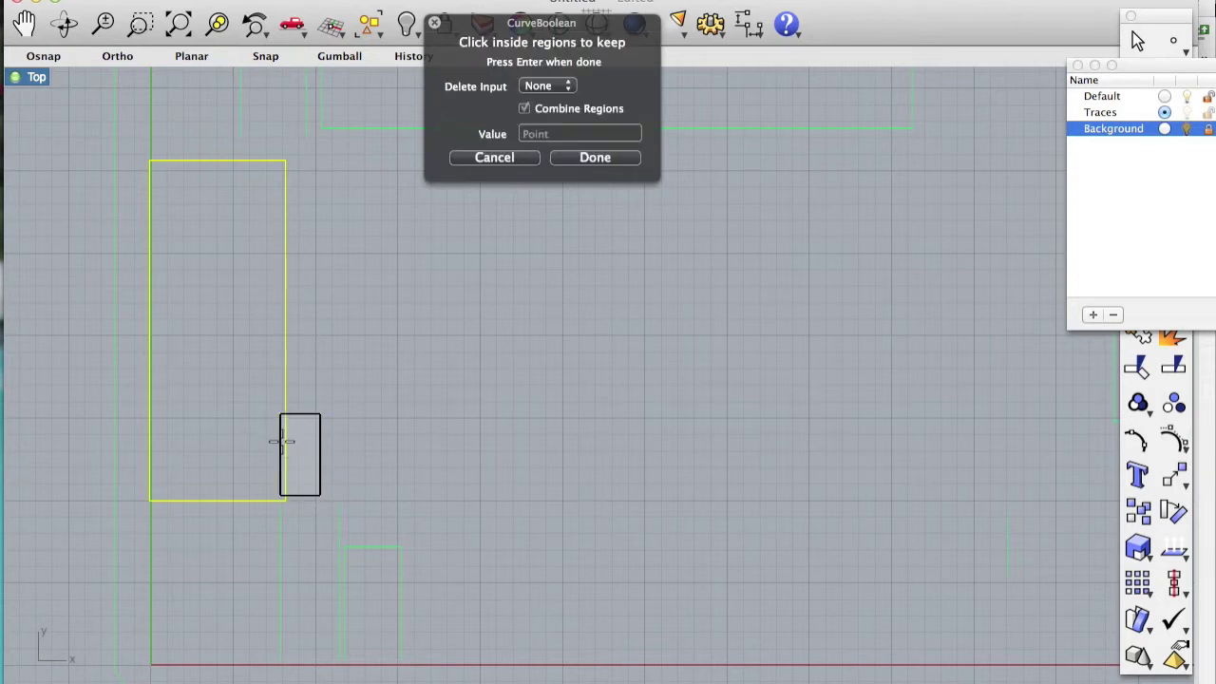
{"action": "left_click", "coordinate": [245, 388]}
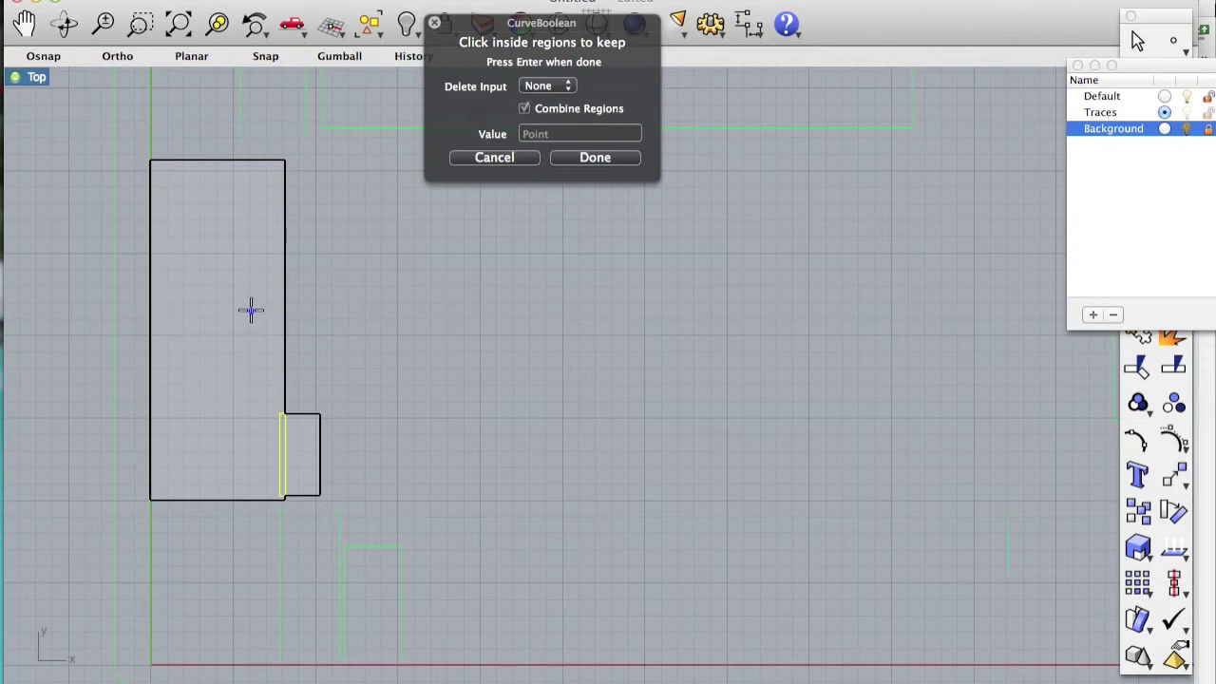
{"action": "key", "text": "Return"}
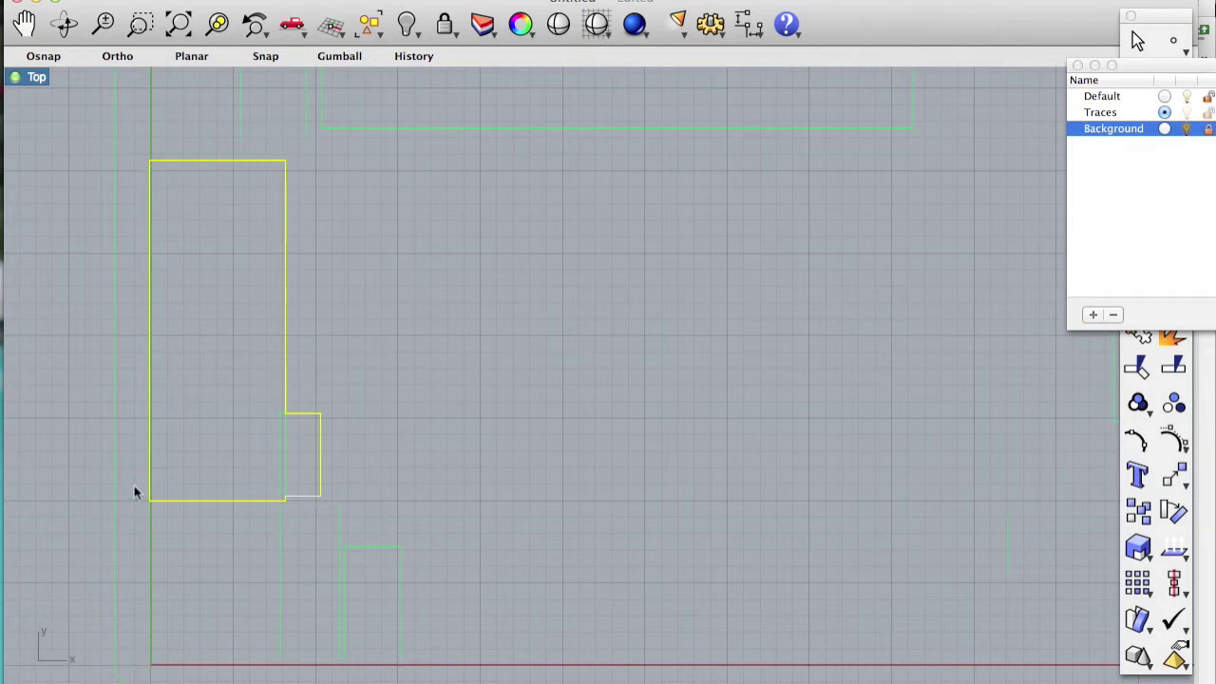
Select and deselect the original small and tall rectangles to check they remain
{"action": "left_click", "coordinate": [281, 454]}
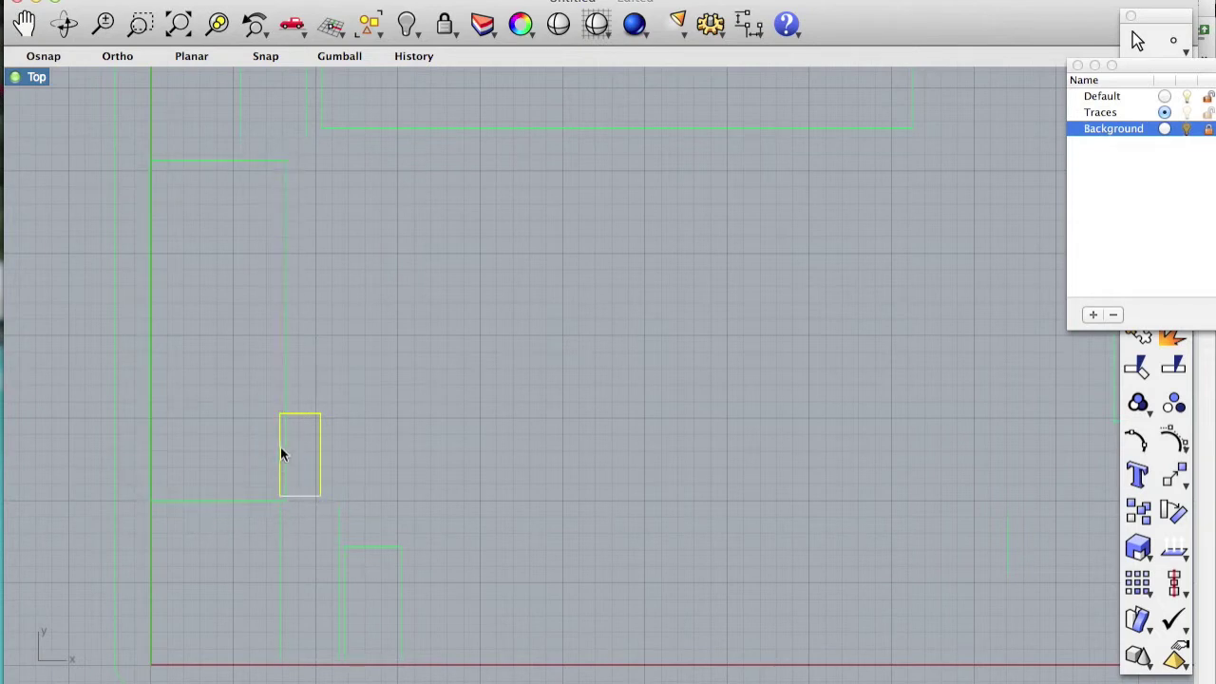
{"action": "key", "text": "Escape"}
{"action": "left_click", "coordinate": [282, 452]}
{"action": "key", "text": "Escape"}
Turn the board image back on and maximize the Perspective viewport to inspect the traced board
{"action": "left_click", "coordinate": [1186, 129]}
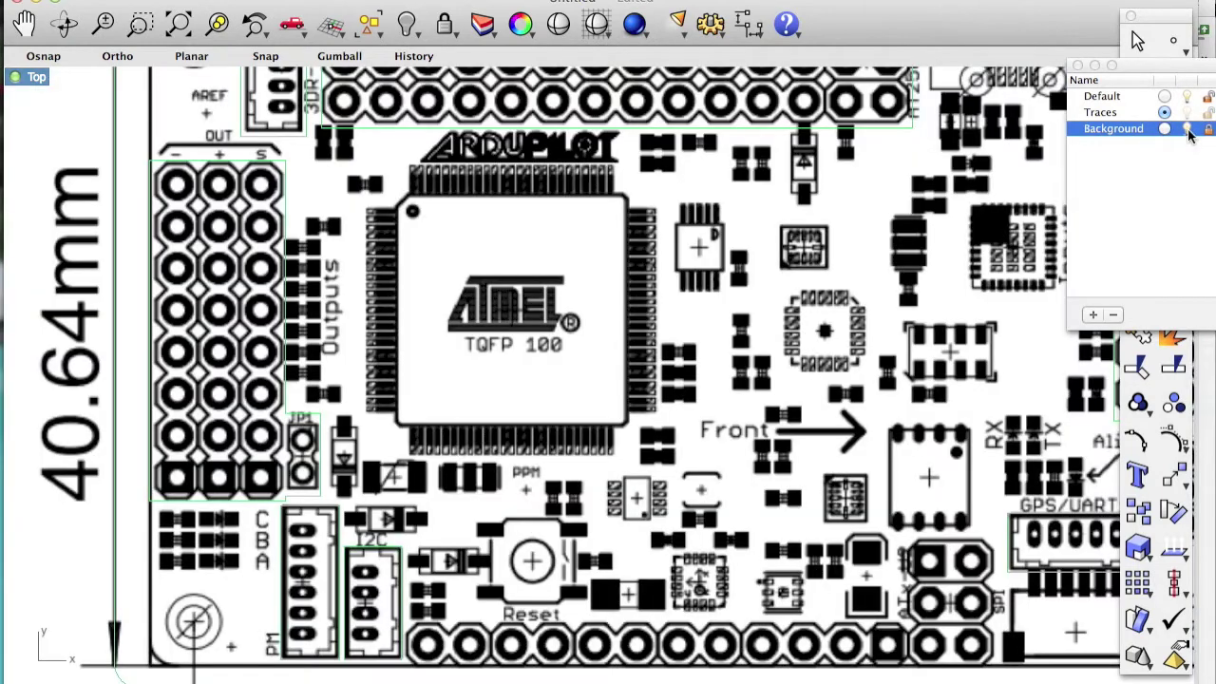
{"action": "left_click", "coordinate": [353, 247]}
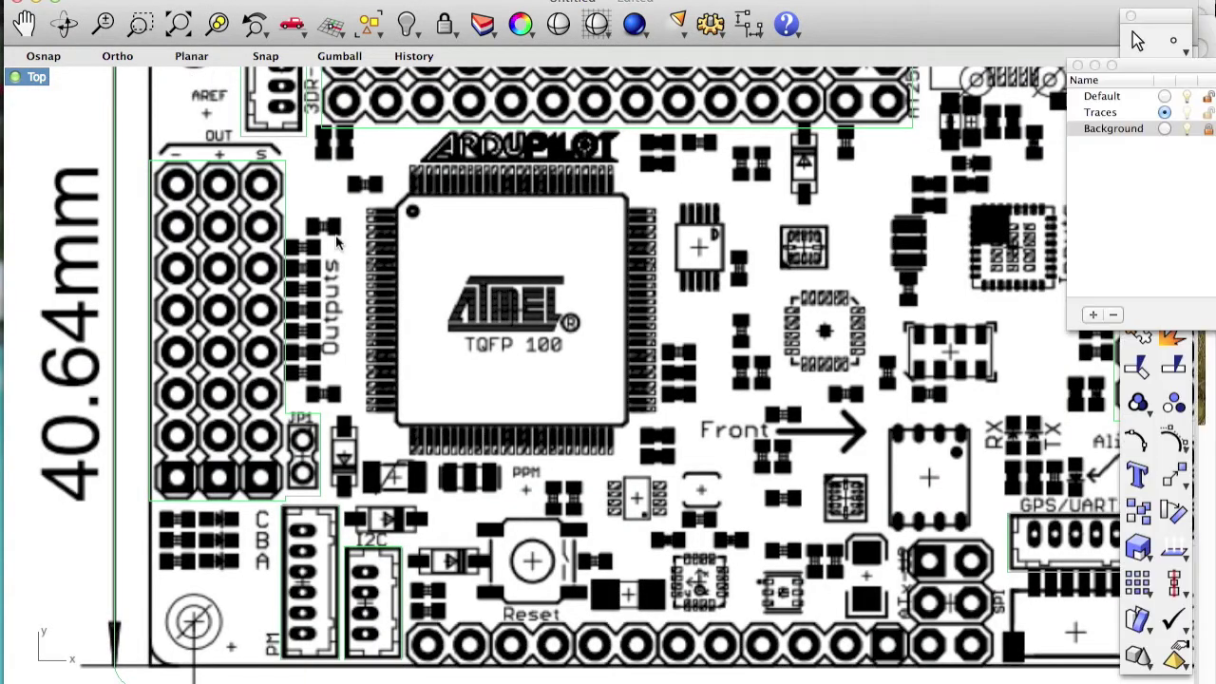
{"action": "double_click", "coordinate": [29, 79]}
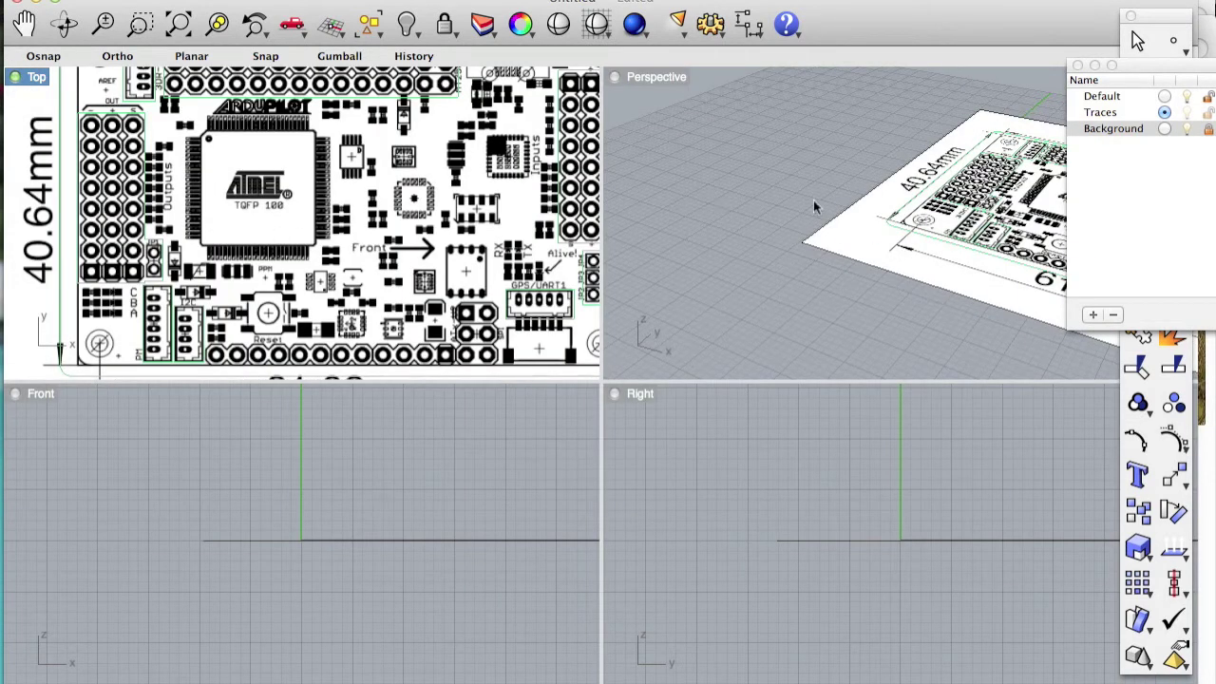
{"action": "double_click", "coordinate": [622, 76]}
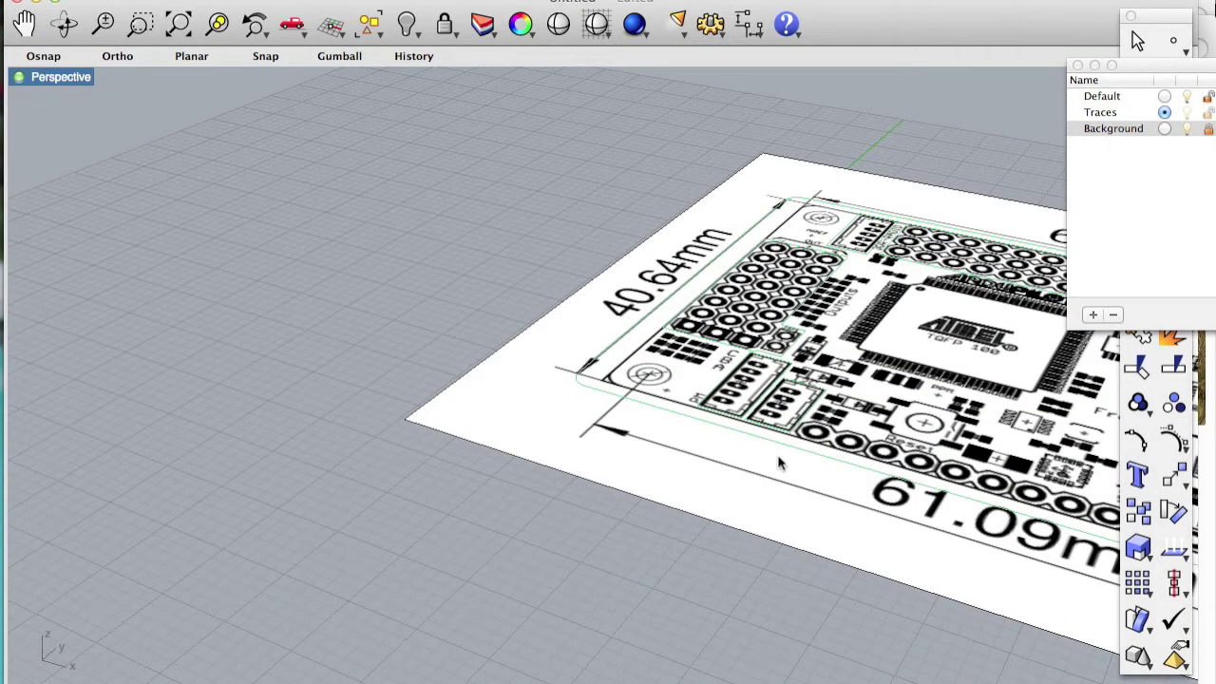
{"action": "scroll", "coordinate": [778, 462], "scroll_direction": "down", "scroll_amount": 10}
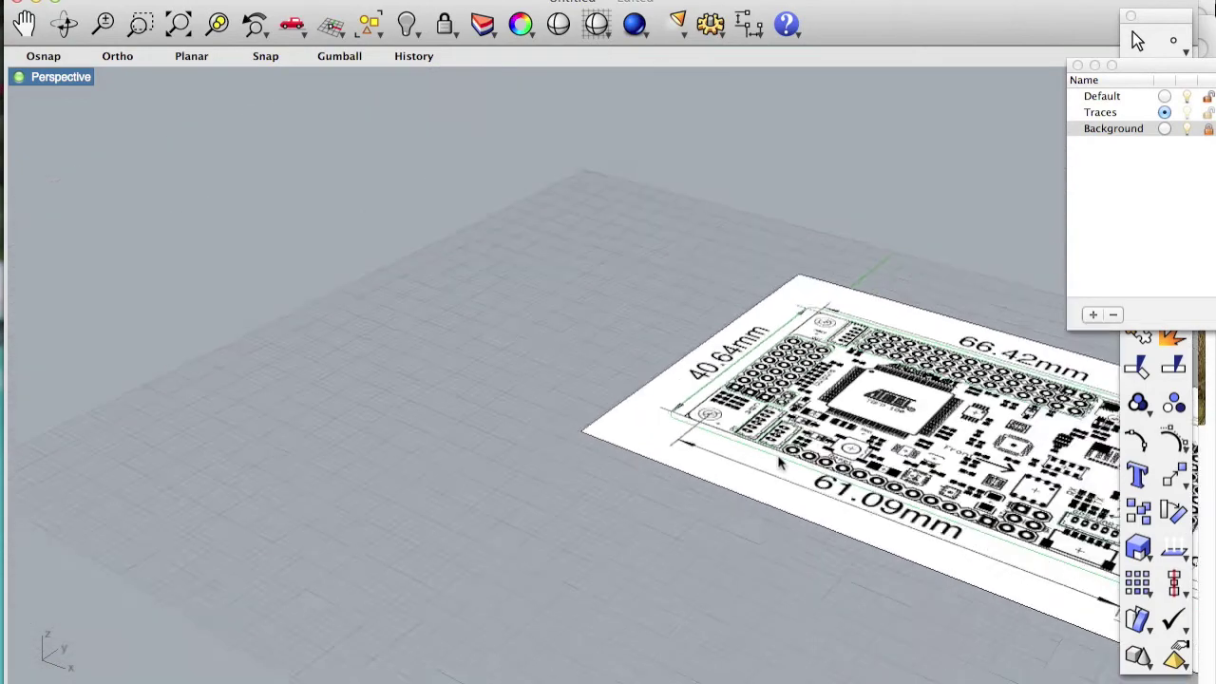
{"action": "scroll", "coordinate": [892, 447], "scroll_direction": "up", "scroll_amount": 3}
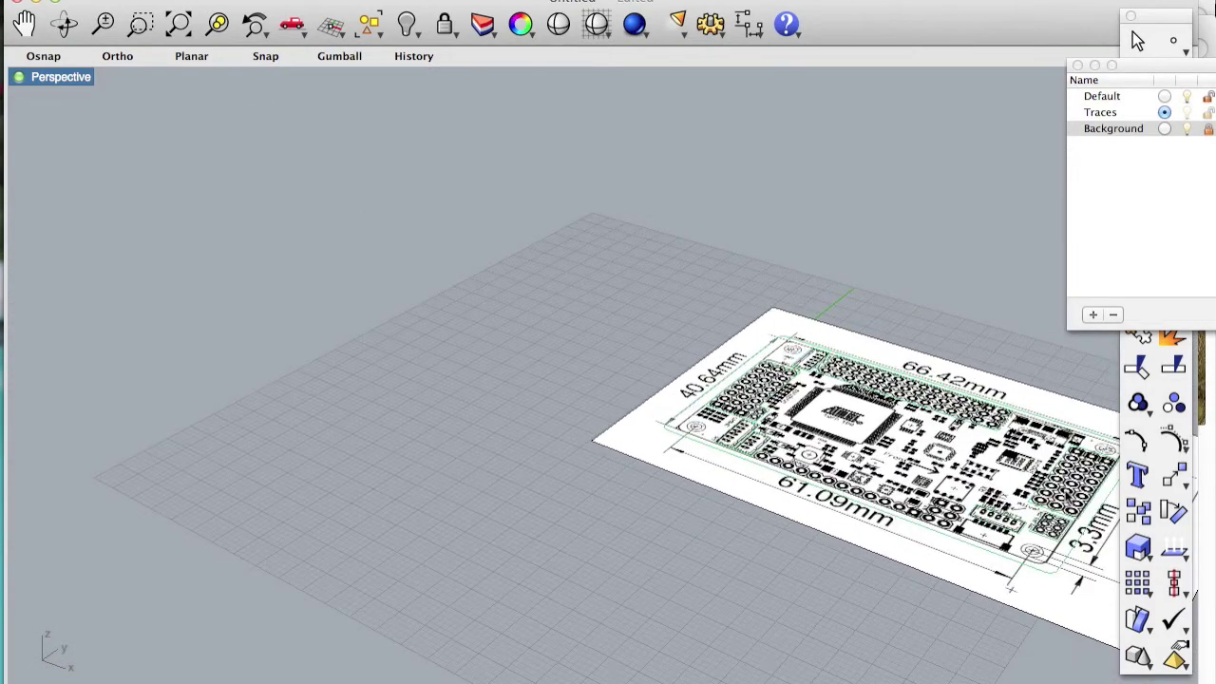
{"action": "scroll", "coordinate": [1067, 496], "scroll_direction": "up", "scroll_amount": 2}
{"action": "right_click_drag", "start_coordinate": [1026, 513], "coordinate": [1018, 489]}
{"action": "double_click", "coordinate": [34, 80]}
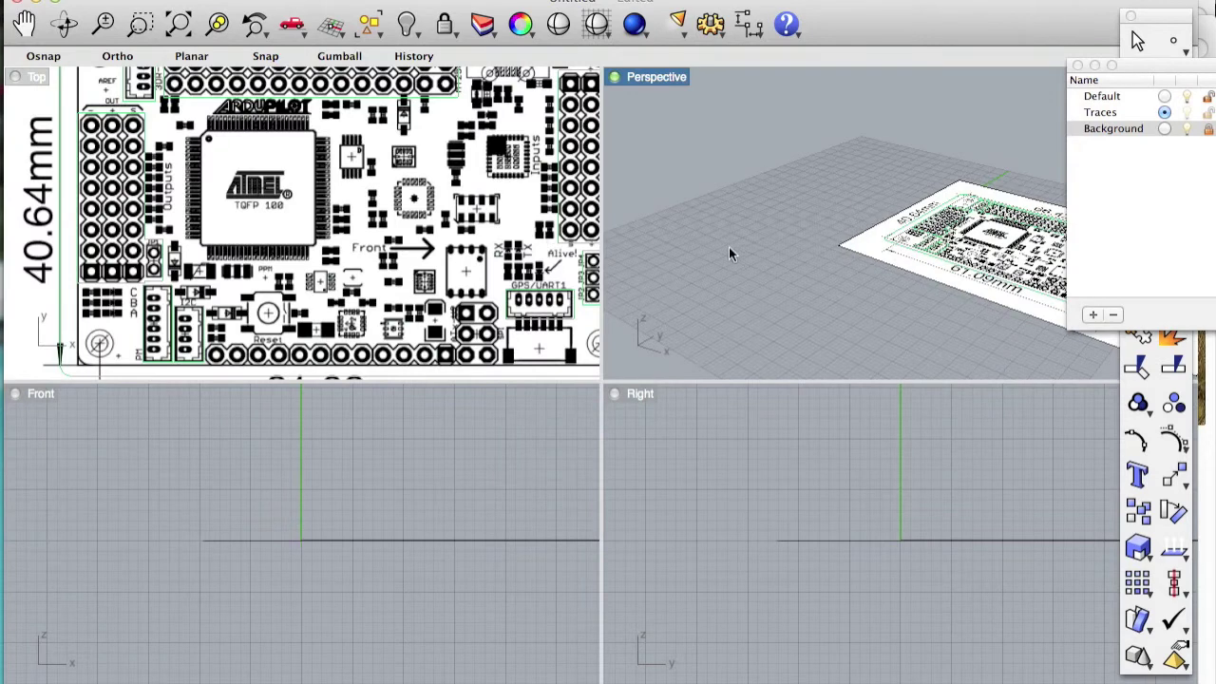
{"action": "double_click", "coordinate": [633, 82]}
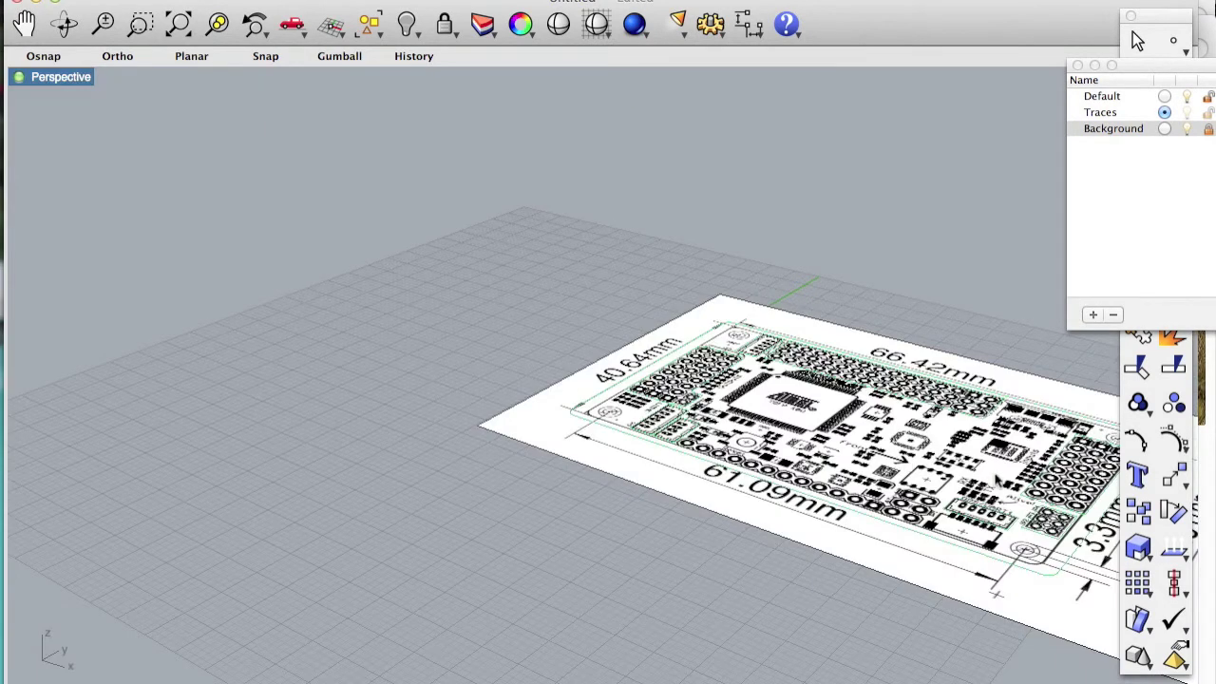
{"action": "scroll", "coordinate": [993, 477], "scroll_direction": "up", "scroll_amount": 5}
{"action": "scroll", "coordinate": [996, 481], "scroll_direction": "down", "scroll_amount": 2}
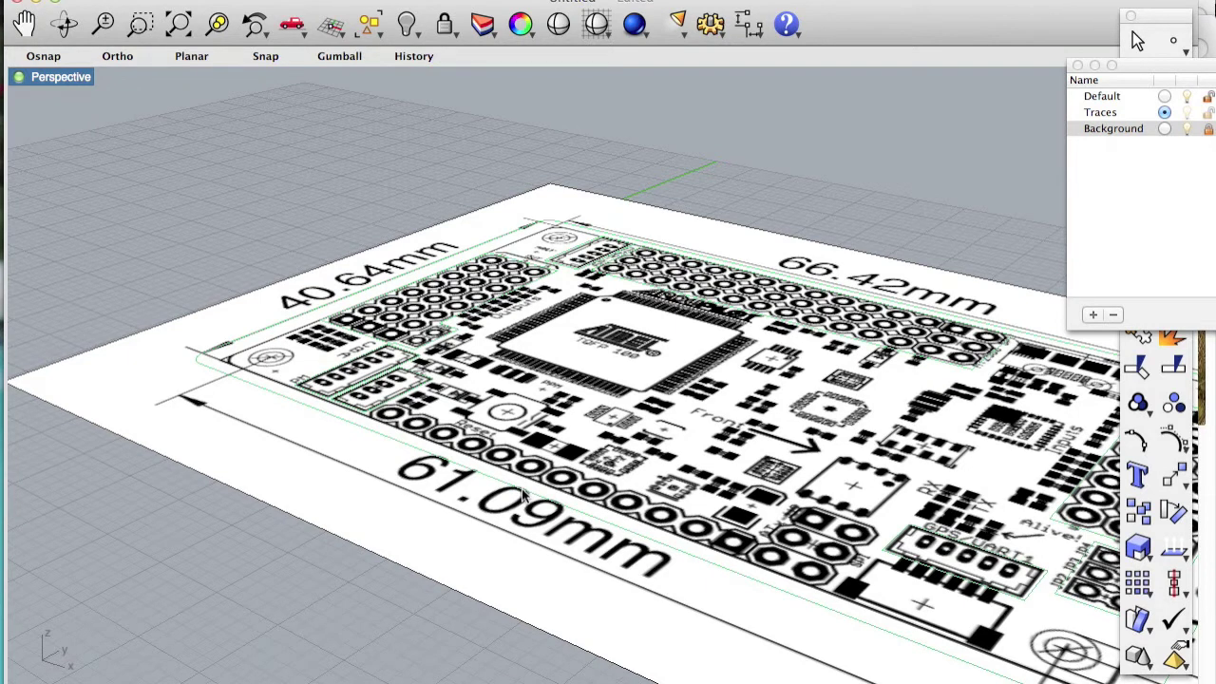
Use ExtrudeCrv on the rounded board outline with an extrusion distance of 2
{"action": "type", "text": "Extend"}
{"action": "key", "text": "BackSpace"}
{"action": "key", "text": "BackSpace"}
{"action": "key", "text": "BackSpace"}
{"action": "type", "text": "rudeCrv"}
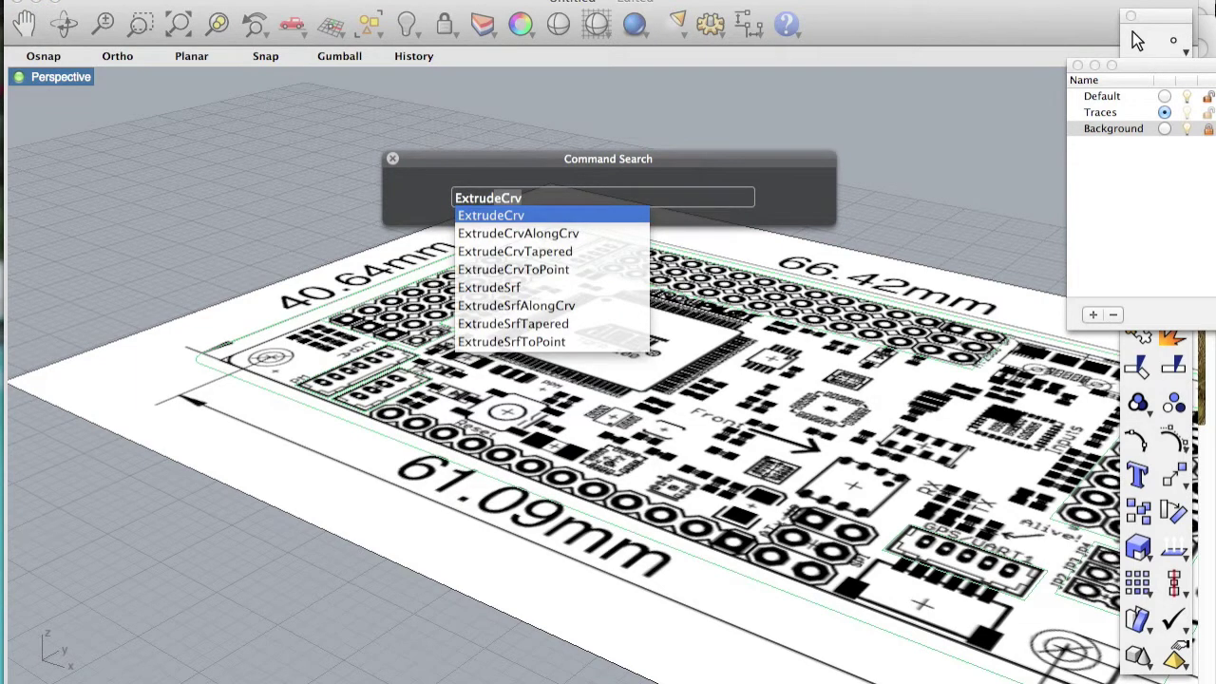
{"action": "key", "text": "Return"}
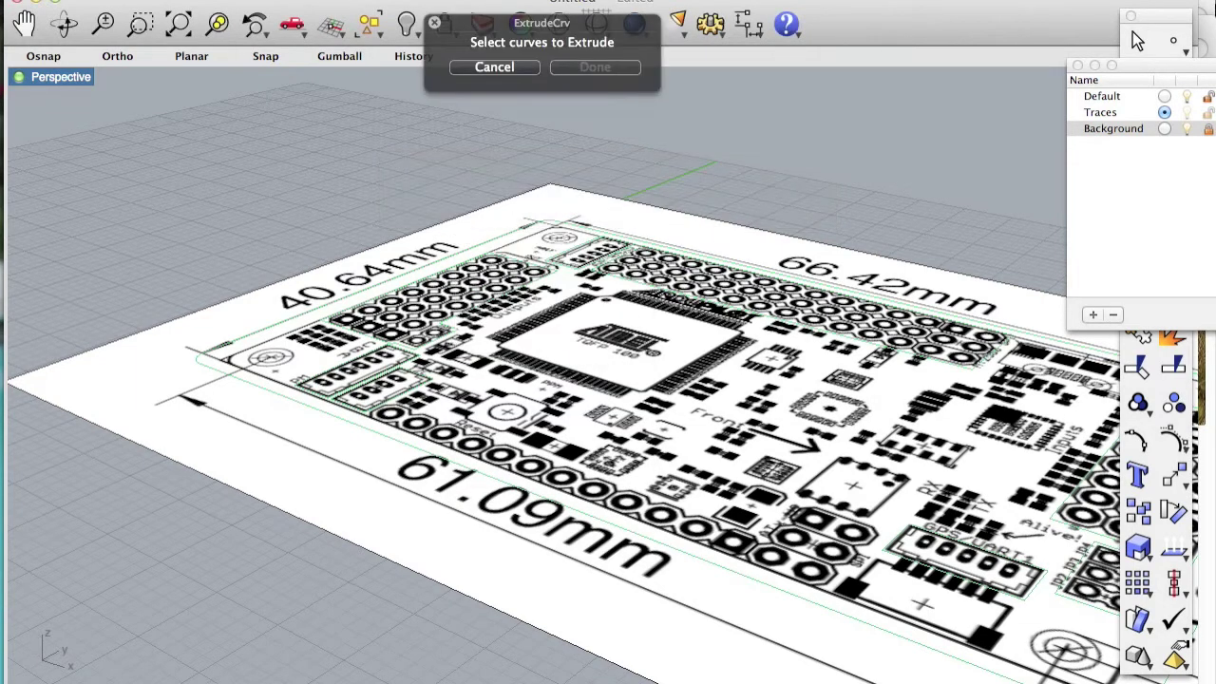
{"action": "left_click", "coordinate": [482, 477]}
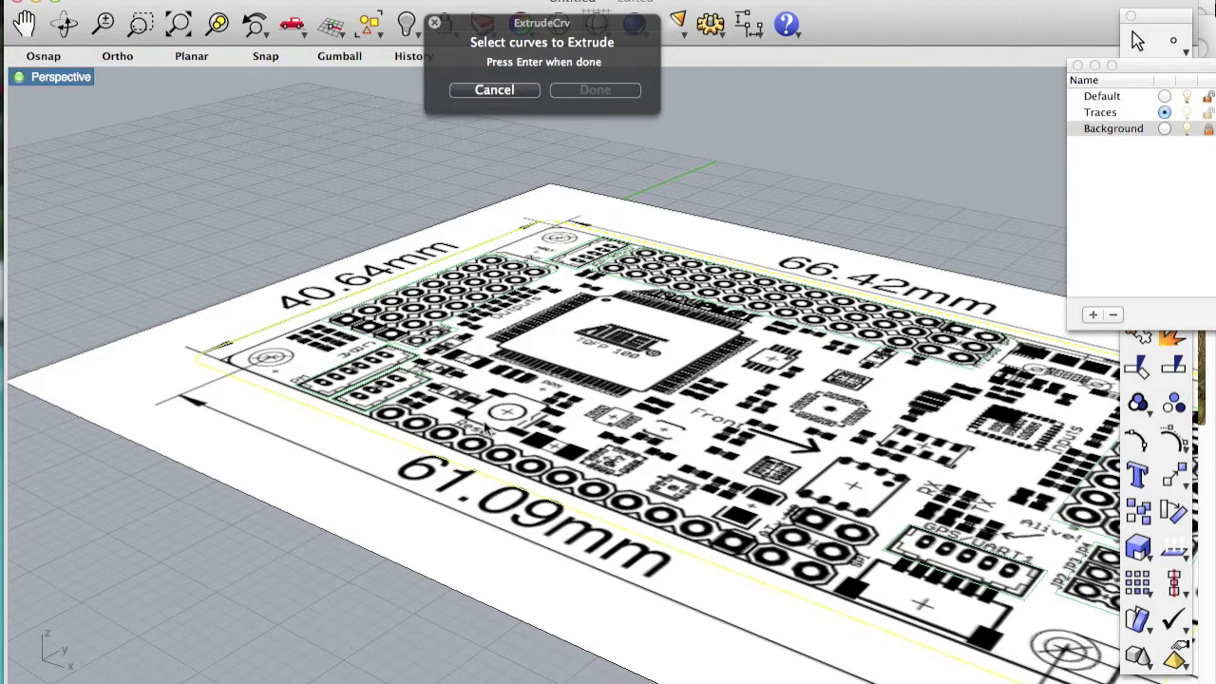
{"action": "key", "text": "Return"}
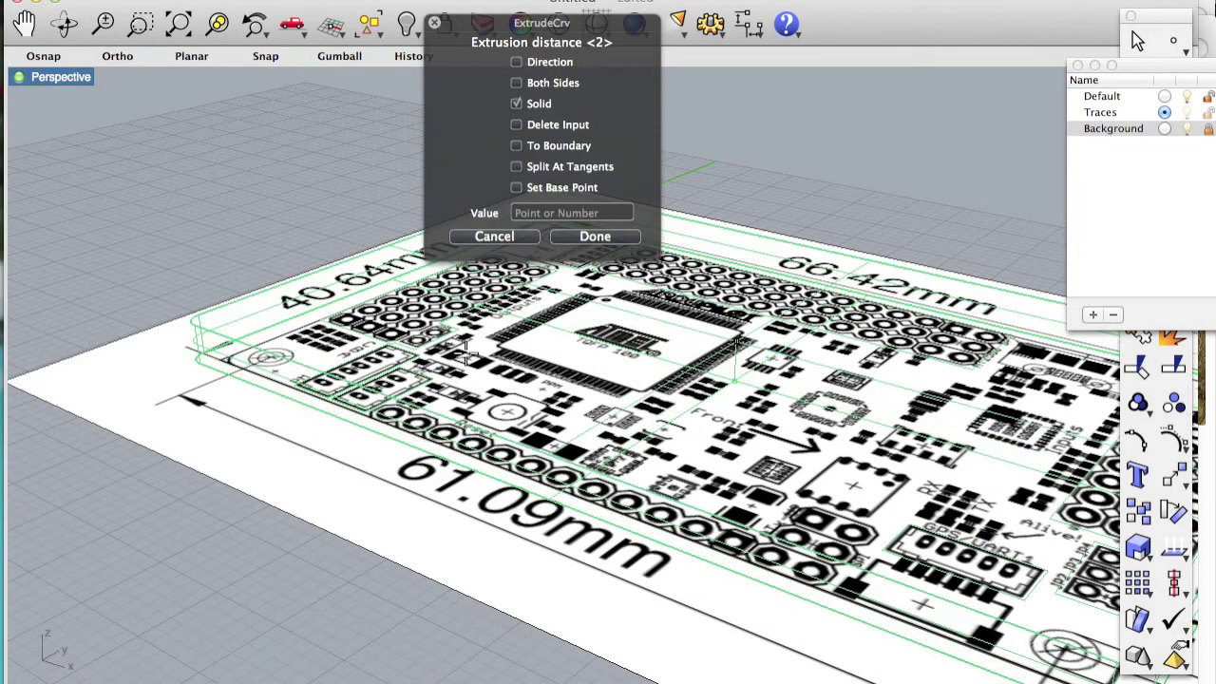
{"action": "type", "text": "2"}
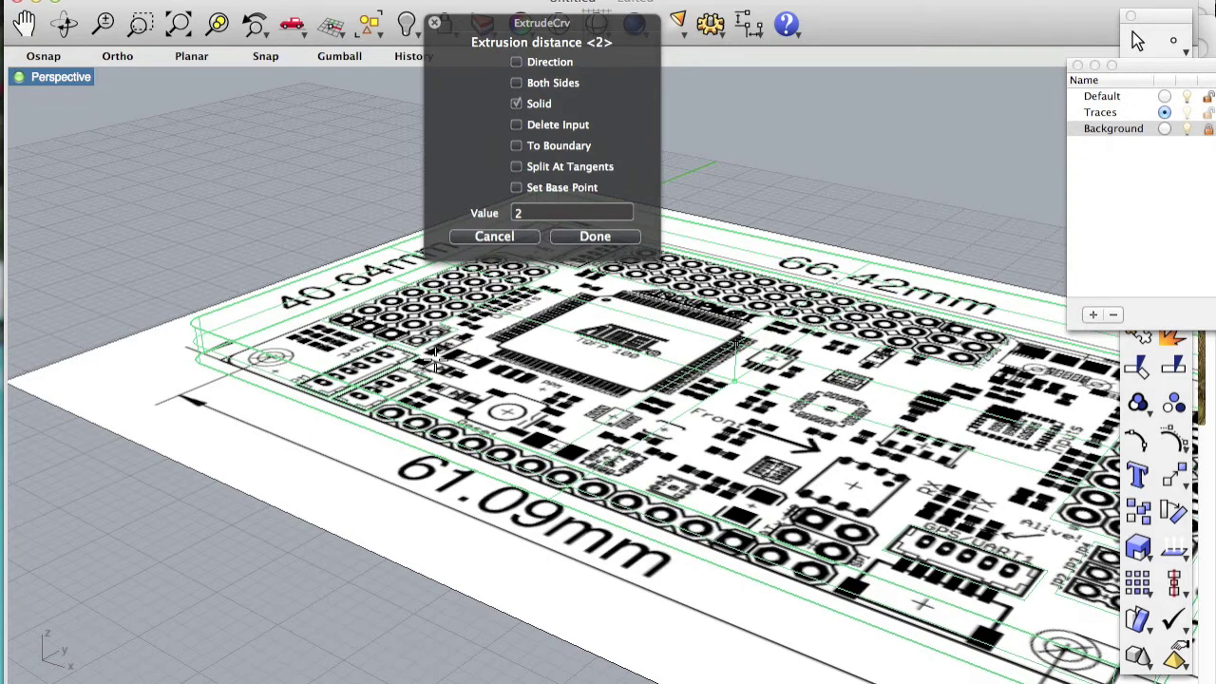
{"action": "key", "text": "Return"}
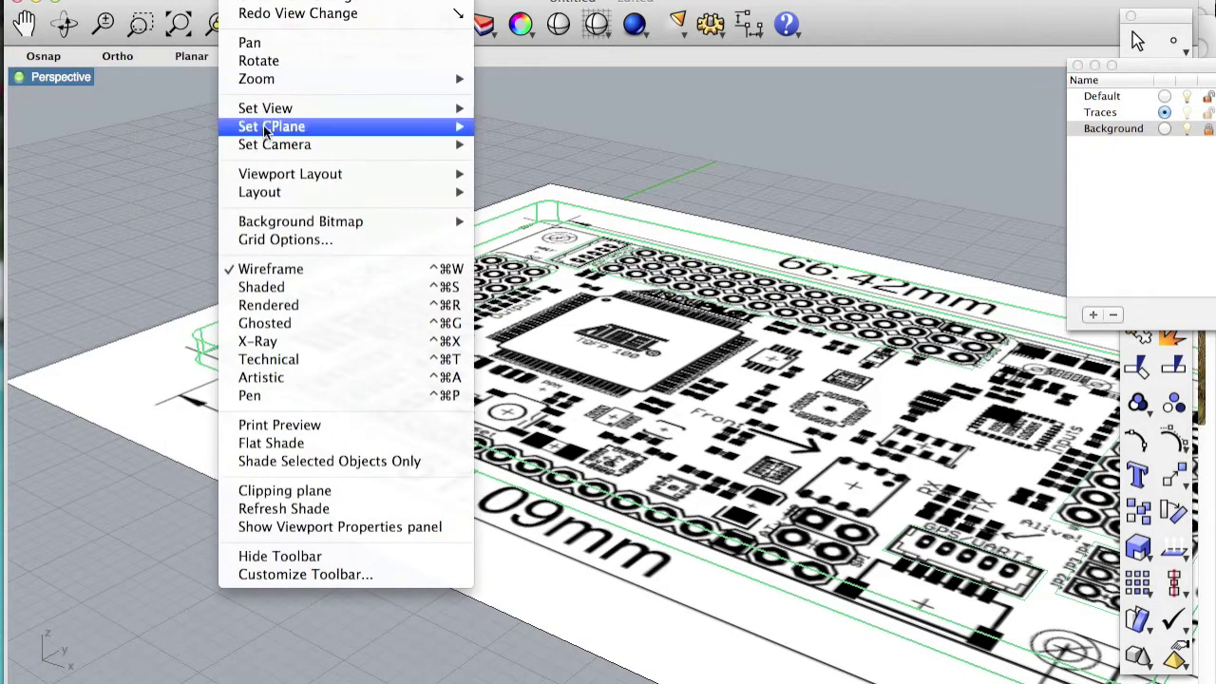
{"action": "left_click", "coordinate": [281, 285]}
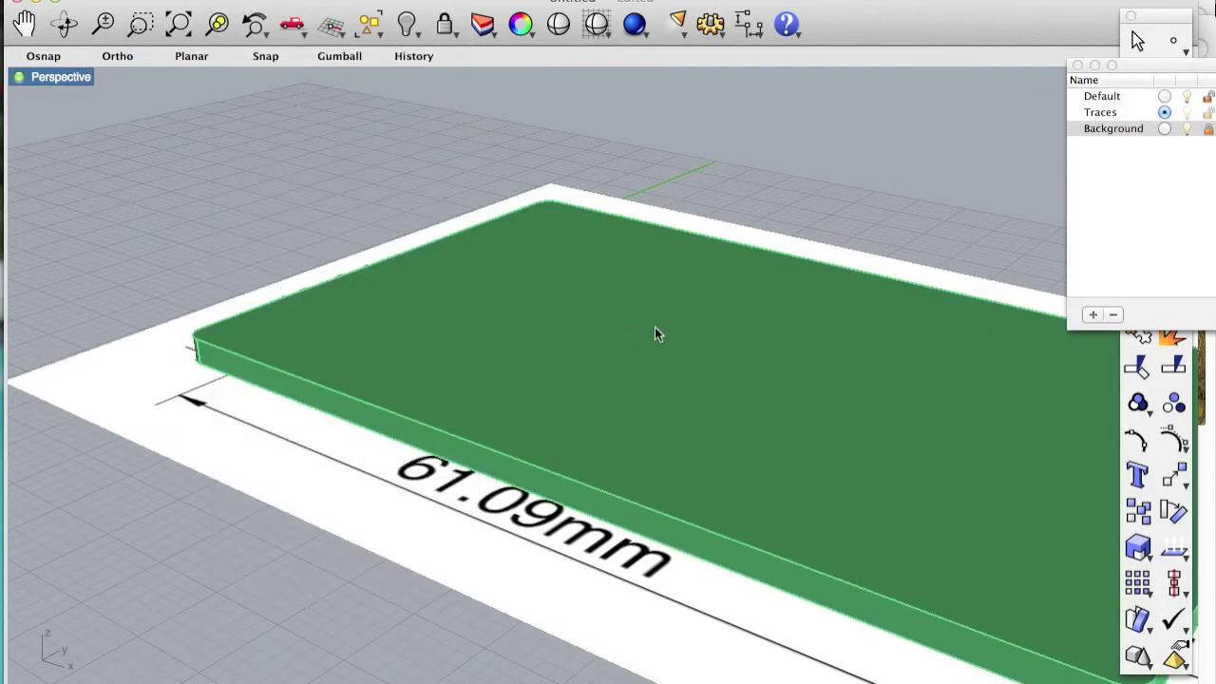
{"action": "scroll", "coordinate": [881, 385], "scroll_direction": "down", "scroll_amount": 5}
{"action": "scroll", "coordinate": [955, 392], "scroll_direction": "up", "scroll_amount": 5}
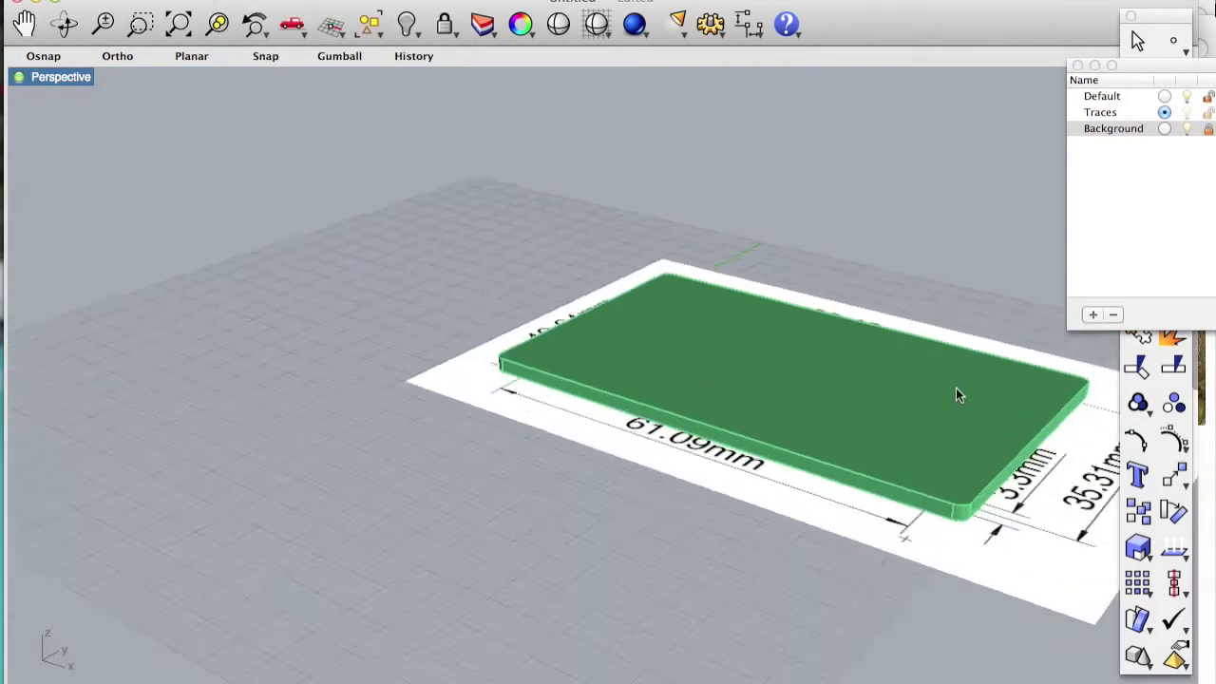
{"action": "scroll", "coordinate": [957, 395], "scroll_direction": "down", "scroll_amount": 3}
{"action": "scroll", "coordinate": [786, 359], "scroll_direction": "up", "scroll_amount": 4}
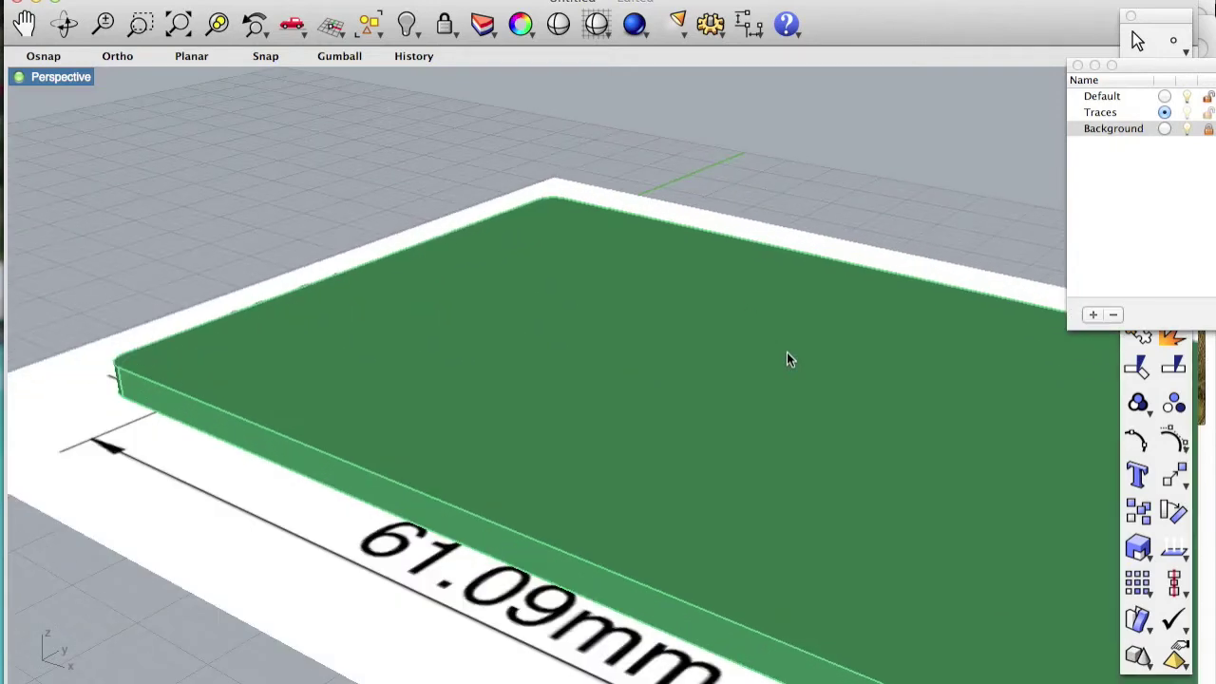
{"action": "scroll", "coordinate": [786, 359], "scroll_direction": "down", "scroll_amount": 2}
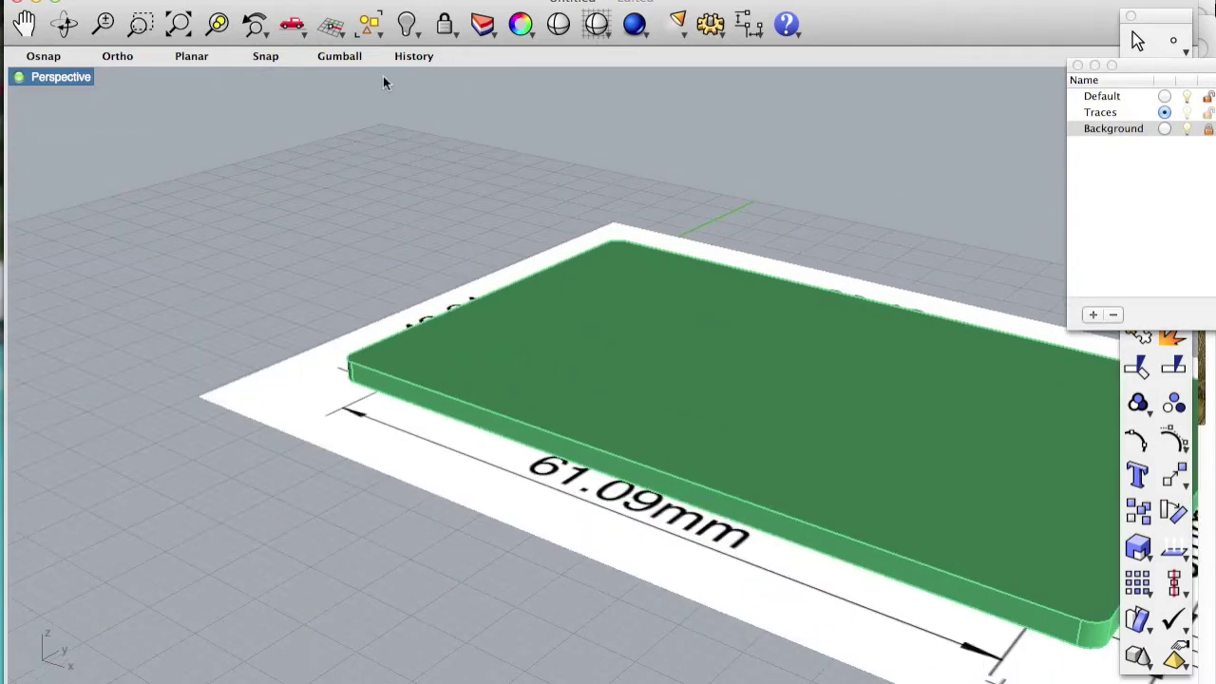
{"action": "right_click", "coordinate": [273, 284]}
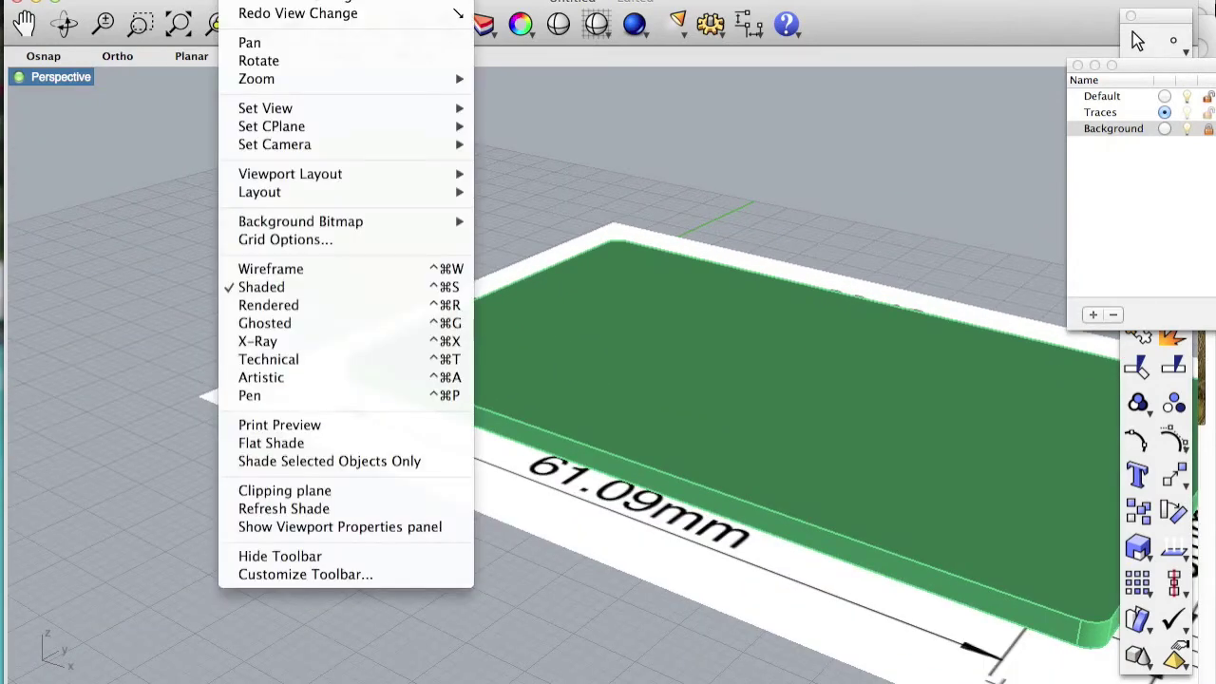
{"action": "left_click", "coordinate": [273, 270]}
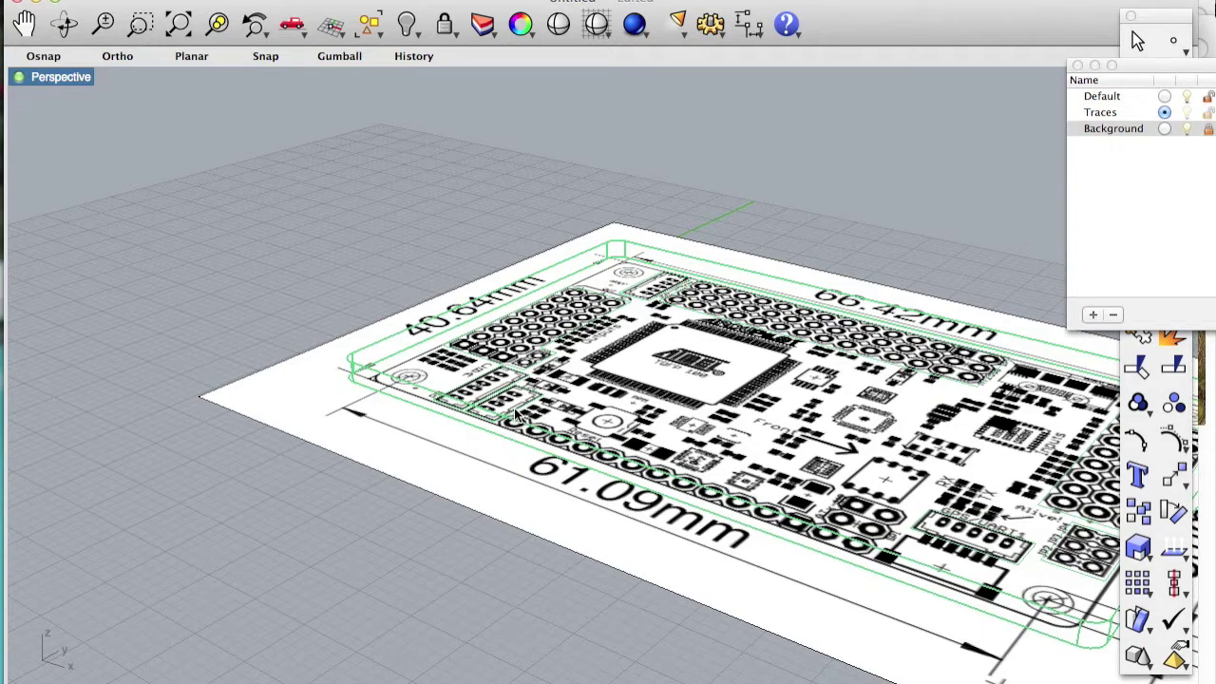
{"action": "type", "text": "Make2D"}
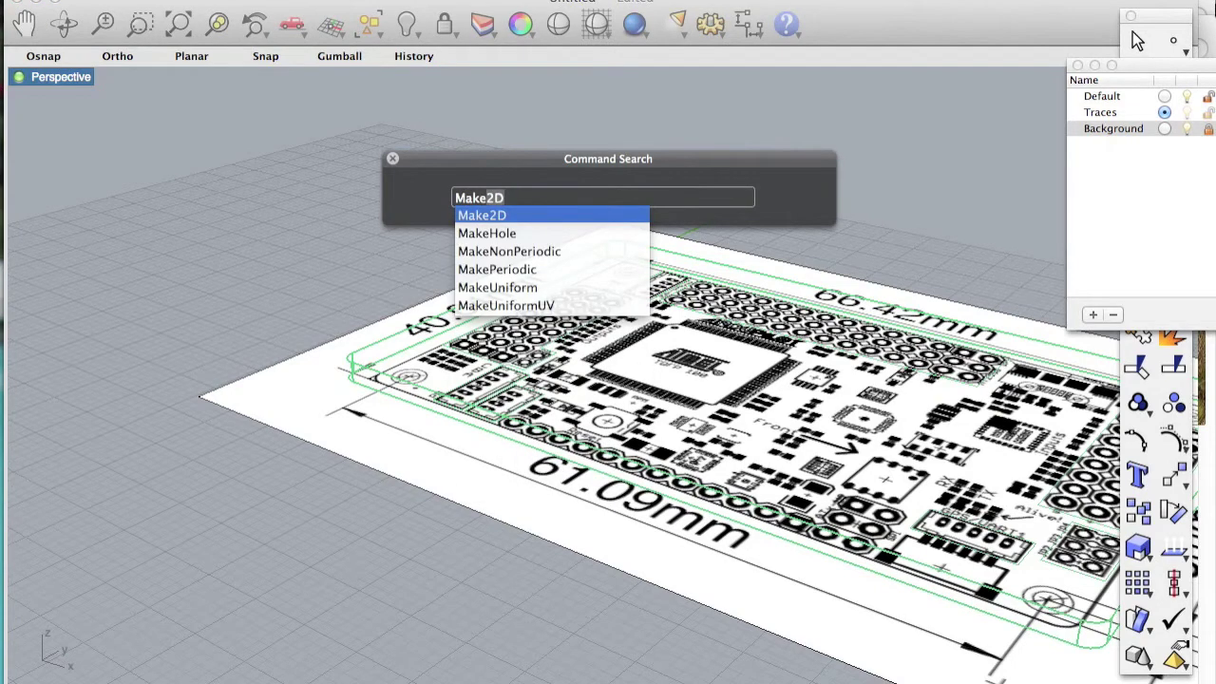
Cut the pin-header outline 2 mm into the board with MakeHole, then switch to Shaded display
{"action": "key", "text": "Down"}
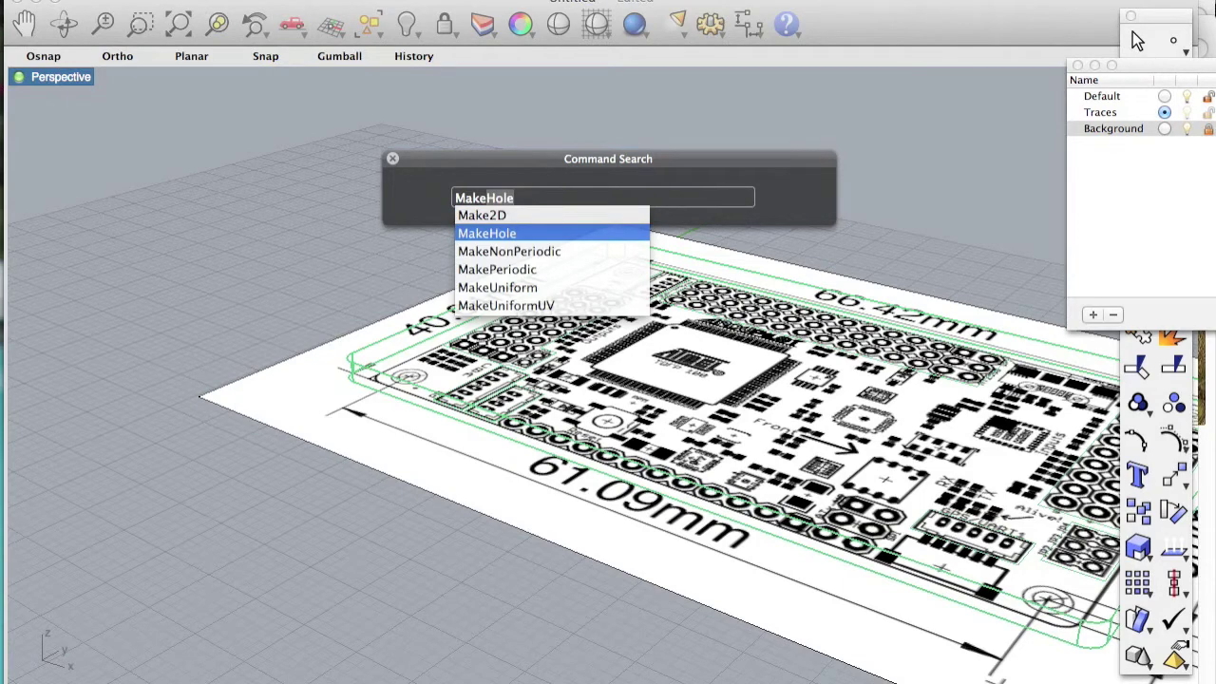
{"action": "key", "text": "Return"}
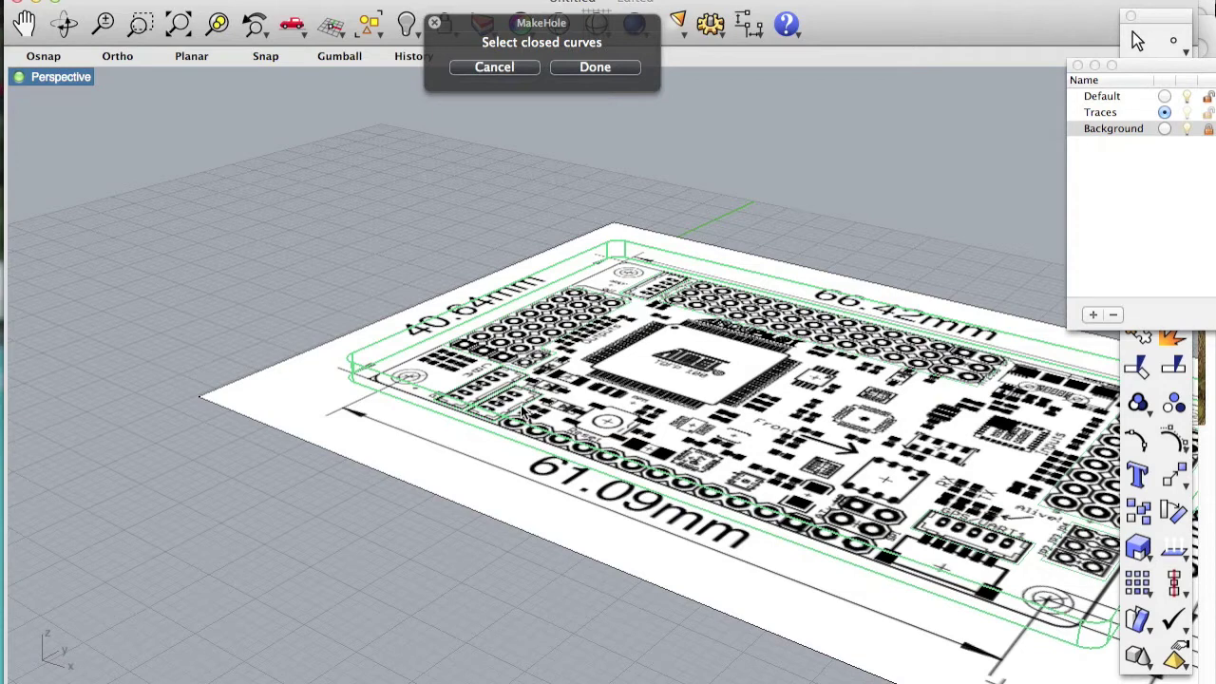
{"action": "left_click", "coordinate": [520, 409]}
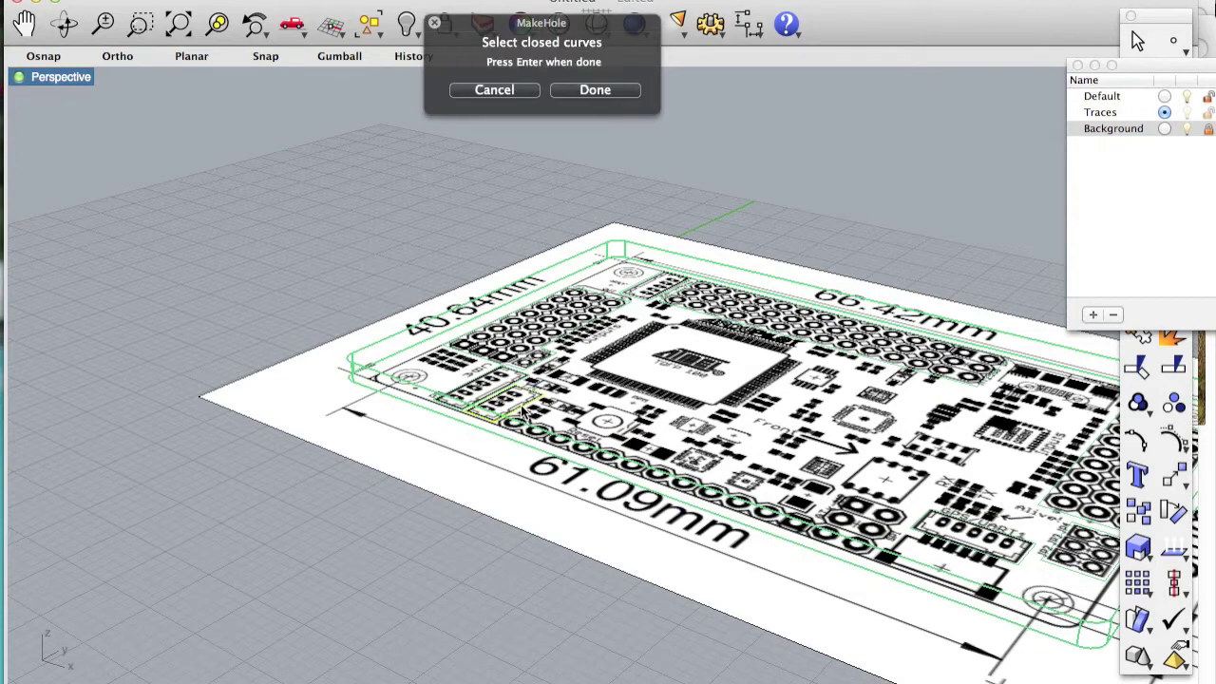
{"action": "key", "text": "Return"}
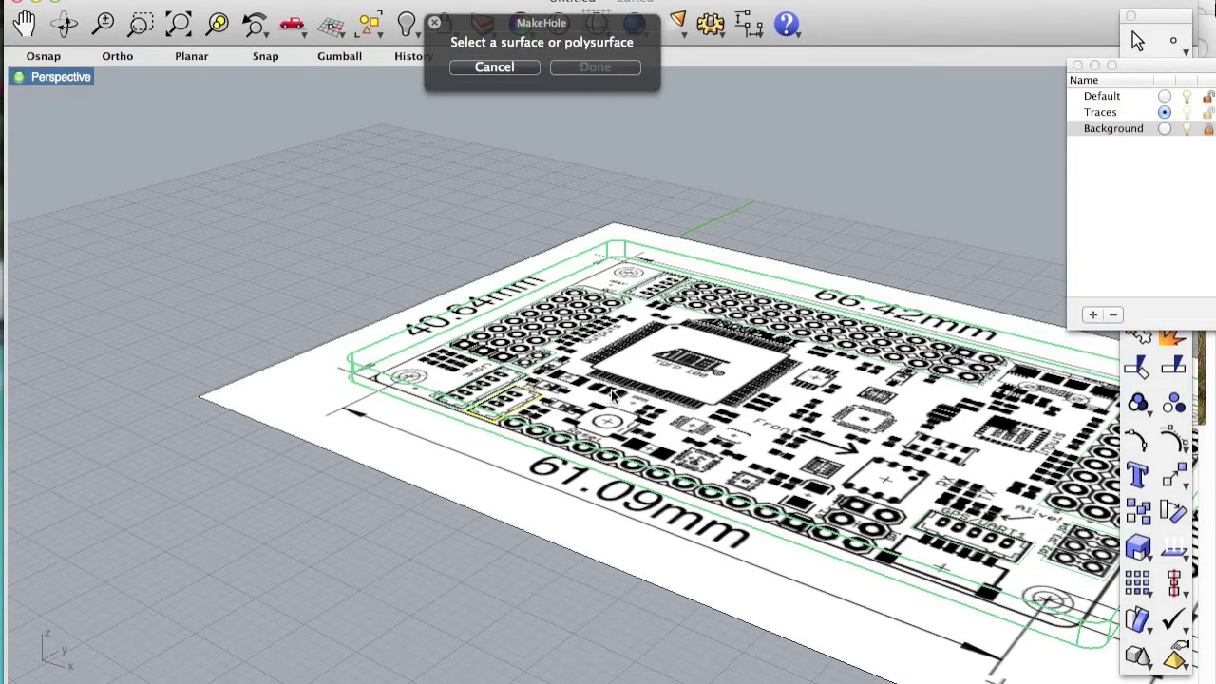
{"action": "left_click", "coordinate": [606, 452]}
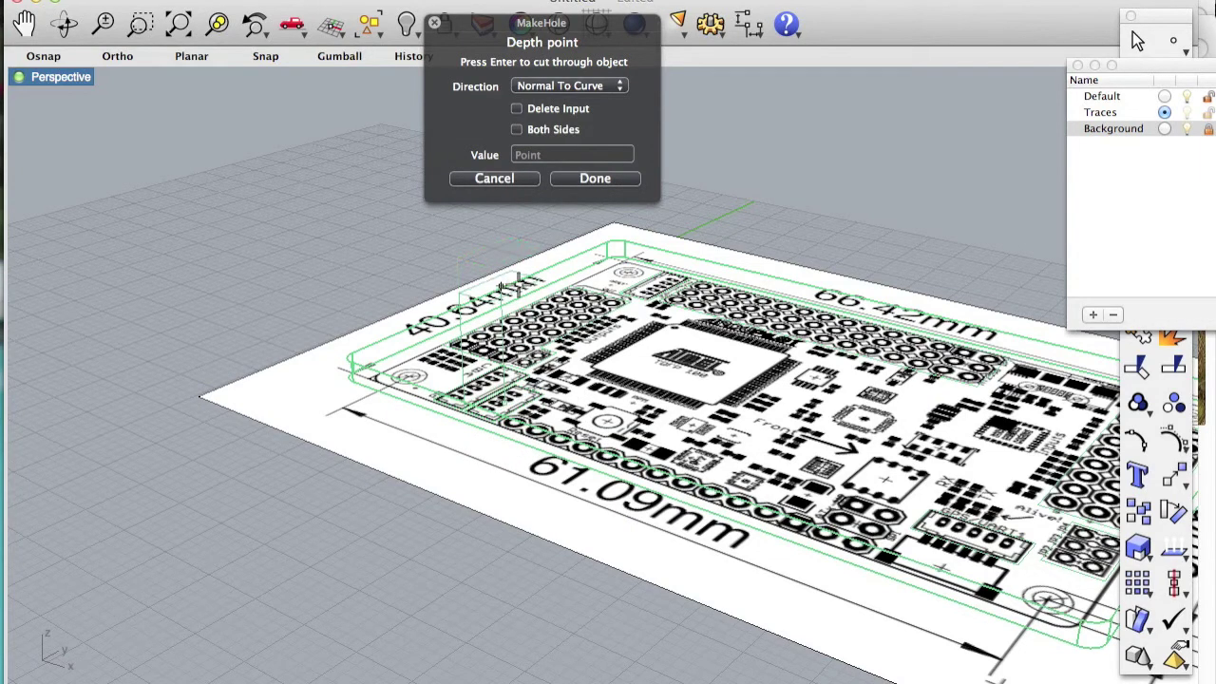
{"action": "type", "text": "2"}
{"action": "key", "text": "Return"}
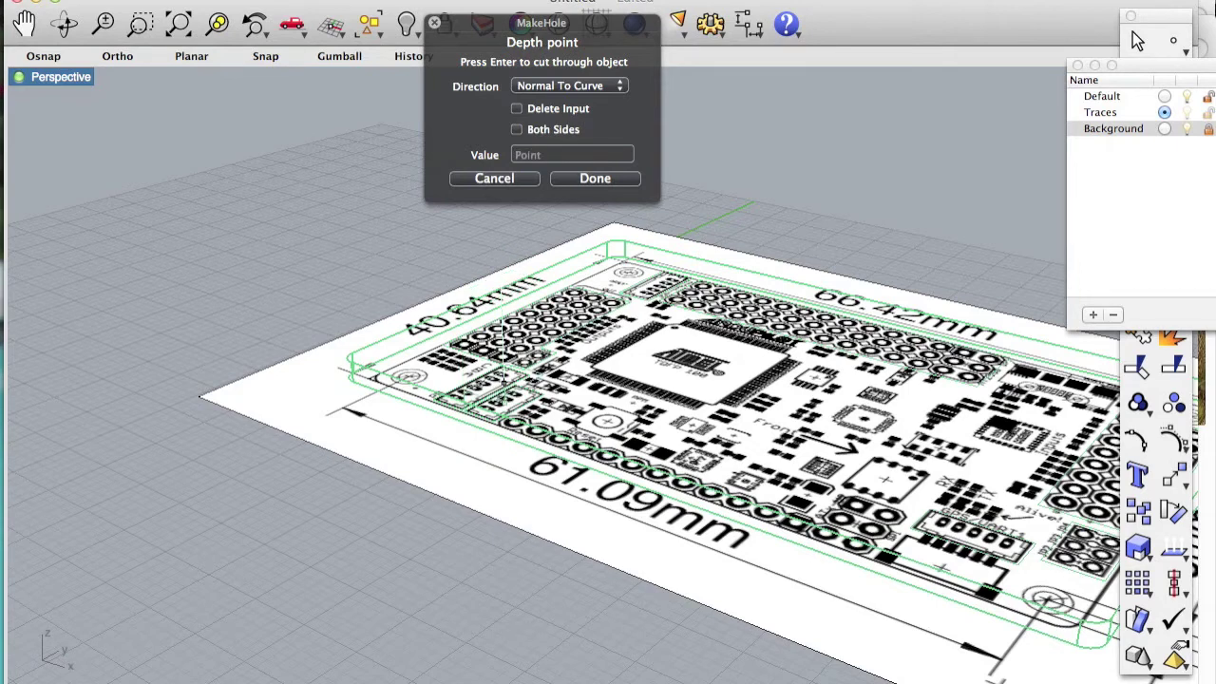
{"action": "key", "text": "Return"}
{"action": "right_click", "coordinate": [220, 290]}
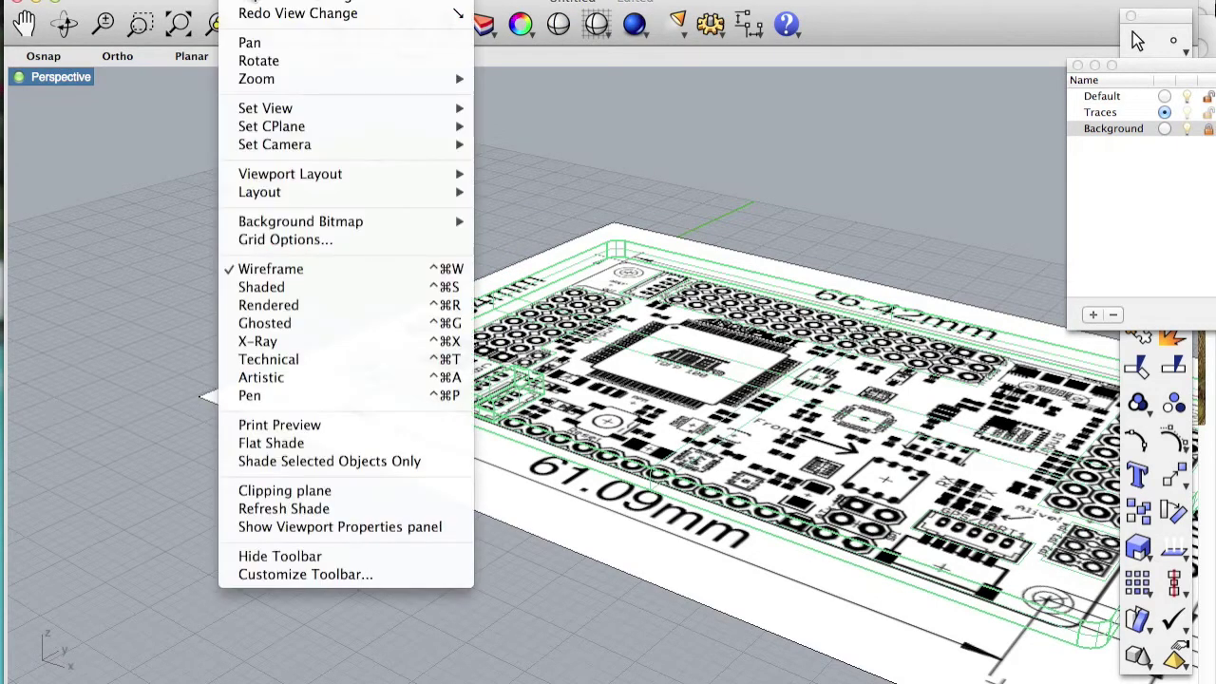
{"action": "left_click", "coordinate": [261, 287]}
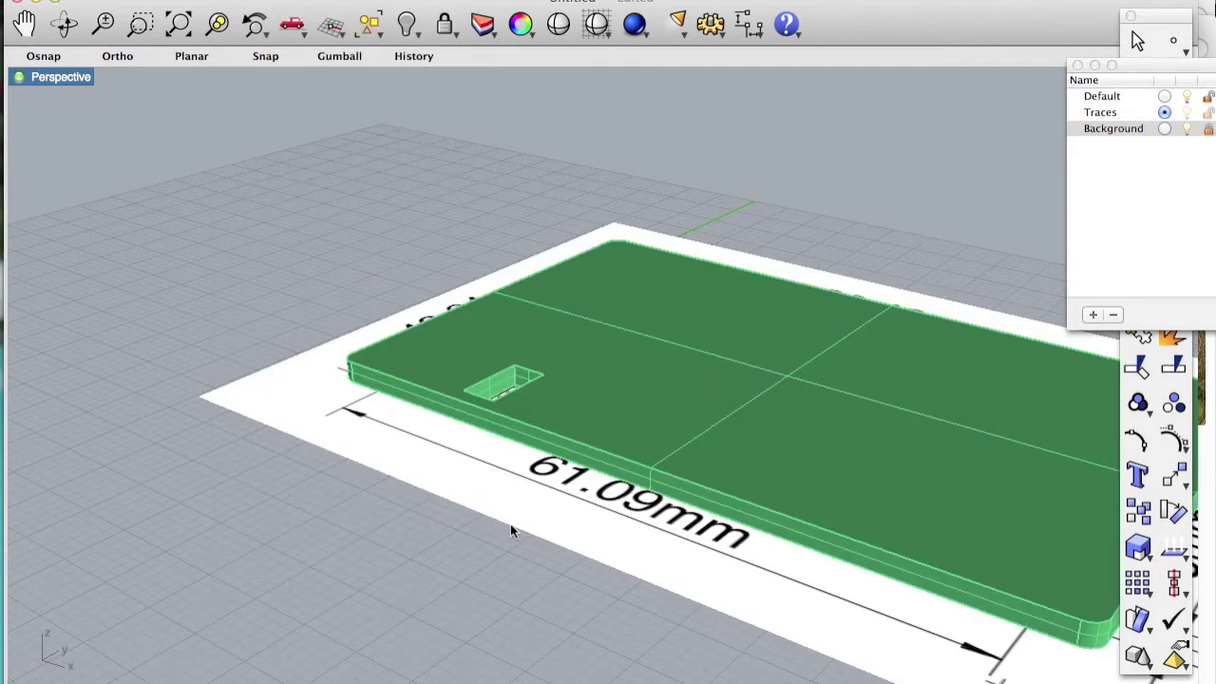
Hide the Background layer's PCB image and switch the view to Wireframe, checking the board's underside
{"action": "mouse_move", "coordinate": [510, 523]}
{"action": "right_mouse_down"}
{"action": "mouse_move", "coordinate": [532, 331]}
{"action": "mouse_move", "coordinate": [623, 321]}
{"action": "mouse_move", "coordinate": [932, 145]}
{"action": "right_mouse_up"}
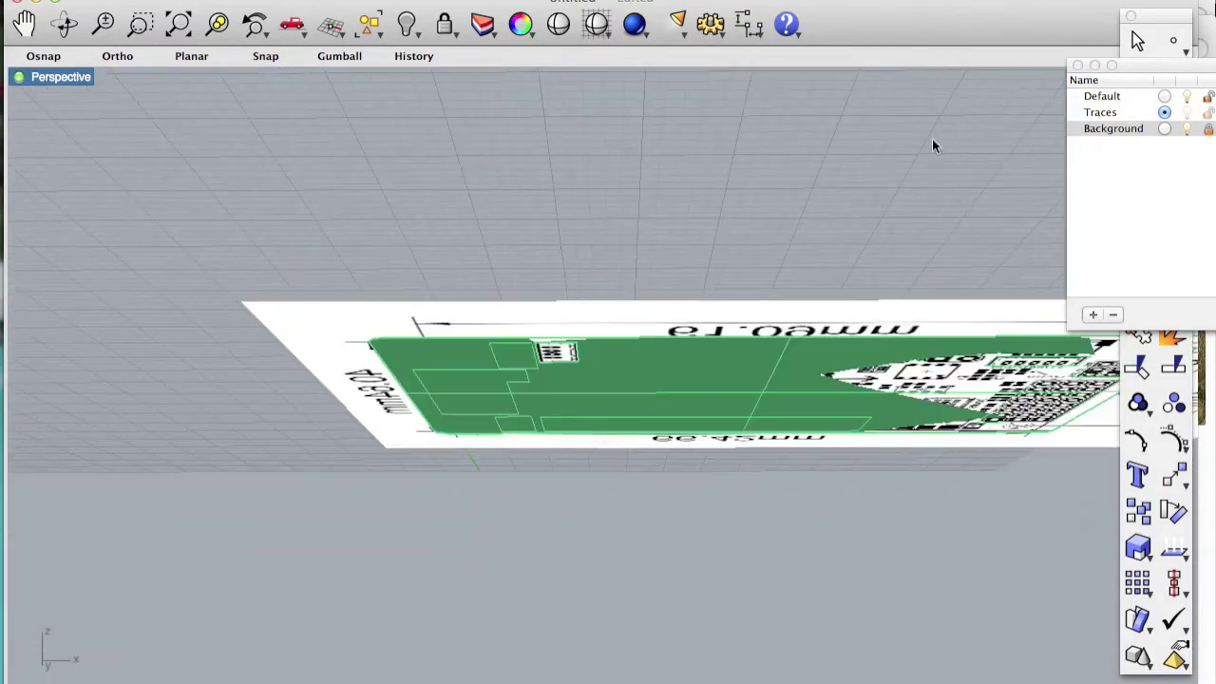
{"action": "left_click", "coordinate": [1187, 129]}
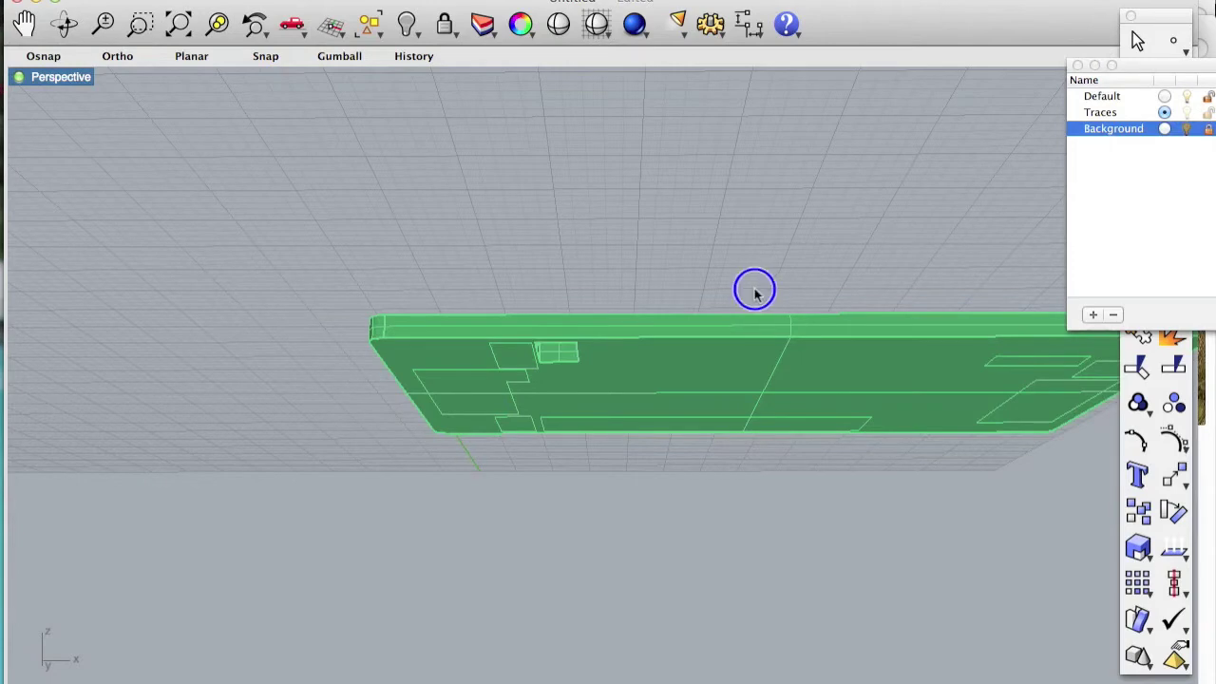
{"action": "right_click_drag", "start_coordinate": [755, 293], "coordinate": [711, 446]}
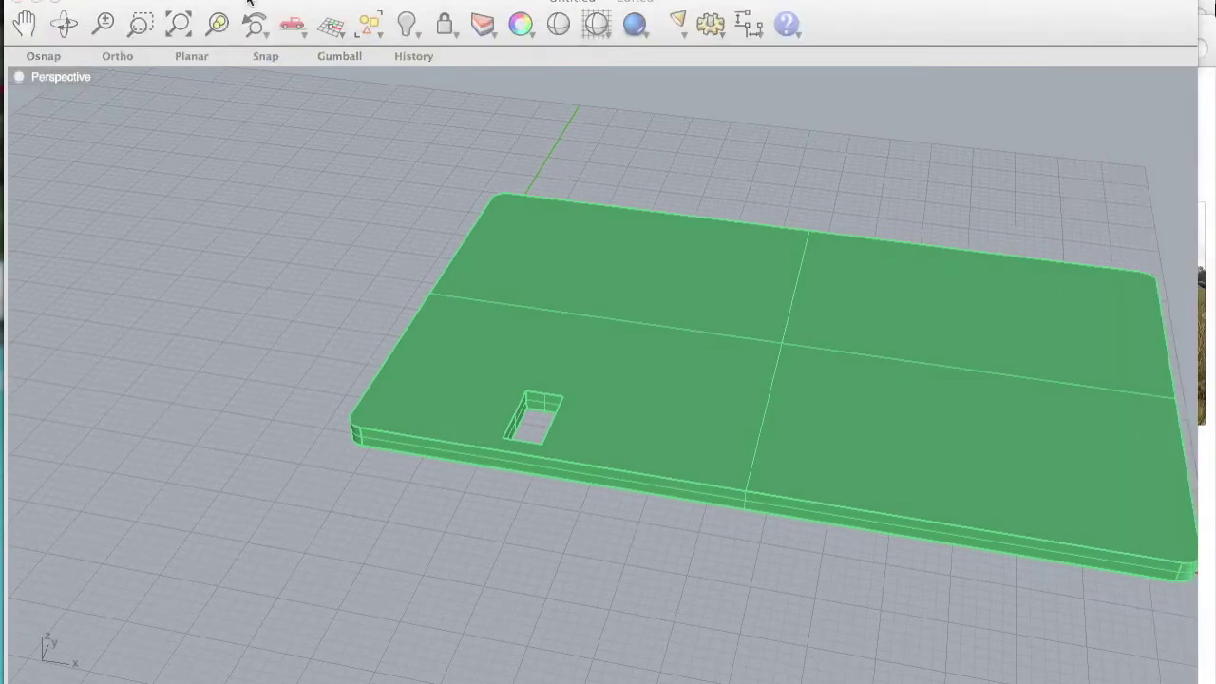
{"action": "left_click", "coordinate": [285, 1]}
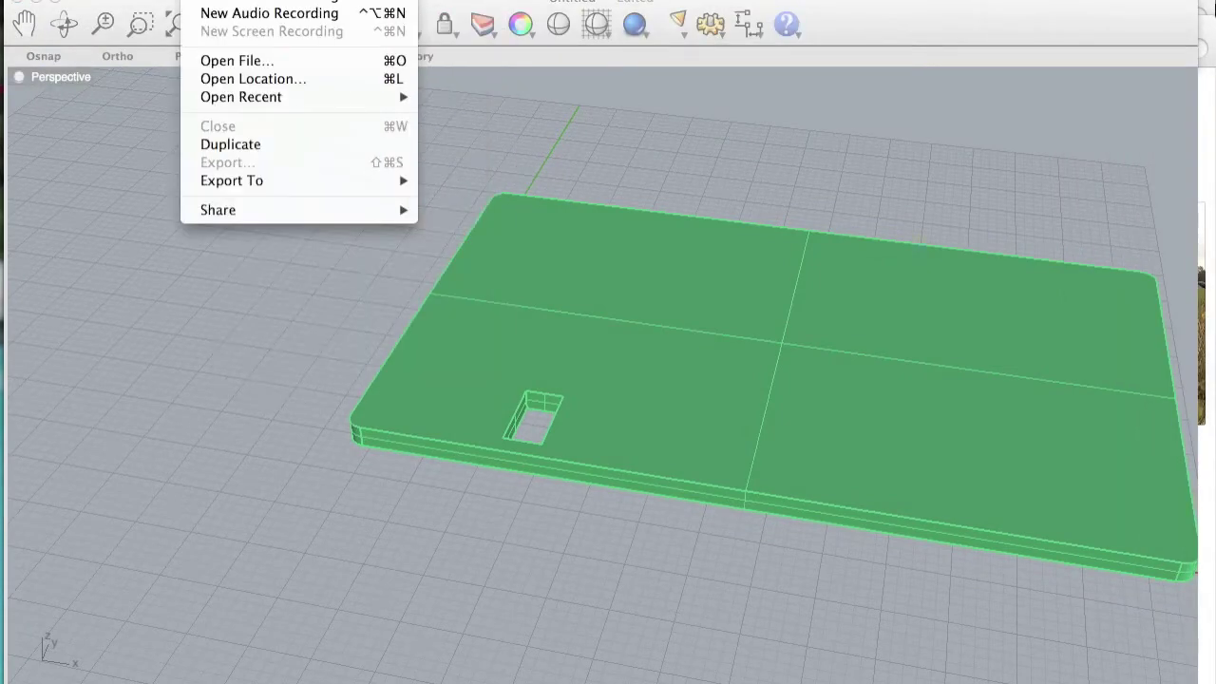
{"action": "left_click", "coordinate": [241, 252]}
{"action": "left_click", "coordinate": [254, 2]}
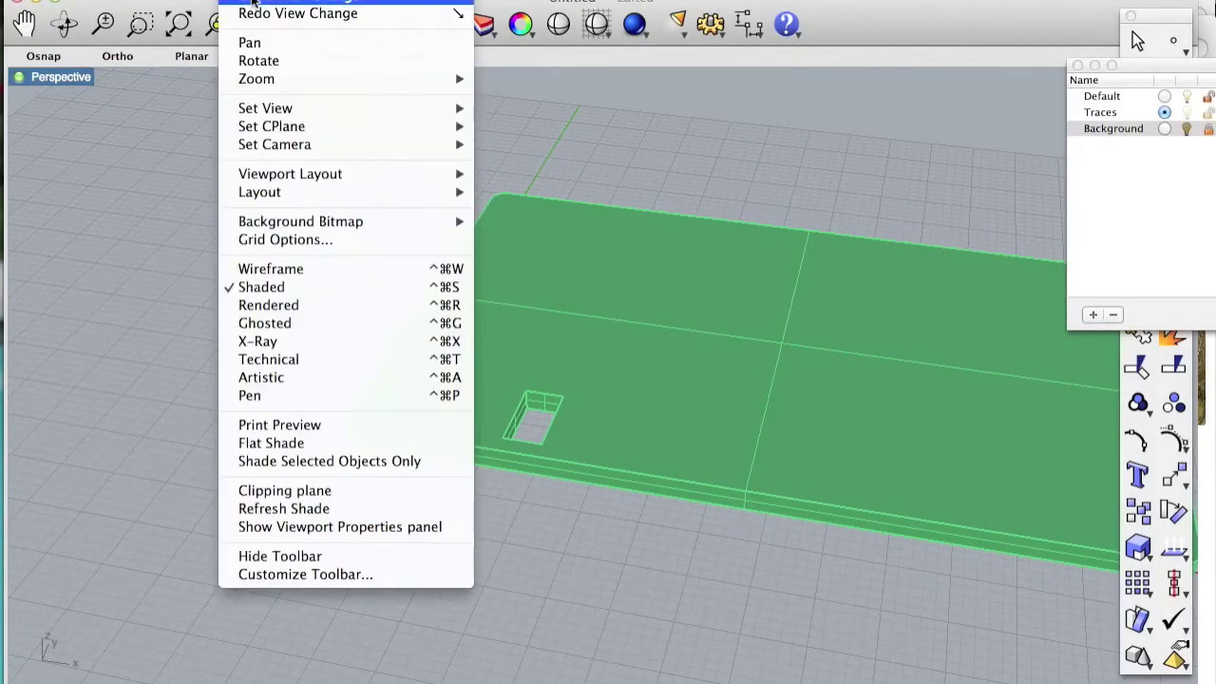
{"action": "left_click", "coordinate": [297, 267]}
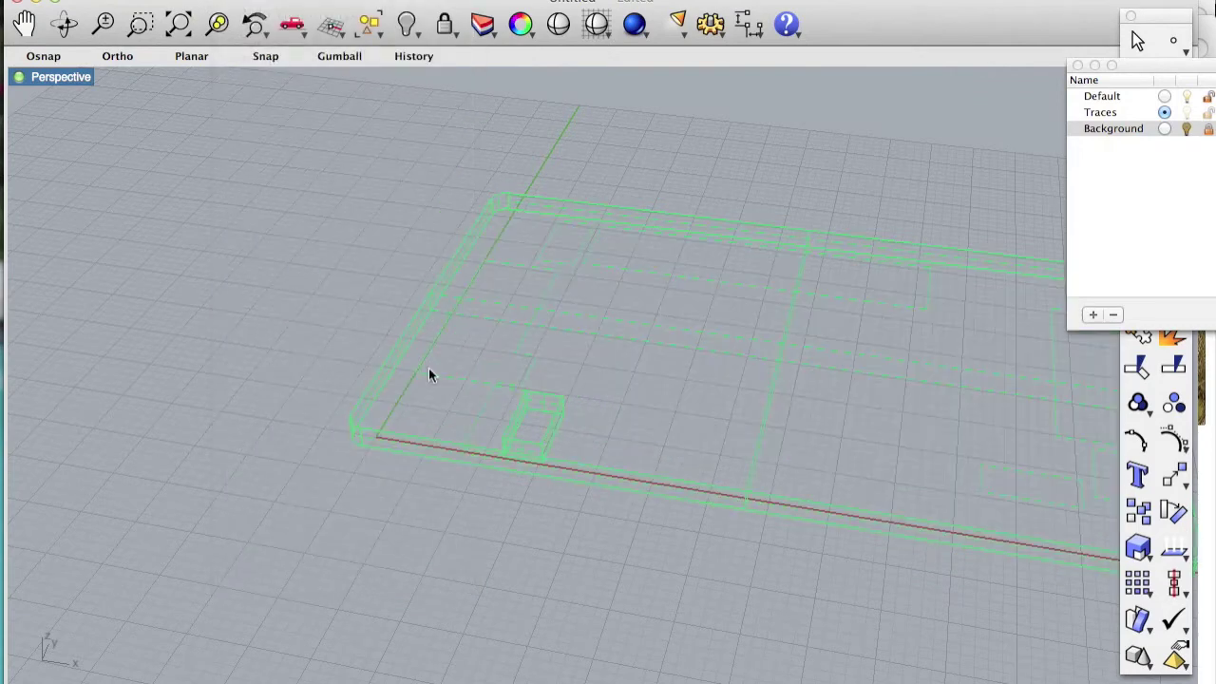
Select the stepped Outputs-and-JP1 outline and run MakeHole on the board slab with 2 mm depth
{"action": "left_click", "coordinate": [483, 406]}
{"action": "type", "text": "Make2D"}
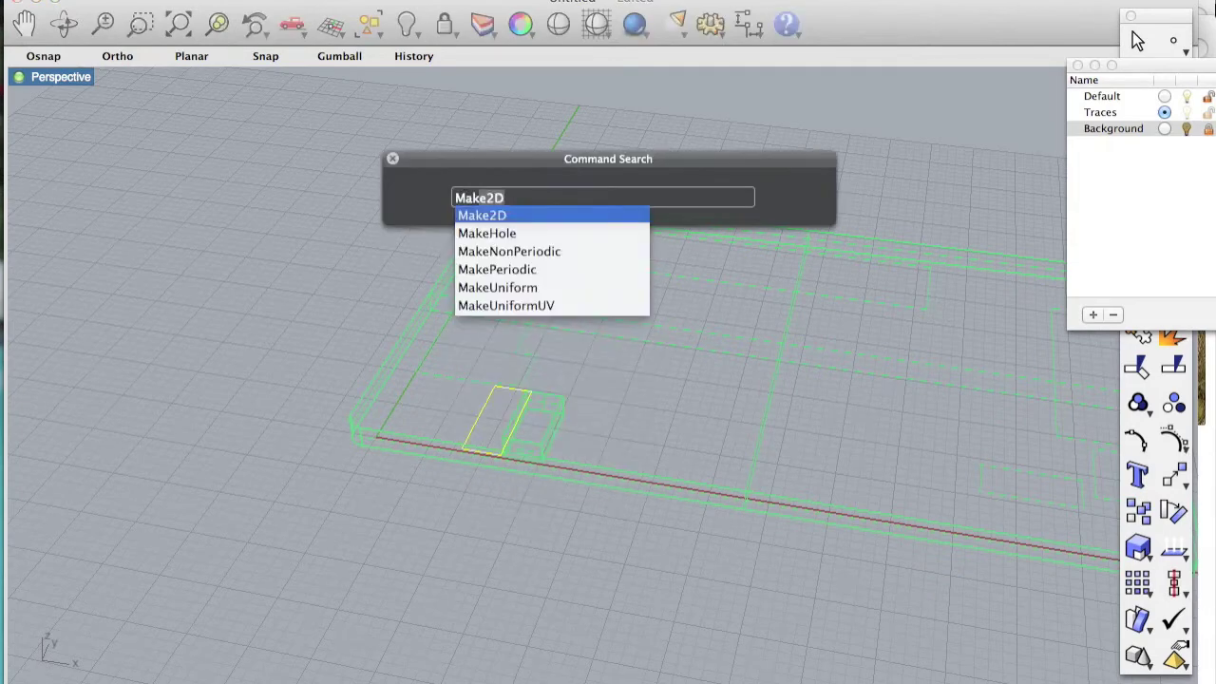
{"action": "key", "text": "Down"}
{"action": "key", "text": "Return"}
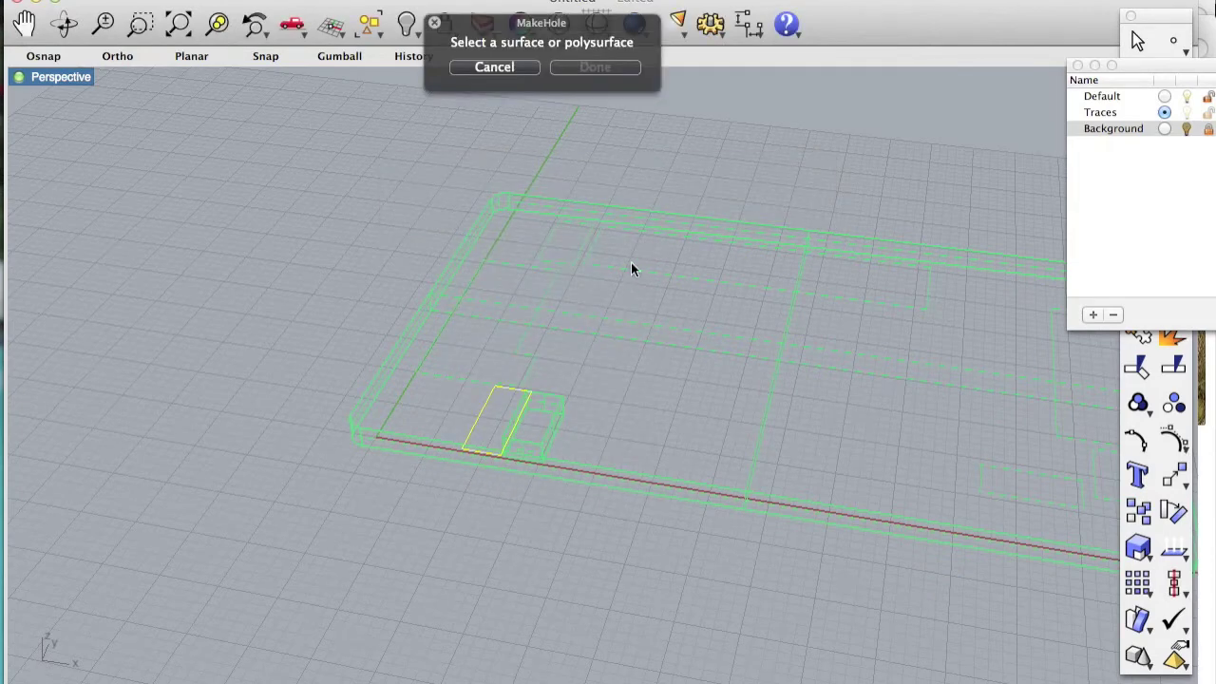
{"action": "left_click", "coordinate": [590, 465]}
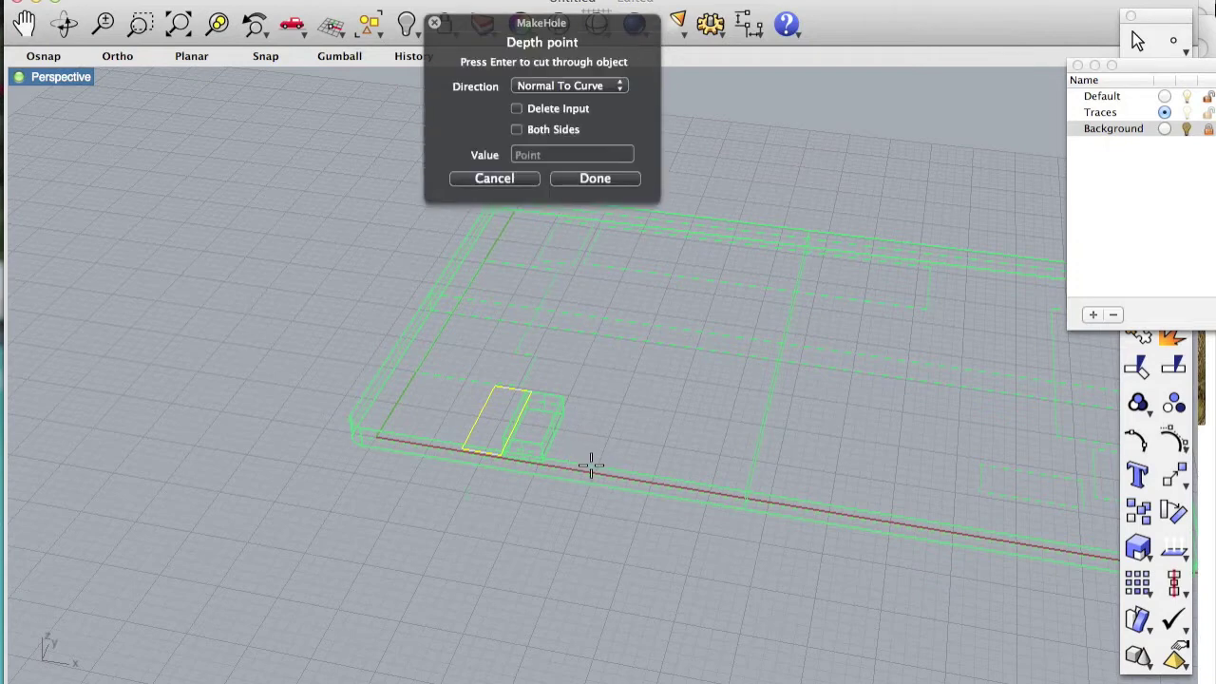
{"action": "type", "text": "2"}
{"action": "key", "text": "Return"}
{"action": "left_click", "coordinate": [495, 401]}
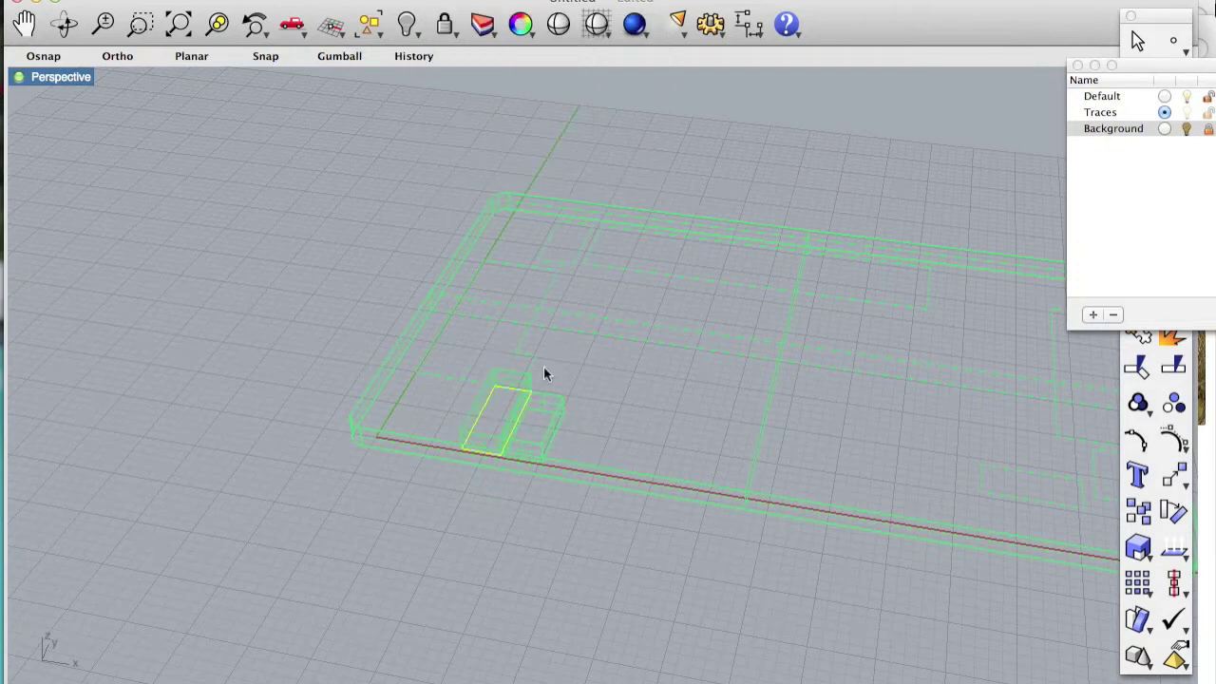
{"action": "left_click", "coordinate": [521, 351]}
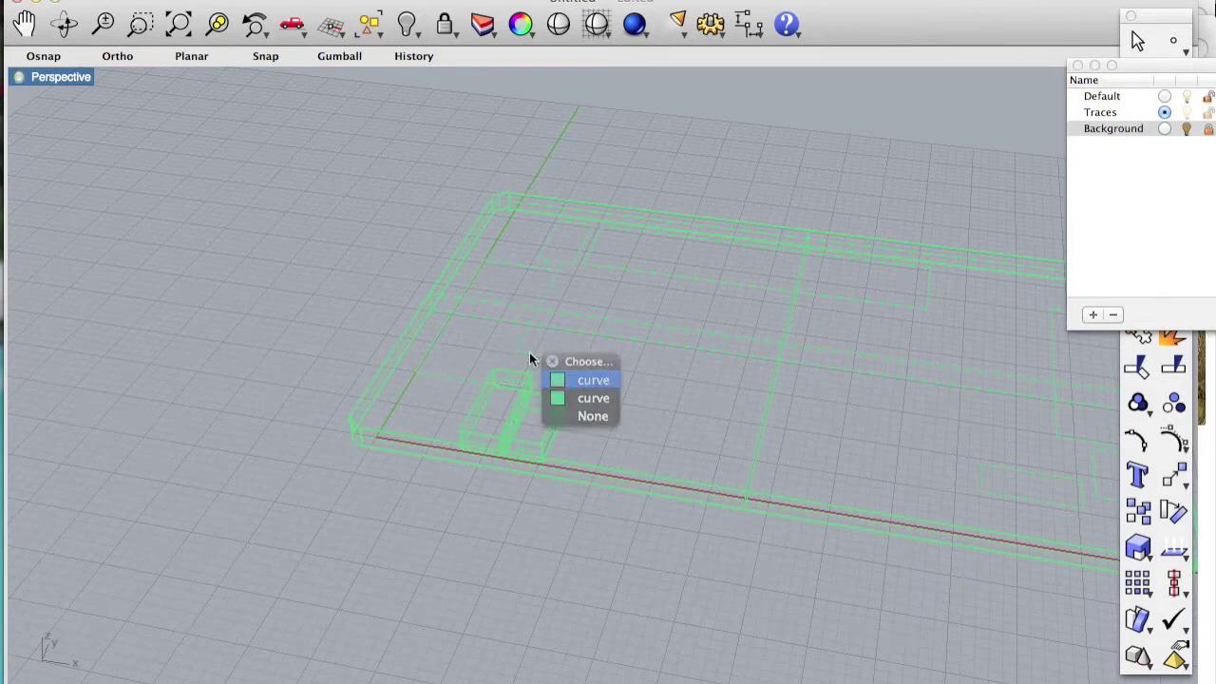
{"action": "key", "text": "Return"}
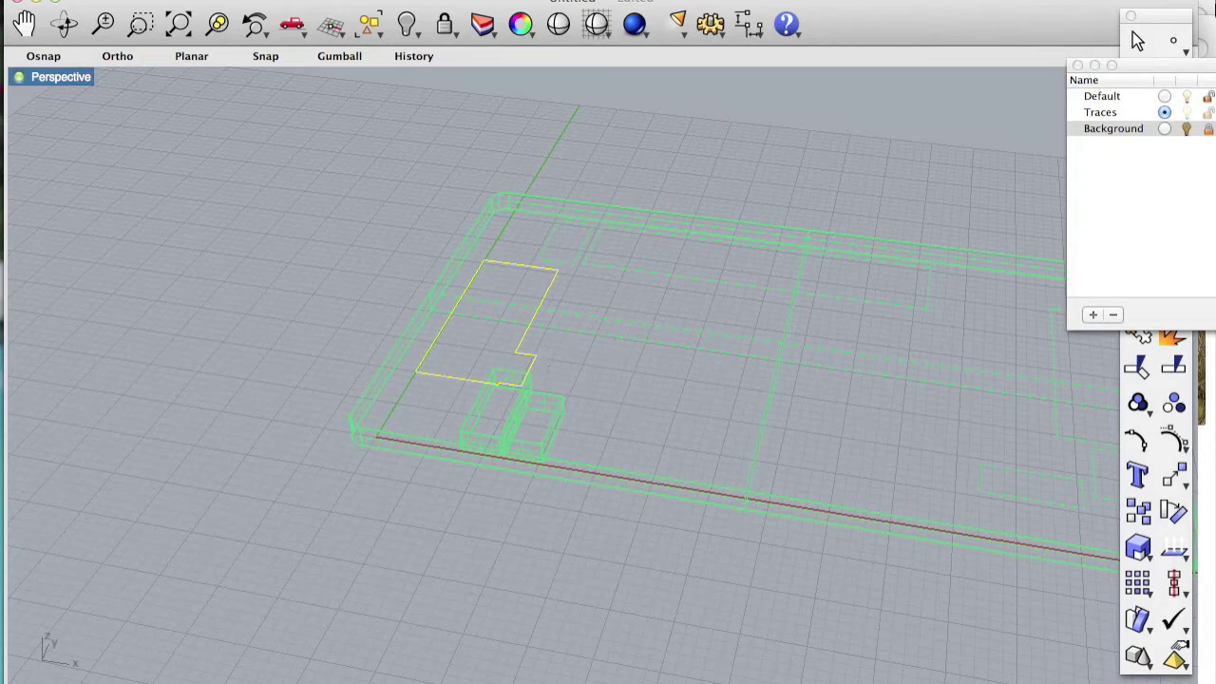
Run MakeHole again to cut the outline fully through the board, then switch to Shaded display
{"action": "type", "text": "Make2D"}
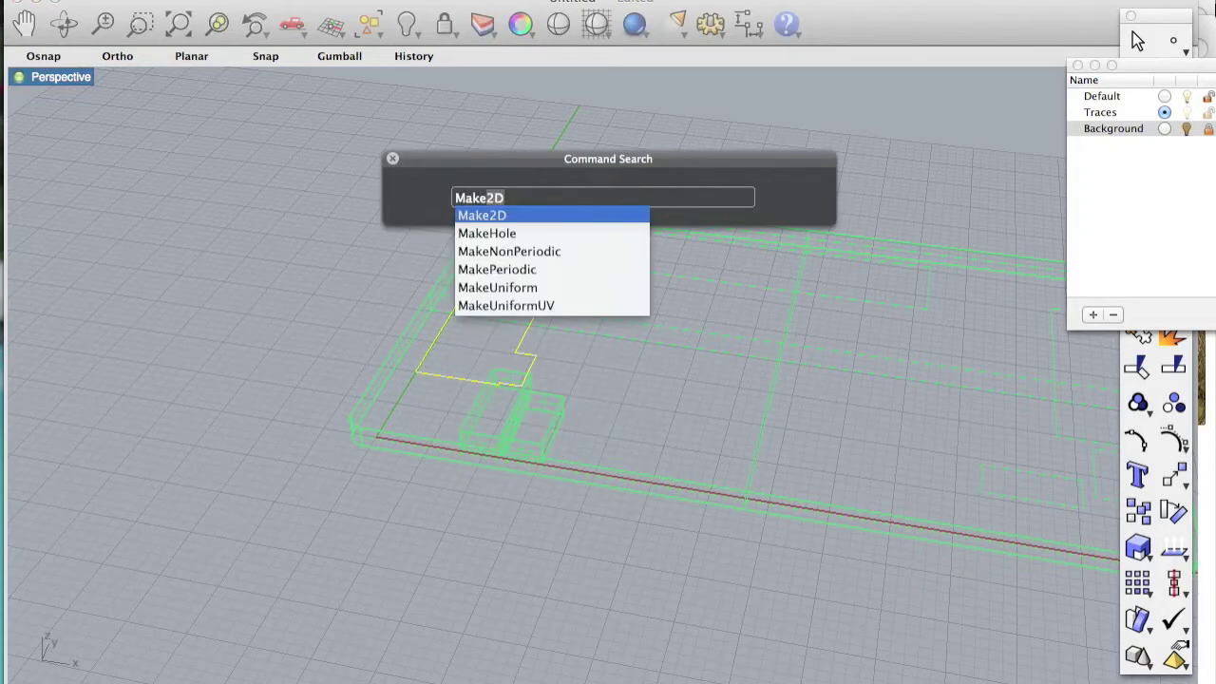
{"action": "key", "text": "Down"}
{"action": "key", "text": "Return"}
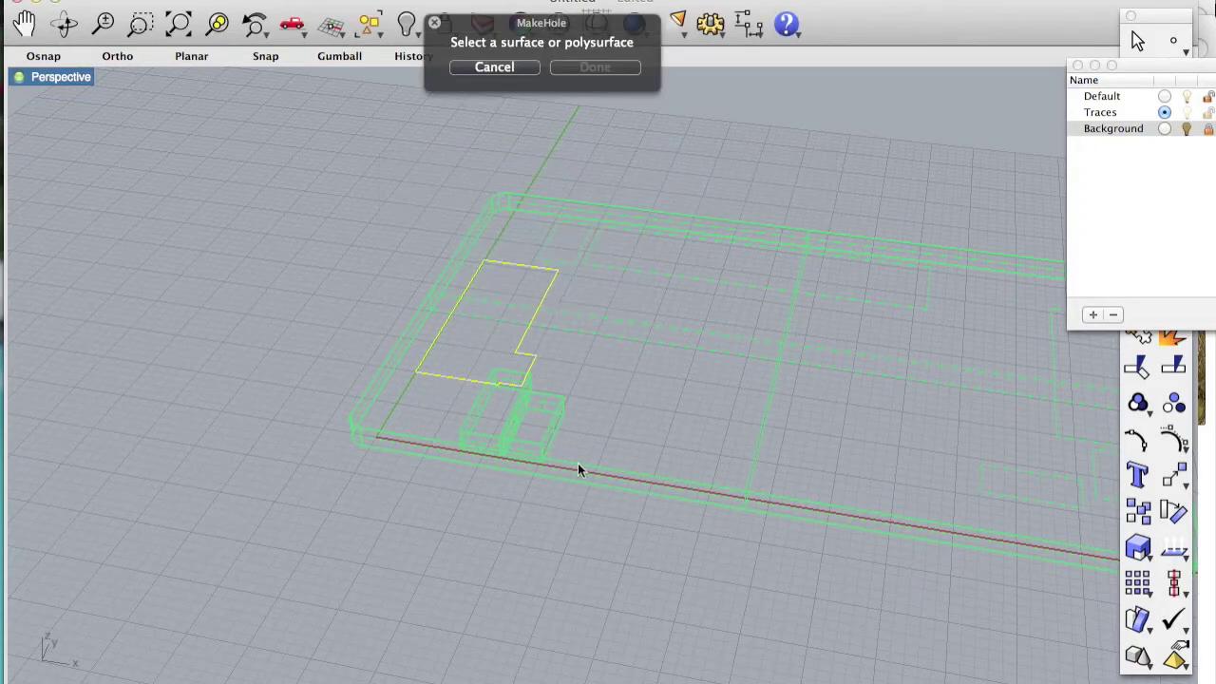
{"action": "left_click", "coordinate": [580, 467]}
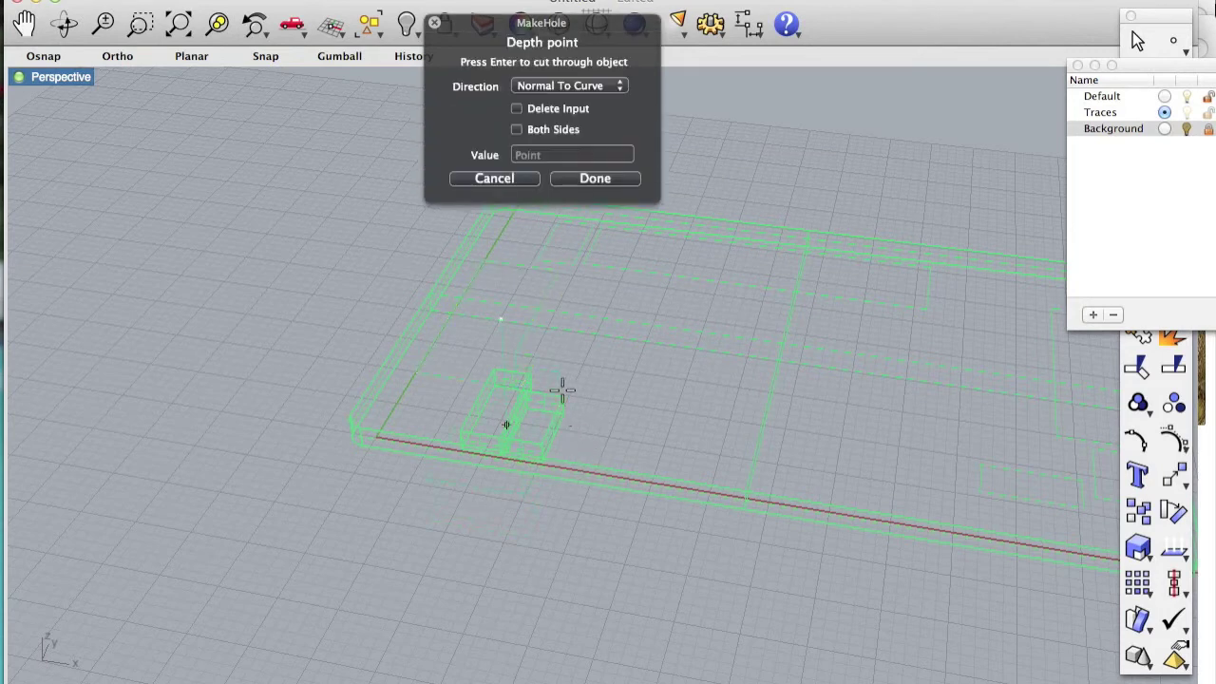
{"action": "type", "text": "2"}
{"action": "key", "text": "BackSpace"}
{"action": "key", "text": "Return"}
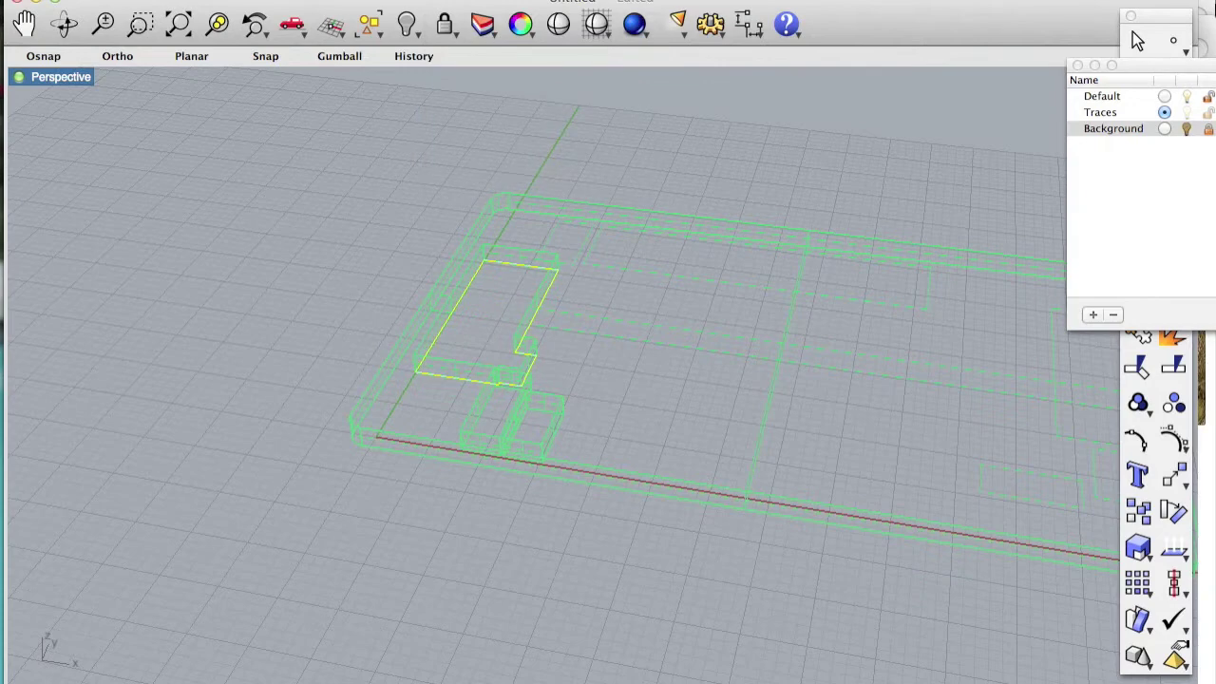
{"action": "left_click", "coordinate": [237, 0]}
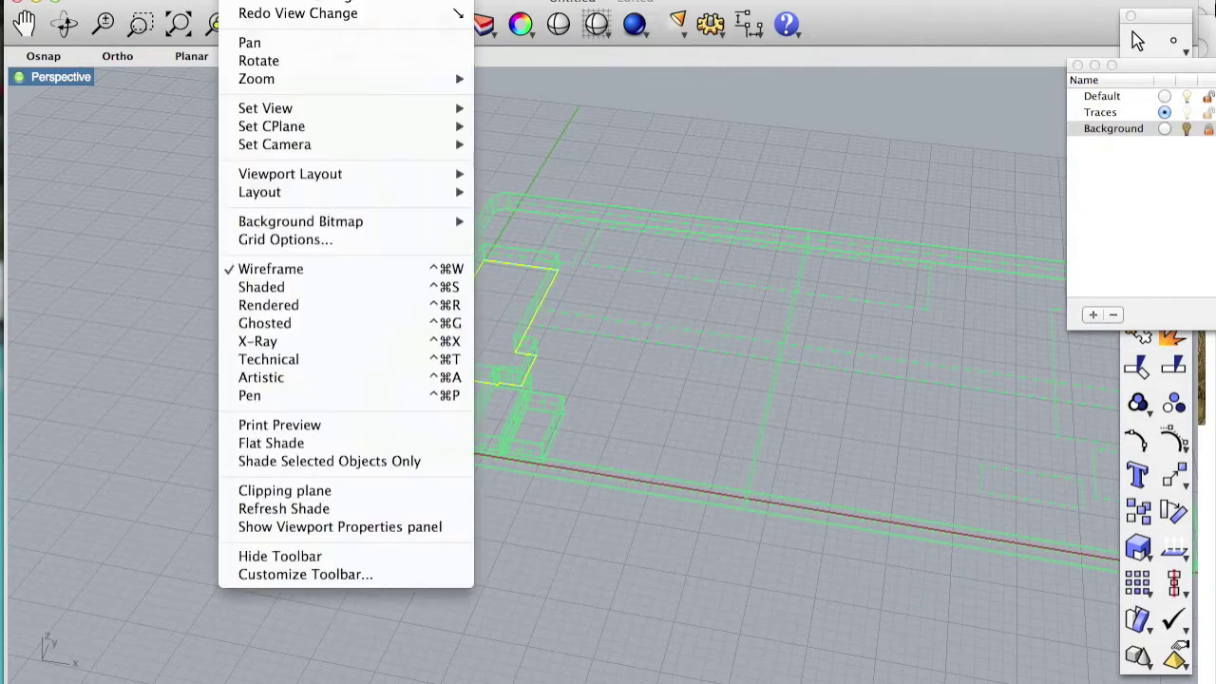
{"action": "left_click", "coordinate": [330, 292]}
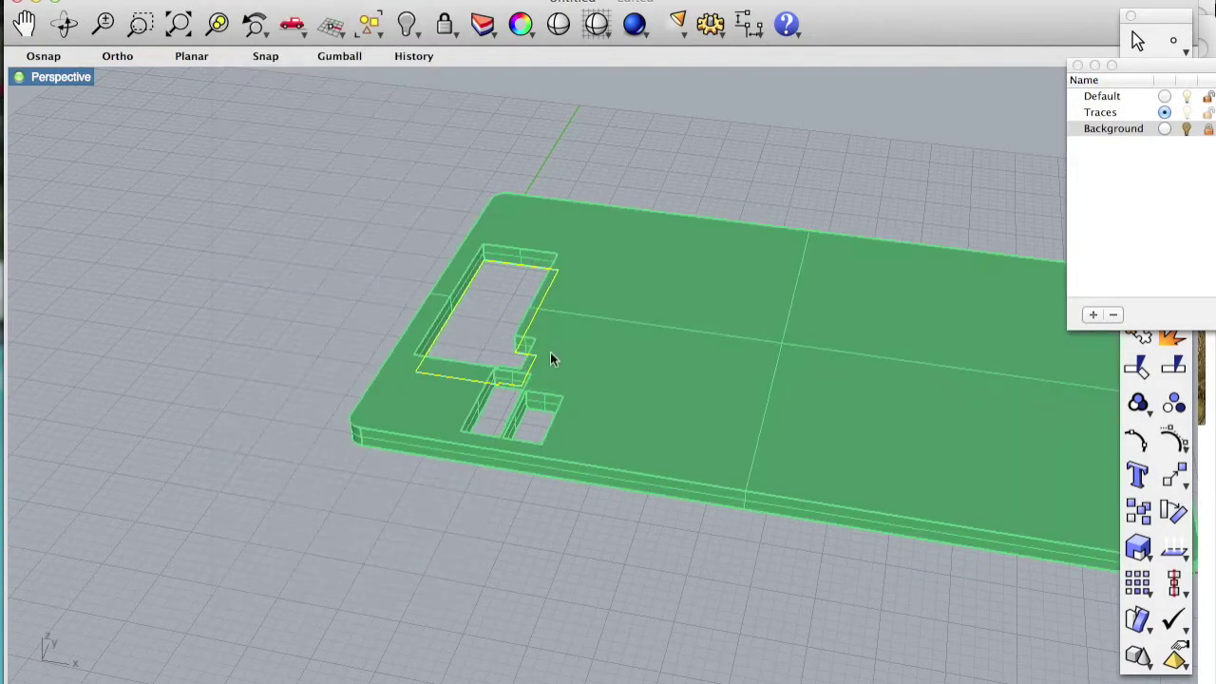
Deselect the cut outline, orbit the Perspective view, and switch it to Shaded display
{"action": "left_click", "coordinate": [503, 516]}
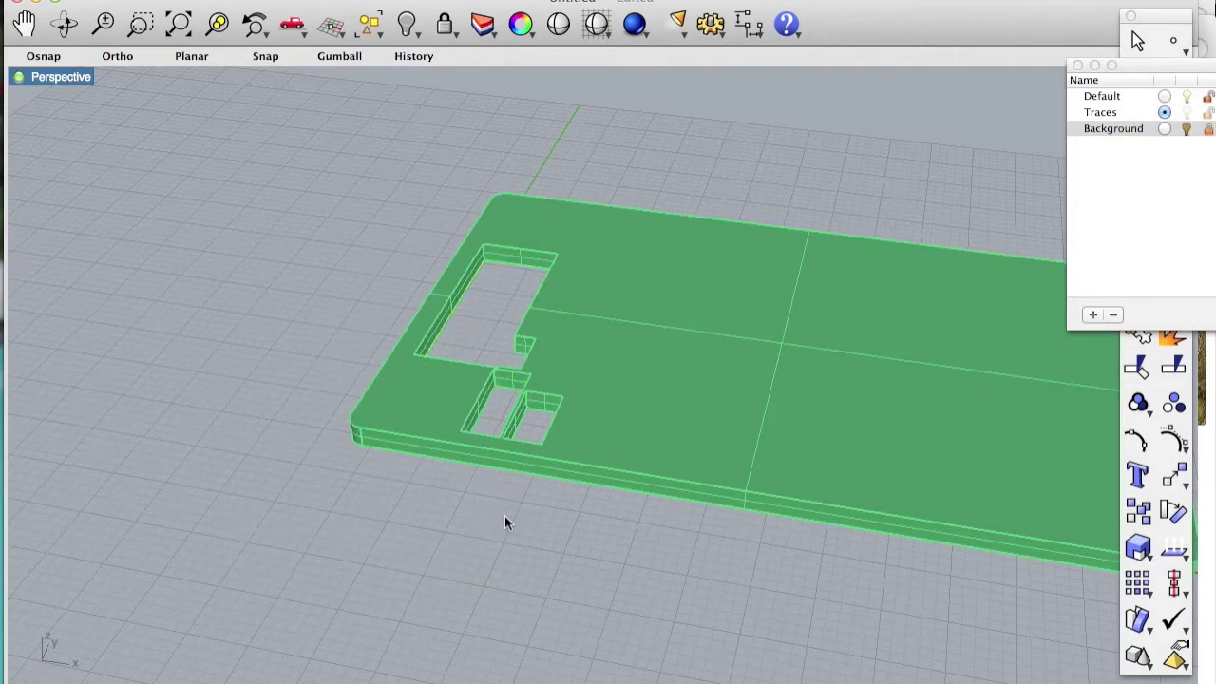
{"action": "right_click_drag", "start_coordinate": [504, 516], "coordinate": [529, 573]}
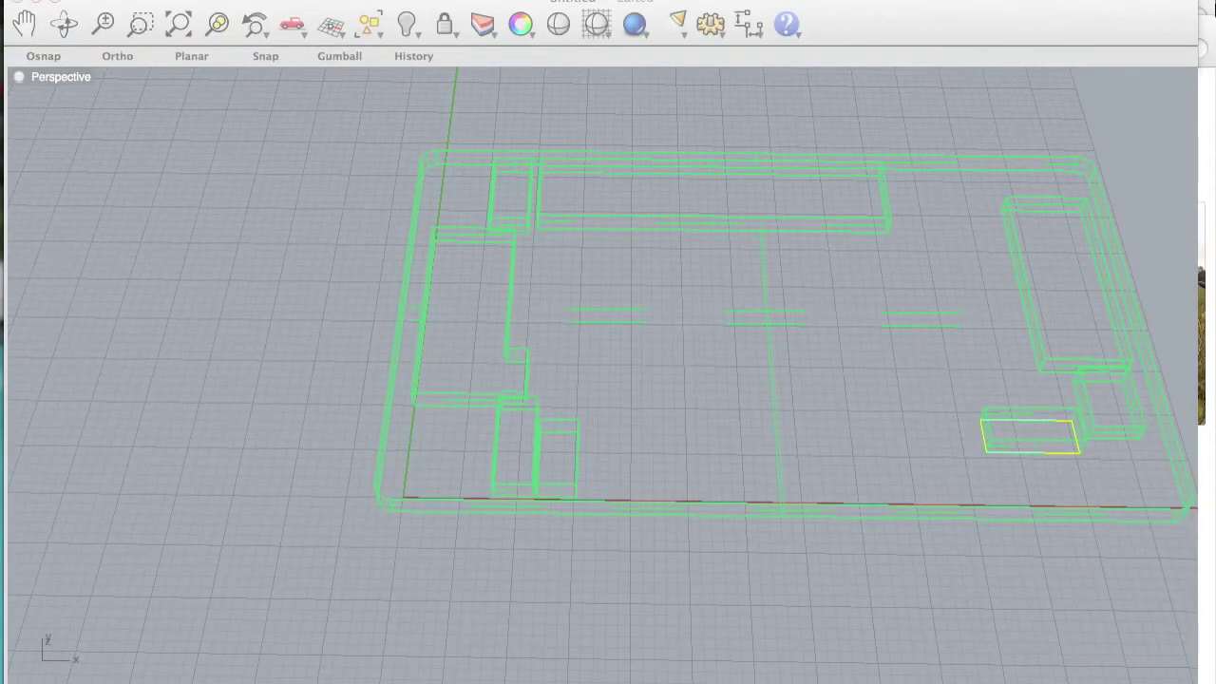
{"action": "left_click", "coordinate": [316, 1]}
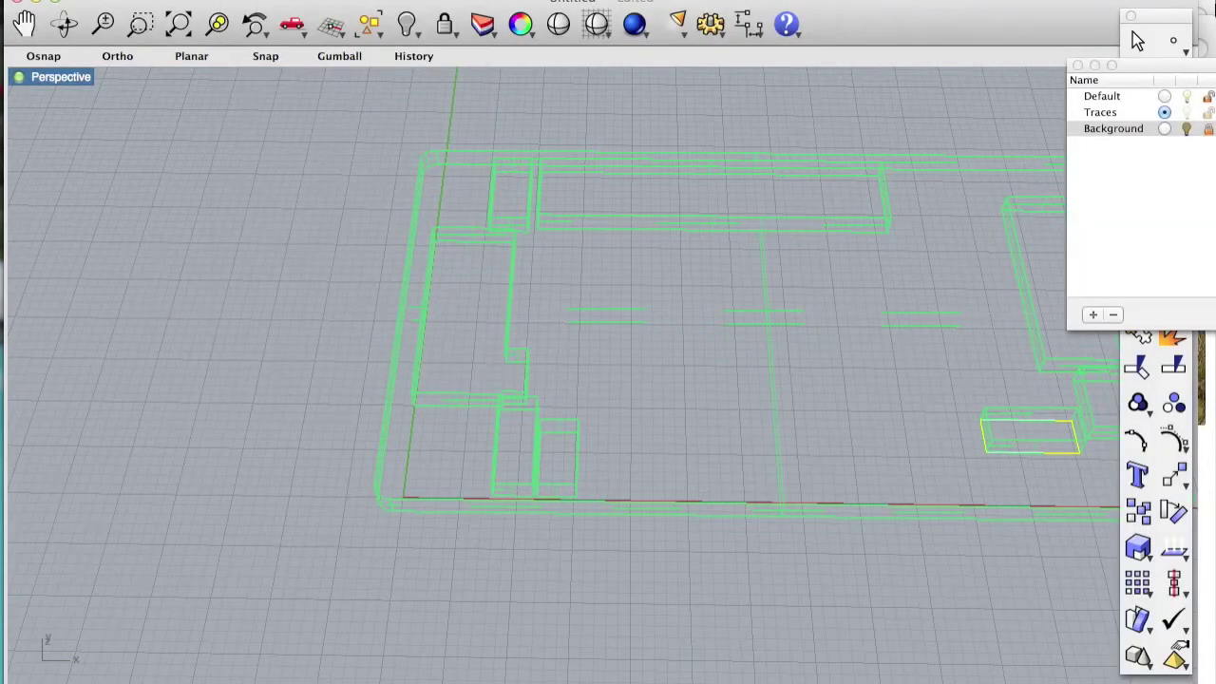
{"action": "left_click", "coordinate": [249, 2]}
{"action": "left_click", "coordinate": [297, 288]}
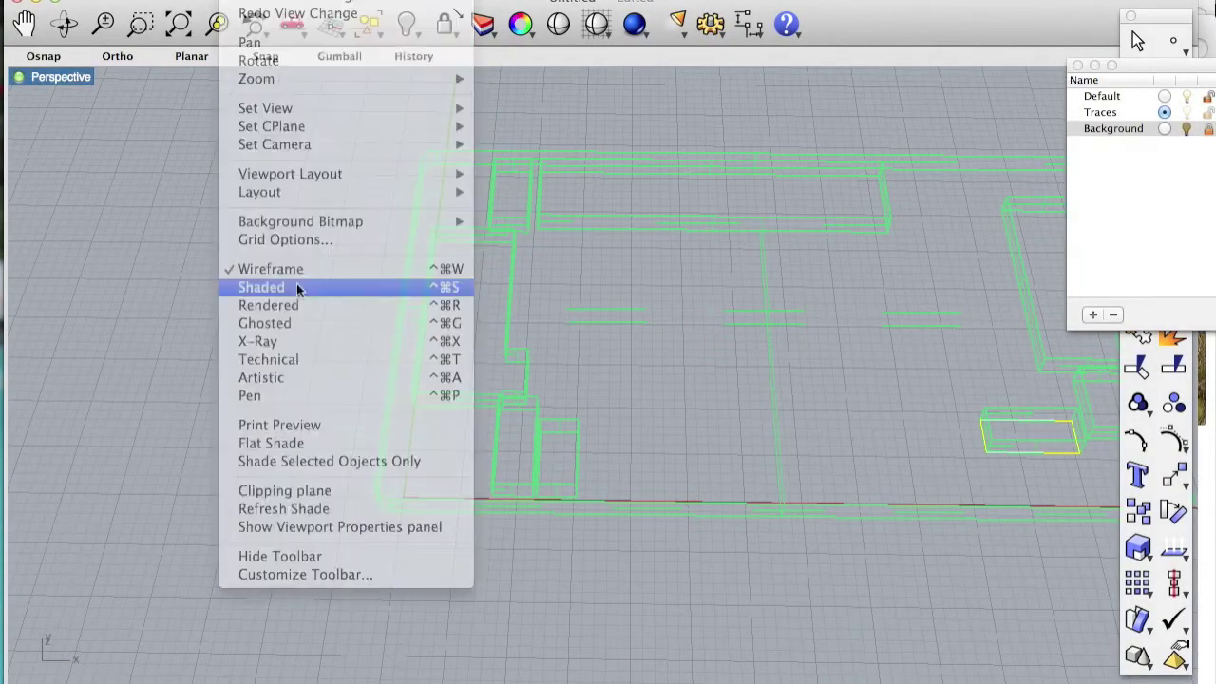
Orbit the shaded plate to compare its cutouts with the board drawing beneath
{"action": "left_click", "coordinate": [893, 112]}
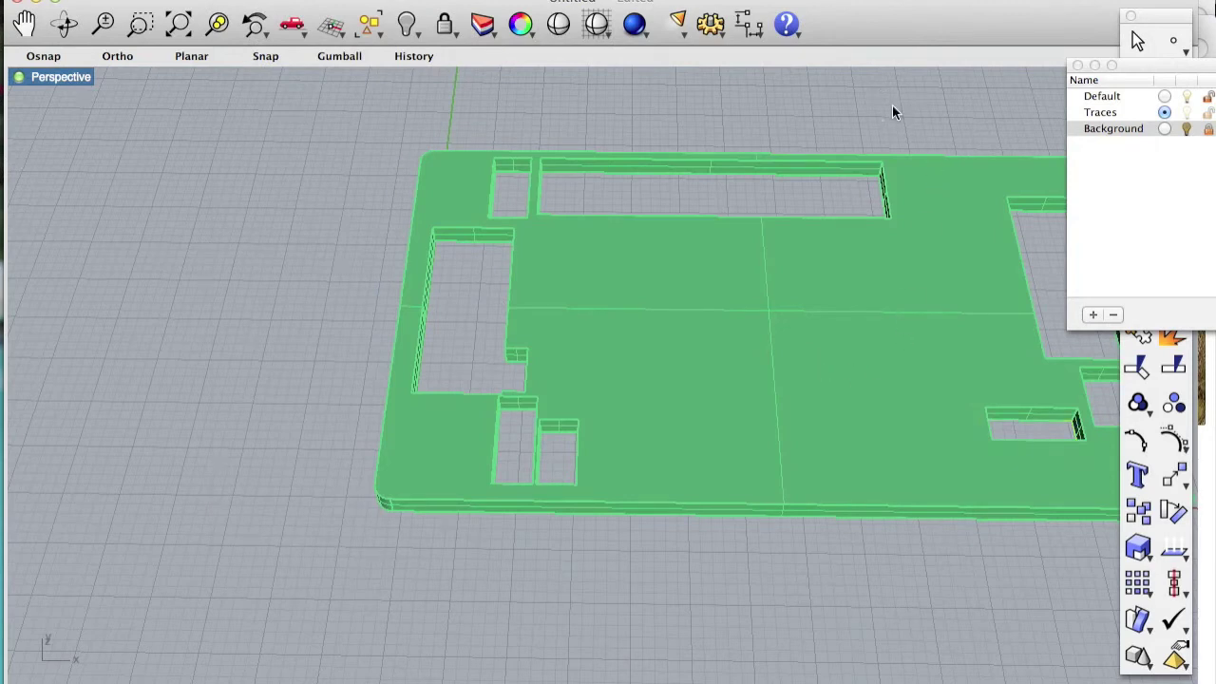
{"action": "left_click", "coordinate": [797, 512]}
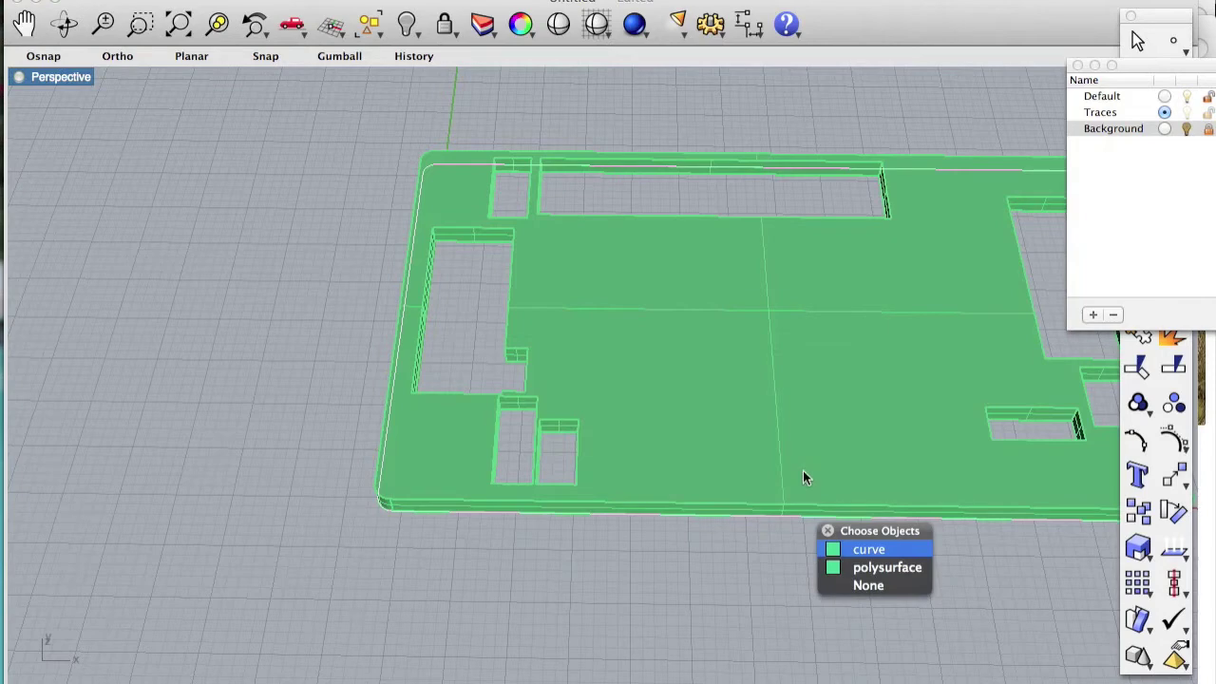
{"action": "left_click", "coordinate": [766, 586]}
{"action": "mouse_move", "coordinate": [766, 585]}
{"action": "right_mouse_down"}
{"action": "mouse_move", "coordinate": [723, 248]}
{"action": "mouse_move", "coordinate": [746, 507]}
{"action": "mouse_move", "coordinate": [722, 565]}
{"action": "mouse_move", "coordinate": [807, 560]}
{"action": "mouse_move", "coordinate": [763, 562]}
{"action": "right_mouse_up"}
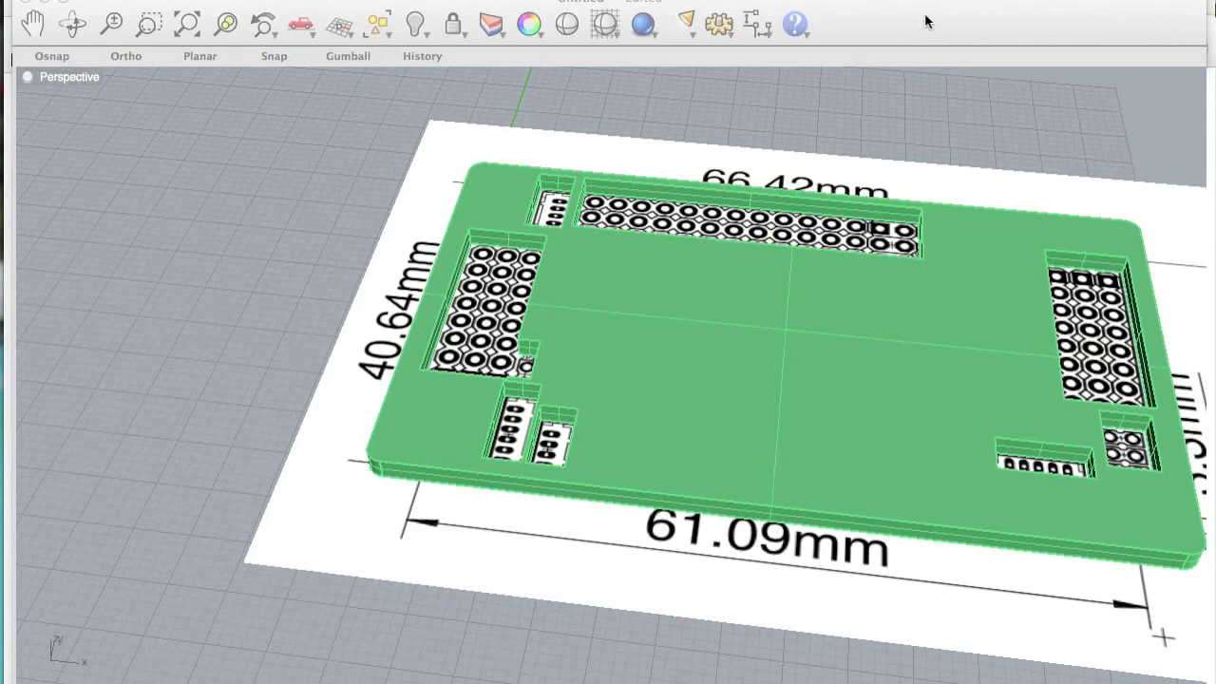
Export the selected board as apm_2.5_top.stl on the Desktop, replacing the old file, at 0.01 mm tolerance
{"action": "left_click", "coordinate": [421, 221]}
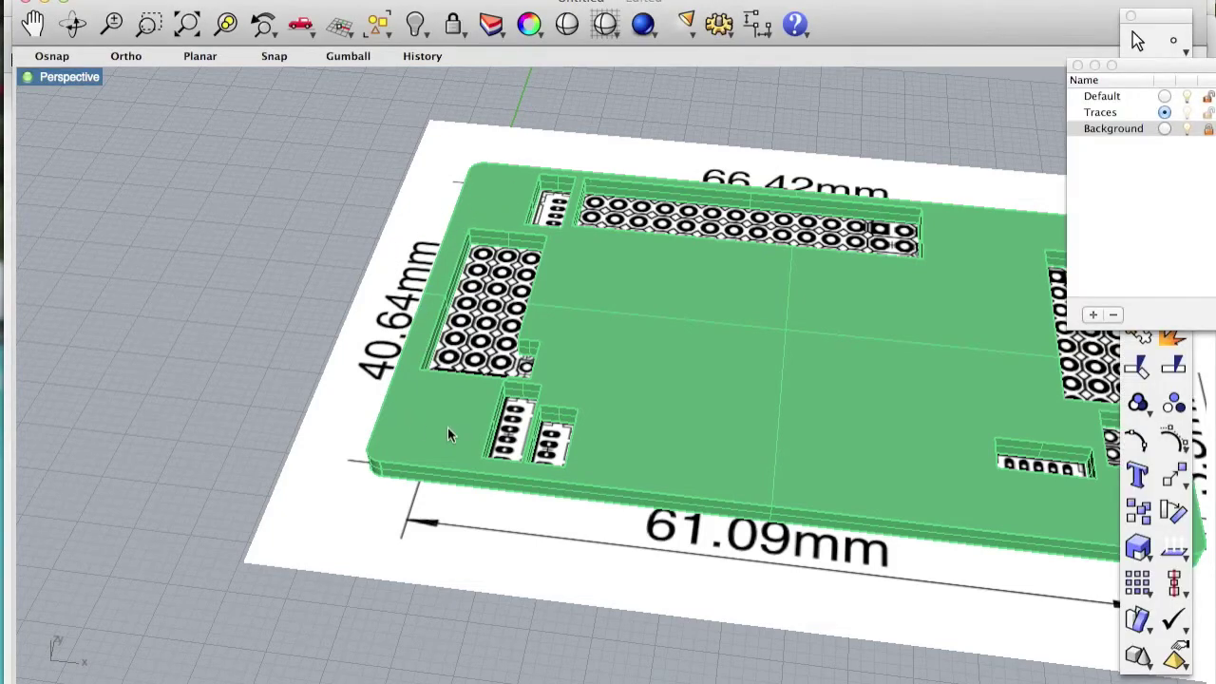
{"action": "left_click", "coordinate": [576, 452]}
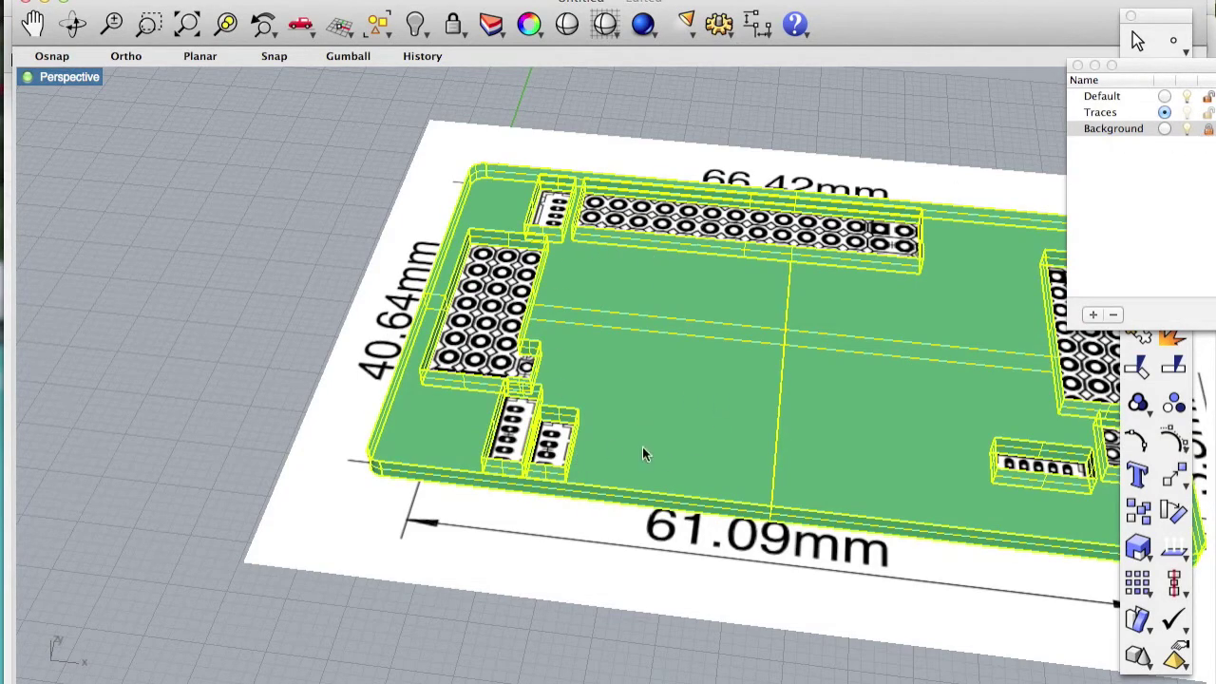
{"action": "left_click", "coordinate": [152, 1]}
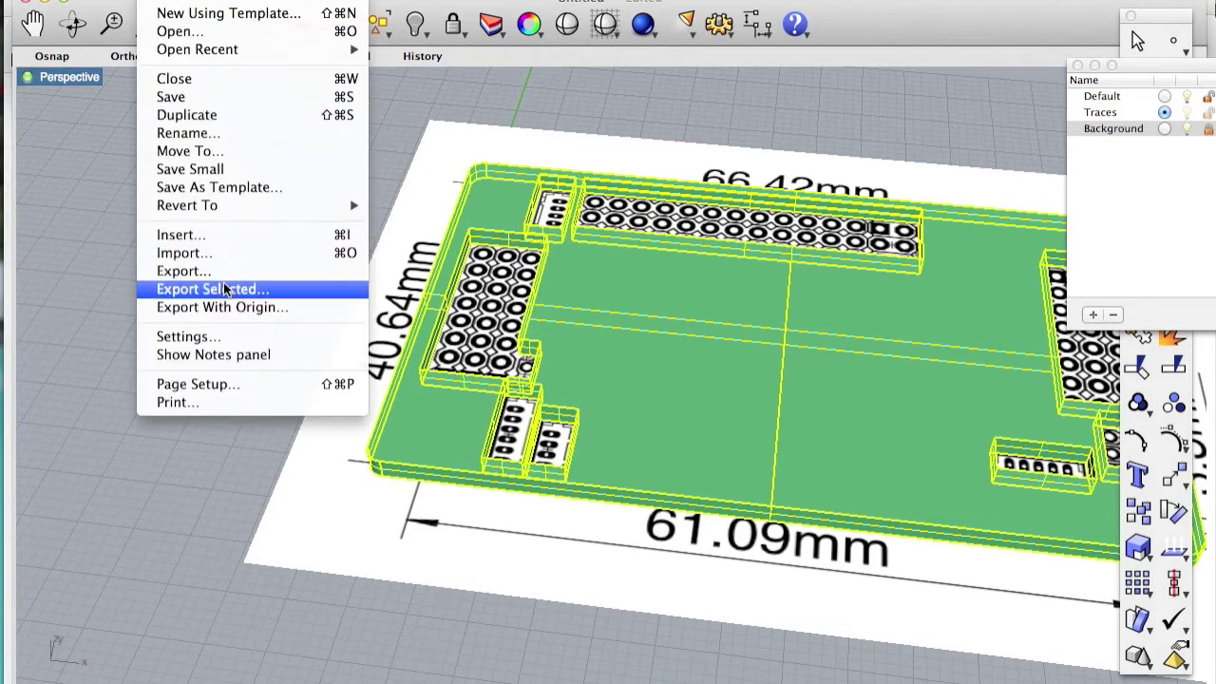
{"action": "left_click", "coordinate": [259, 288]}
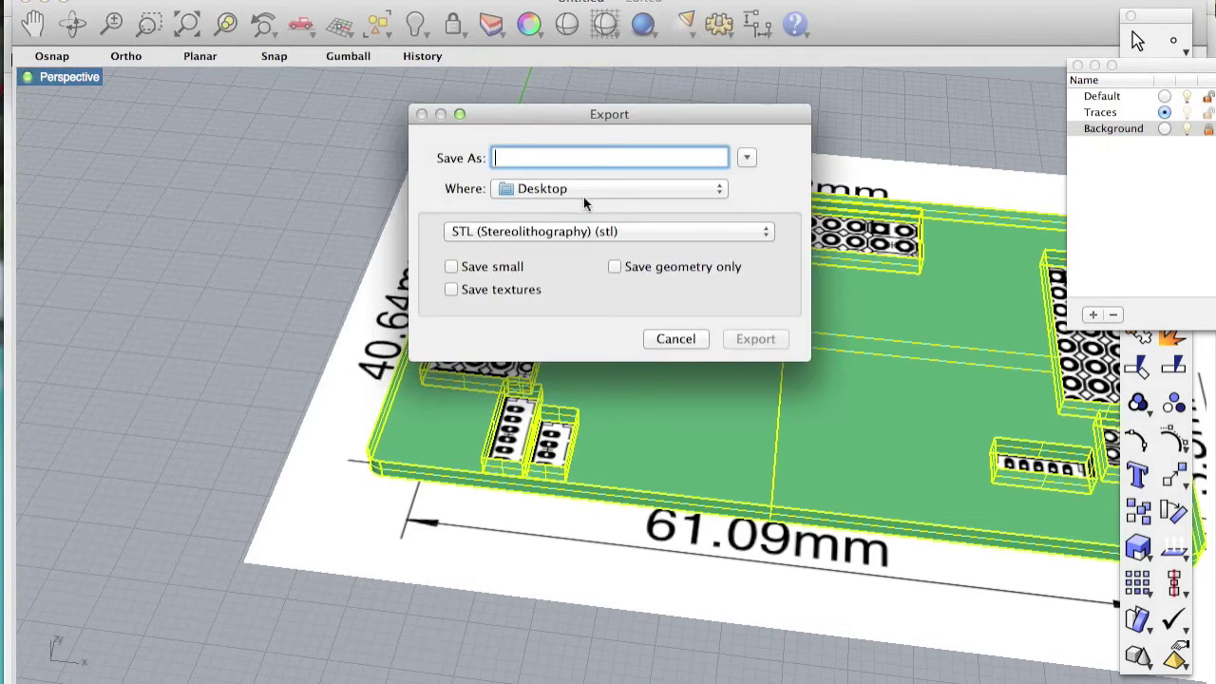
{"action": "type", "text": "apm_"}
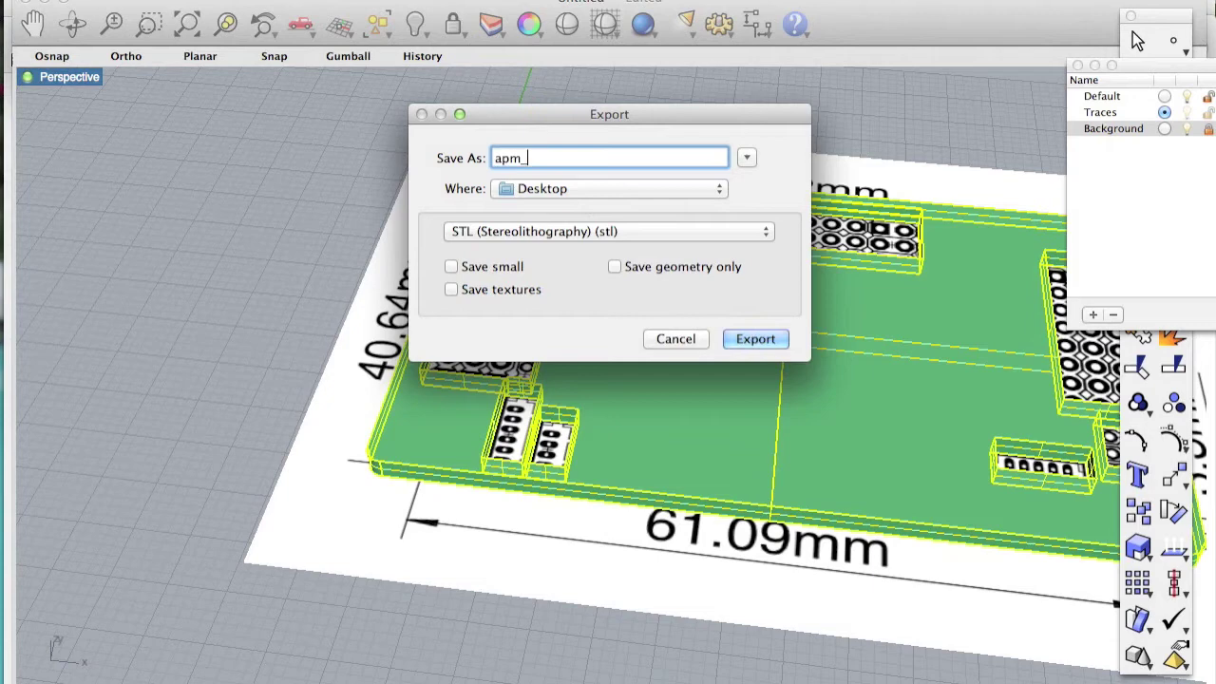
{"action": "type", "text": "2.5_top.stl"}
{"action": "key", "text": "Return"}
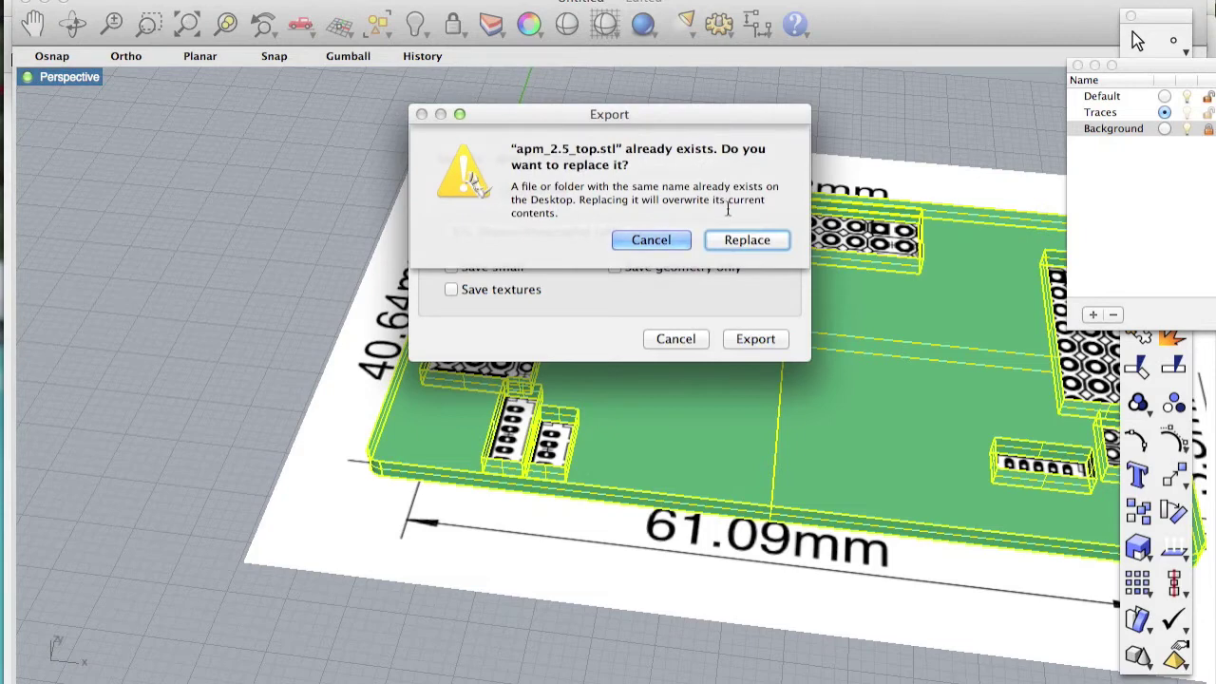
{"action": "left_click", "coordinate": [728, 243]}
{"action": "left_click", "coordinate": [523, 249]}
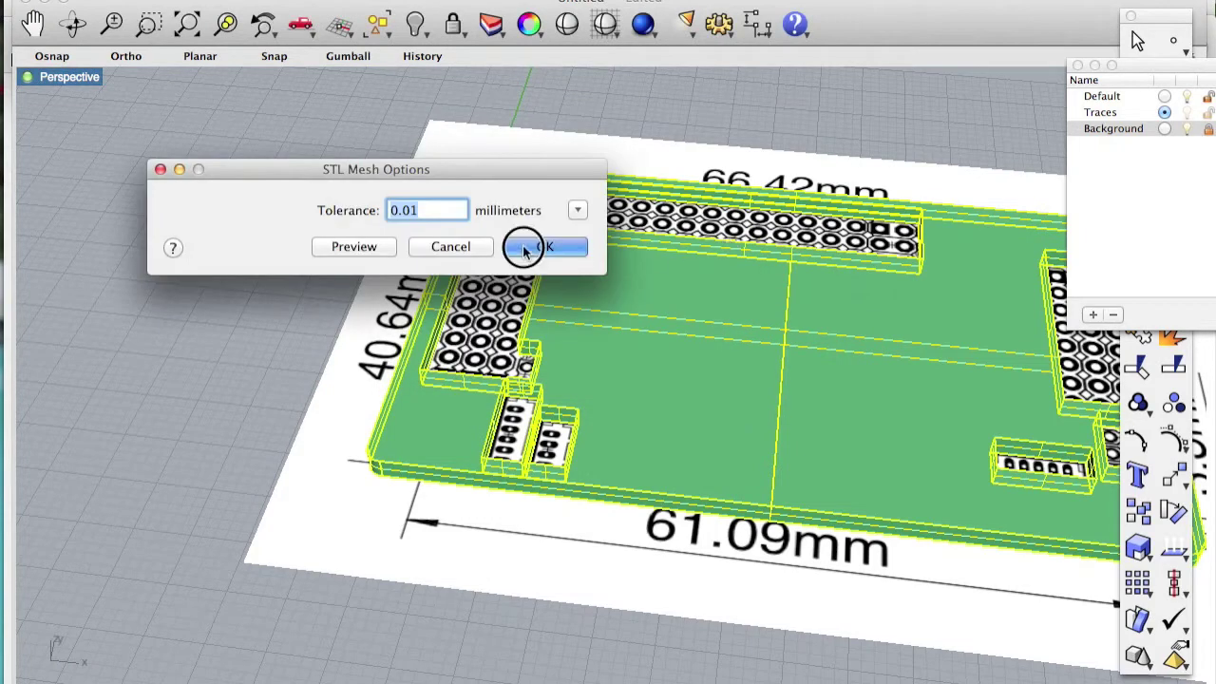
{"action": "left_click", "coordinate": [477, 403]}
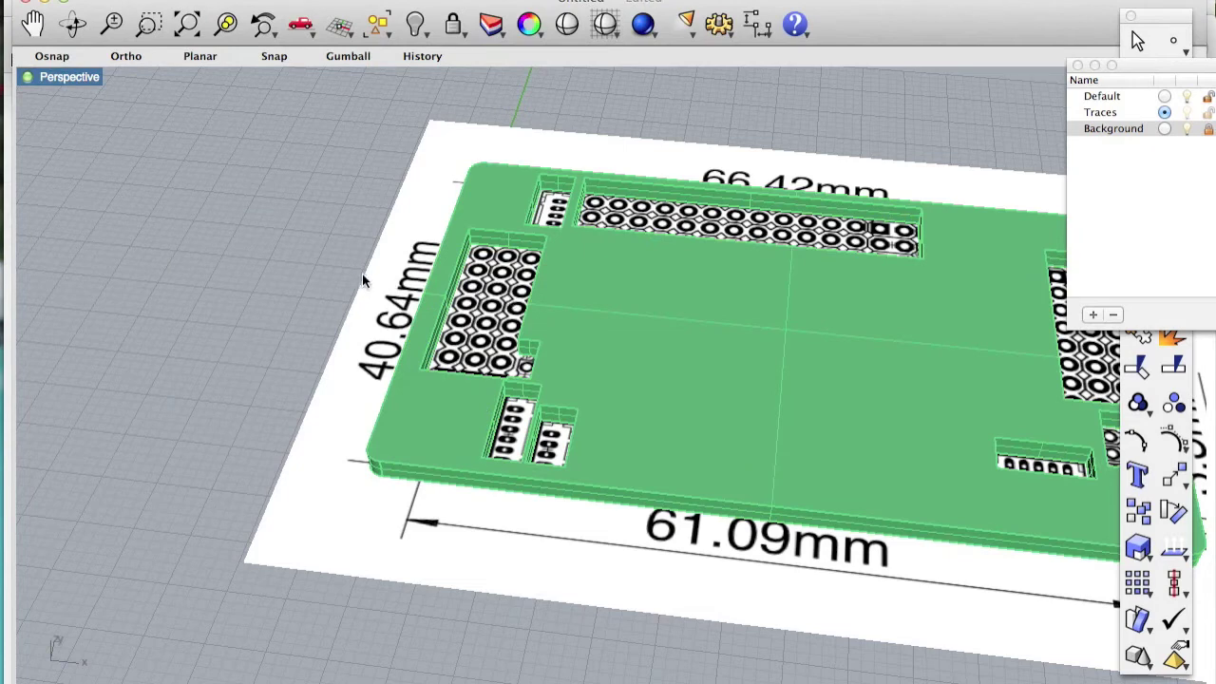
In MakerWare, add apm_2.5_top.stl from the Desktop to the build platform
{"action": "key", "text": "super+Tab"}
{"action": "key", "text": "super+Tab"}
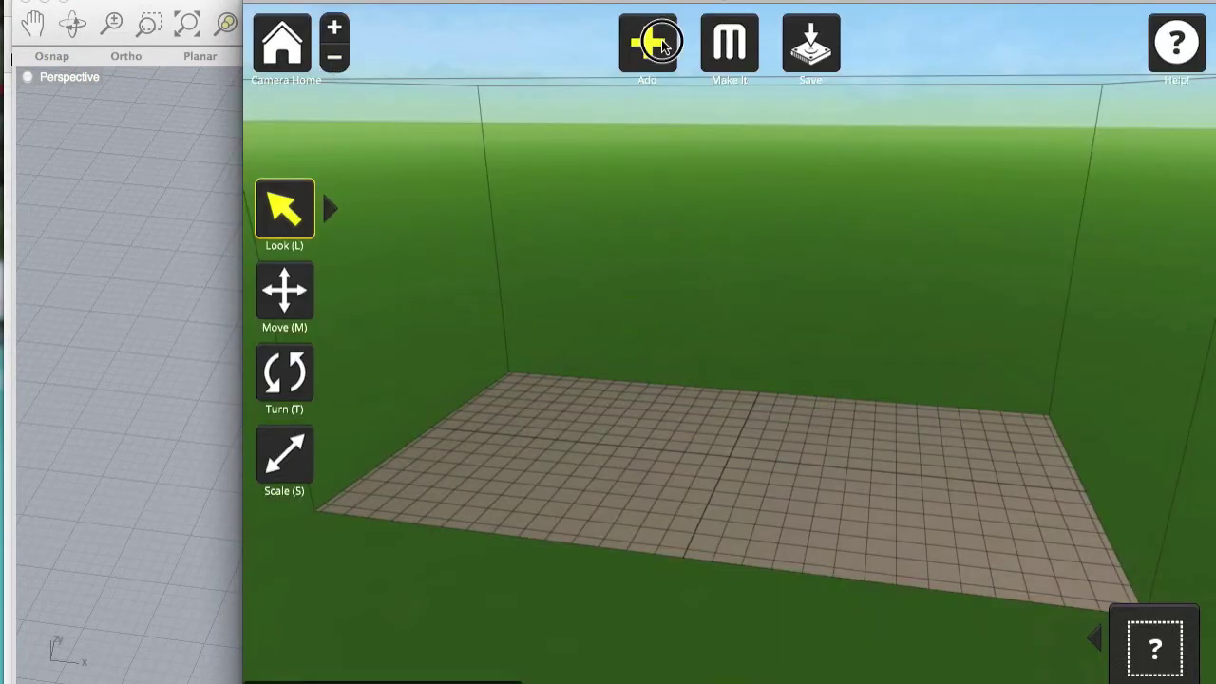
{"action": "left_click", "coordinate": [663, 45]}
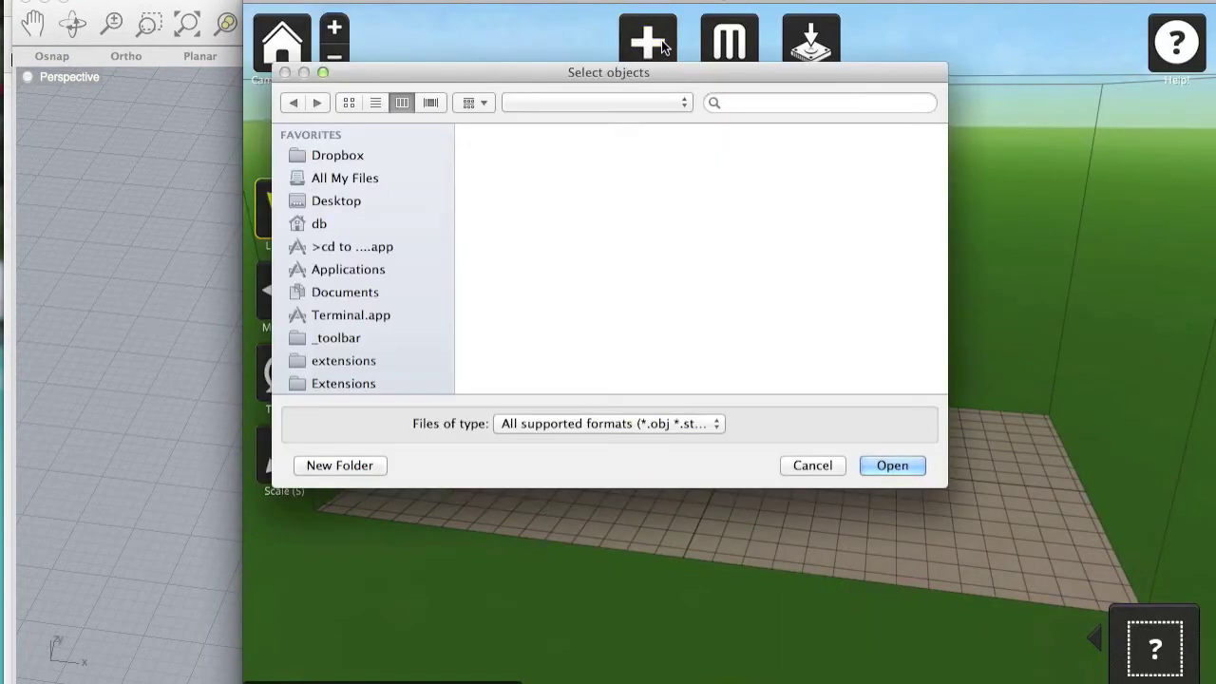
{"action": "left_click", "coordinate": [525, 167]}
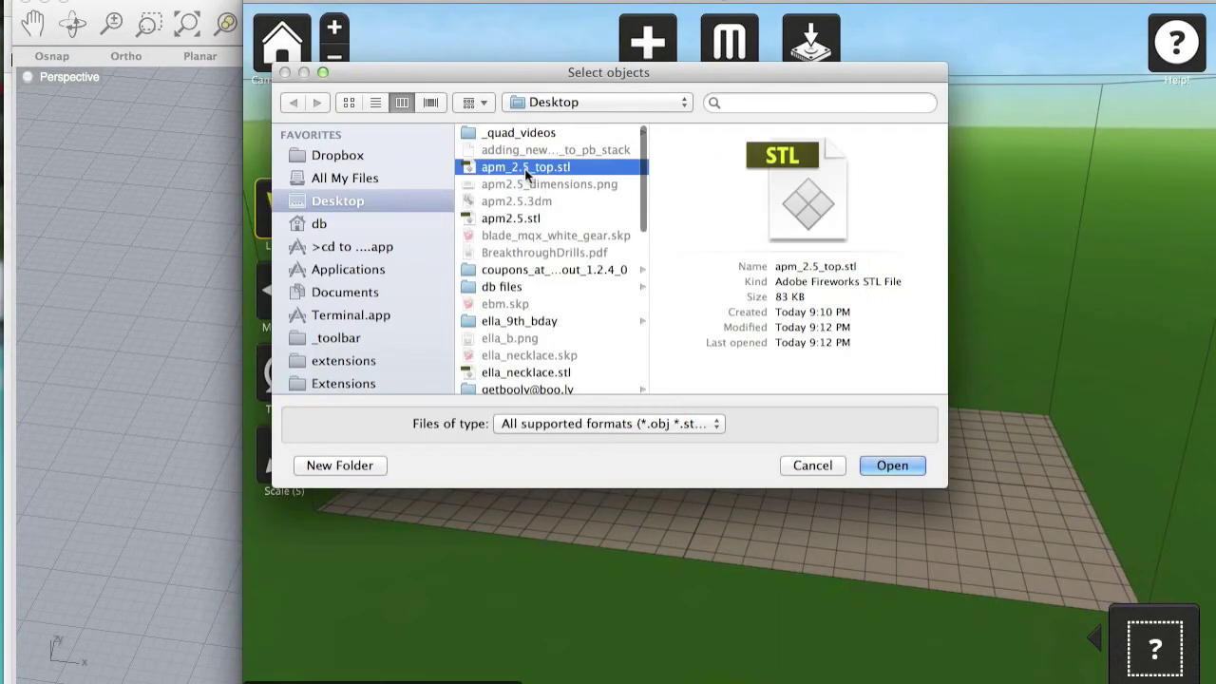
{"action": "double_click", "coordinate": [525, 167]}
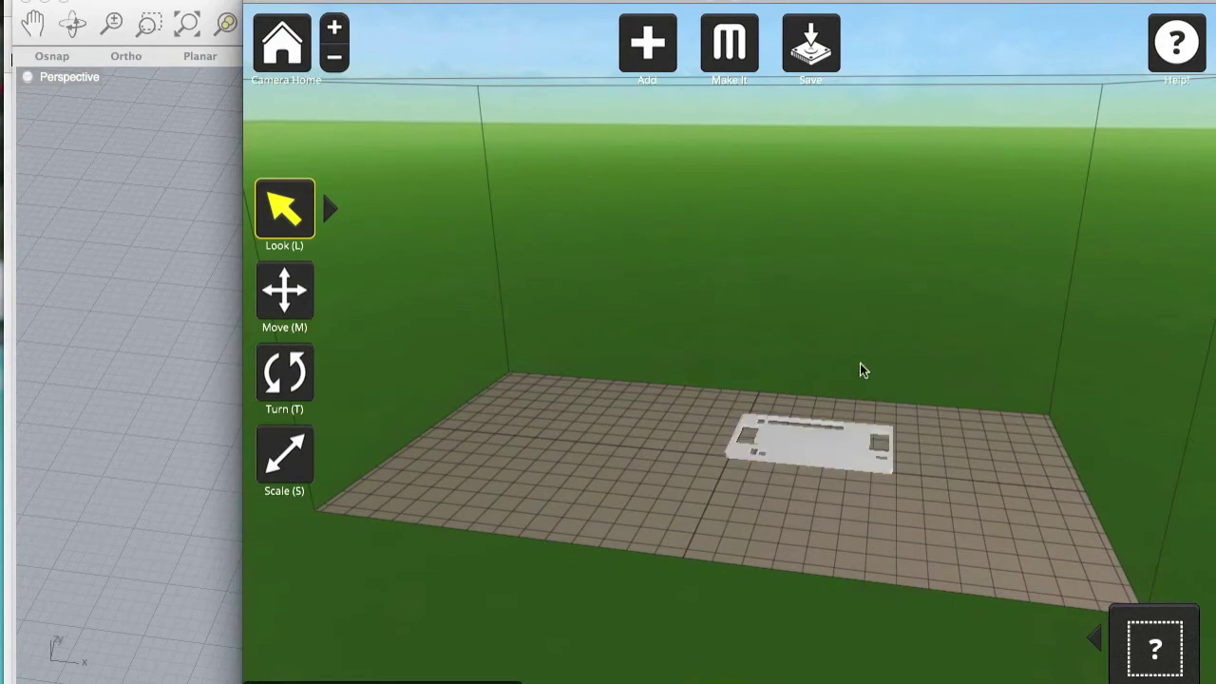
Orbit around the loaded plate from top-down and low angles to inspect the cutouts
{"action": "left_click", "coordinate": [815, 446]}
{"action": "left_click_drag", "start_coordinate": [799, 494], "coordinate": [810, 570]}
{"action": "left_click_drag", "start_coordinate": [813, 524], "coordinate": [814, 557]}
{"action": "left_click", "coordinate": [844, 442]}
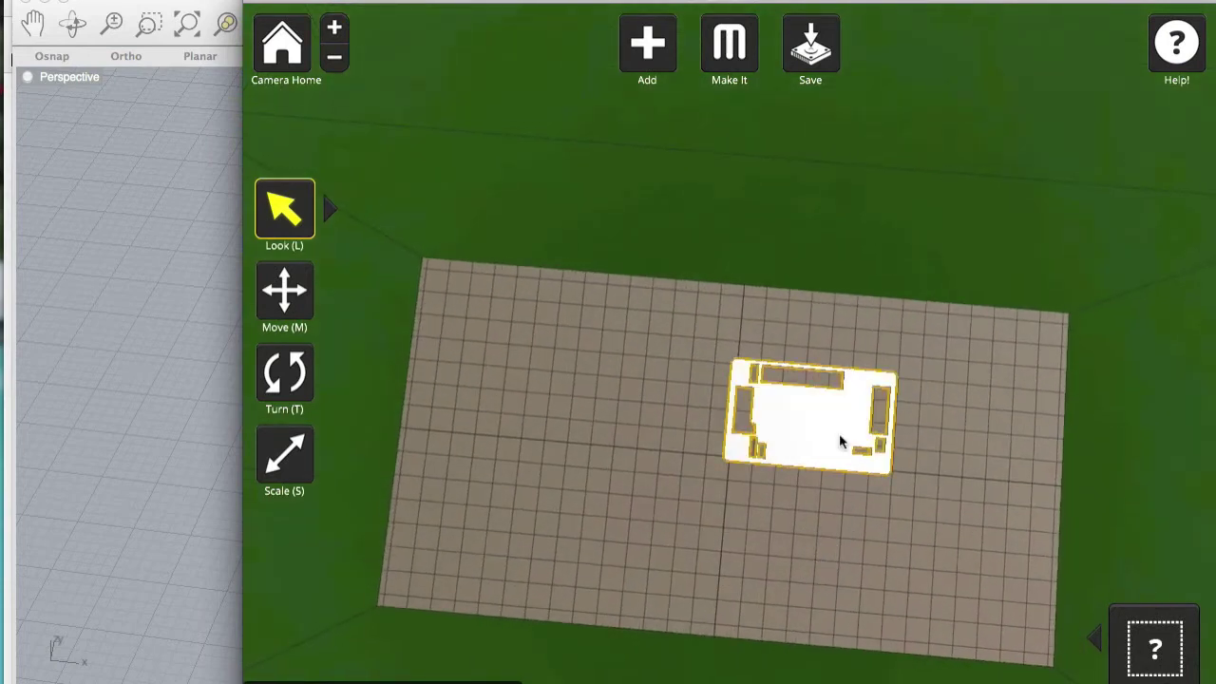
{"action": "scroll", "coordinate": [840, 440], "scroll_direction": "up", "scroll_amount": 3}
{"action": "left_click_drag", "start_coordinate": [877, 577], "coordinate": [876, 513]}
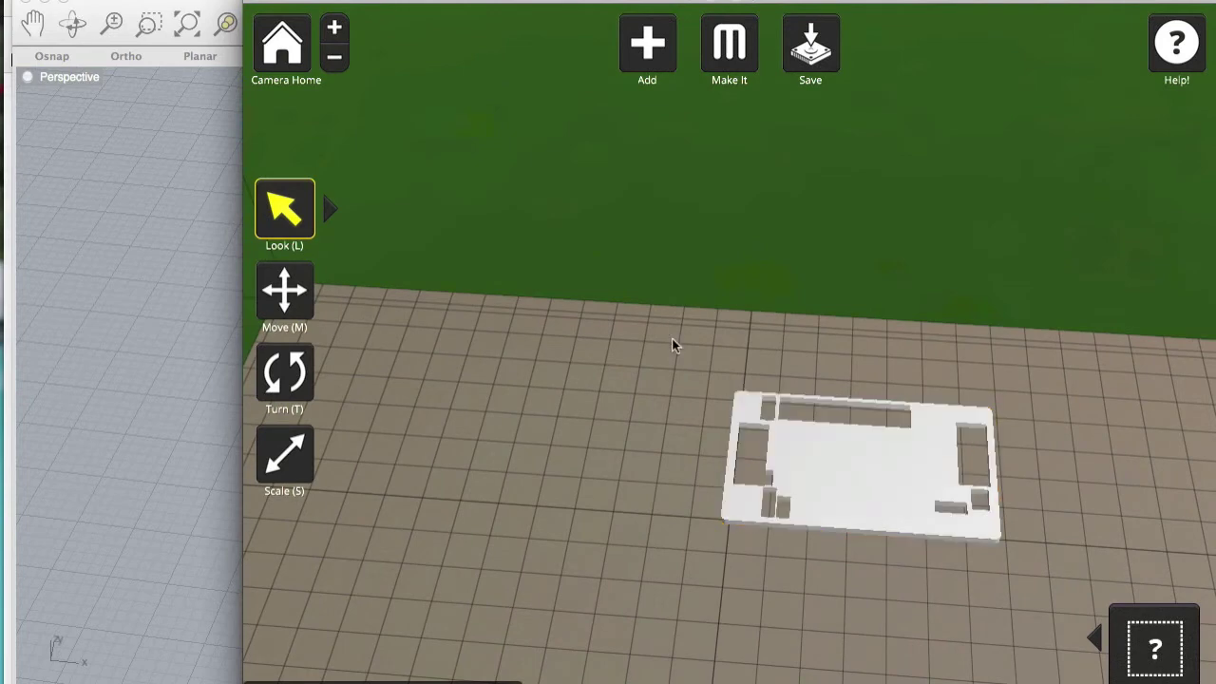